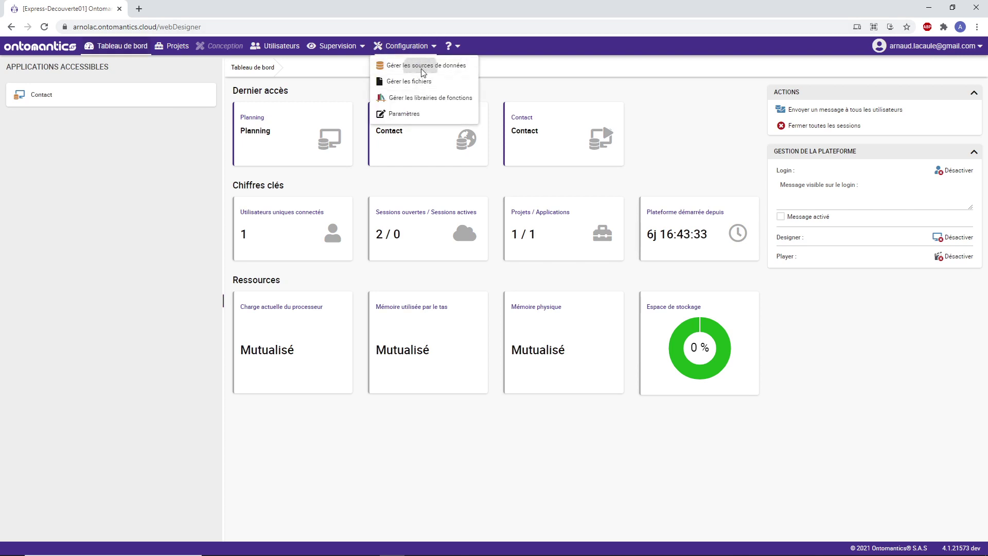
# Step: Create a schema named planing in the Base applicative PostgreSQL data source
pyautogui.click(422, 68)
pyautogui.click(67, 124)
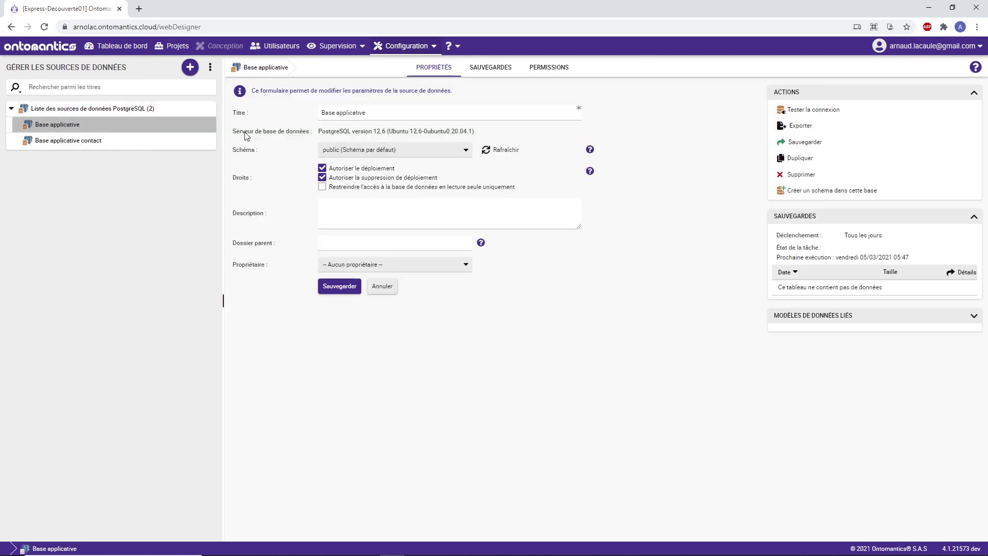
pyautogui.click(814, 191)
pyautogui.click(484, 291)
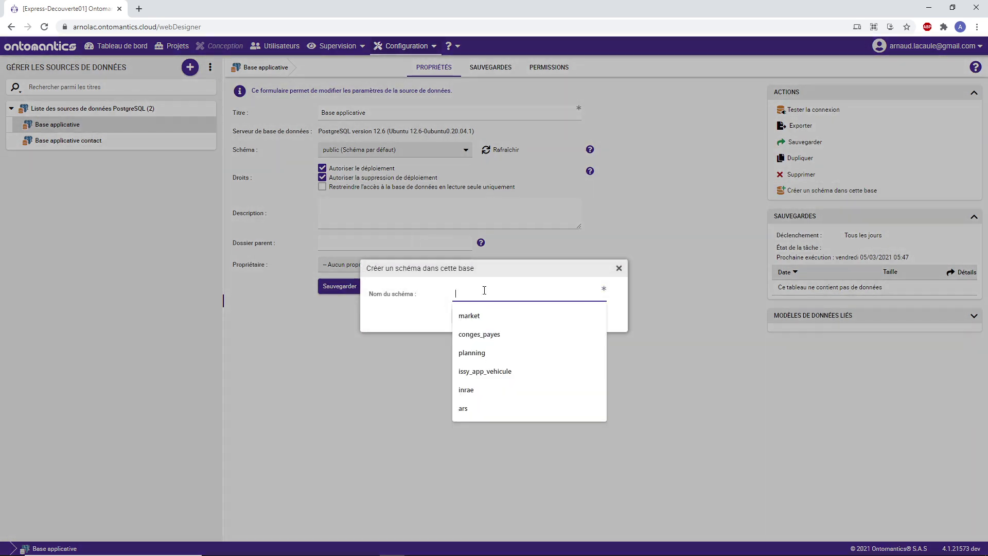
pyautogui.write('Pl')
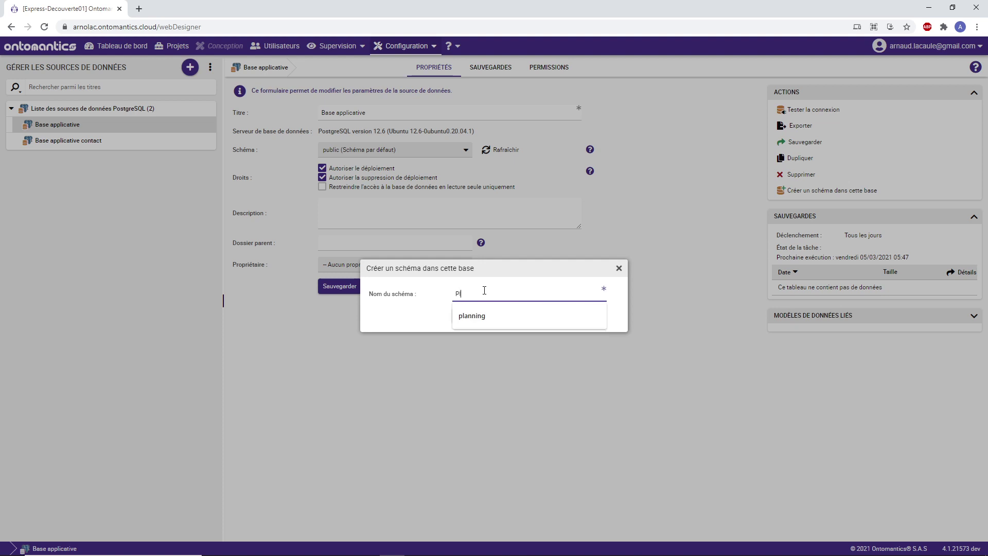
pyautogui.write('aniin')
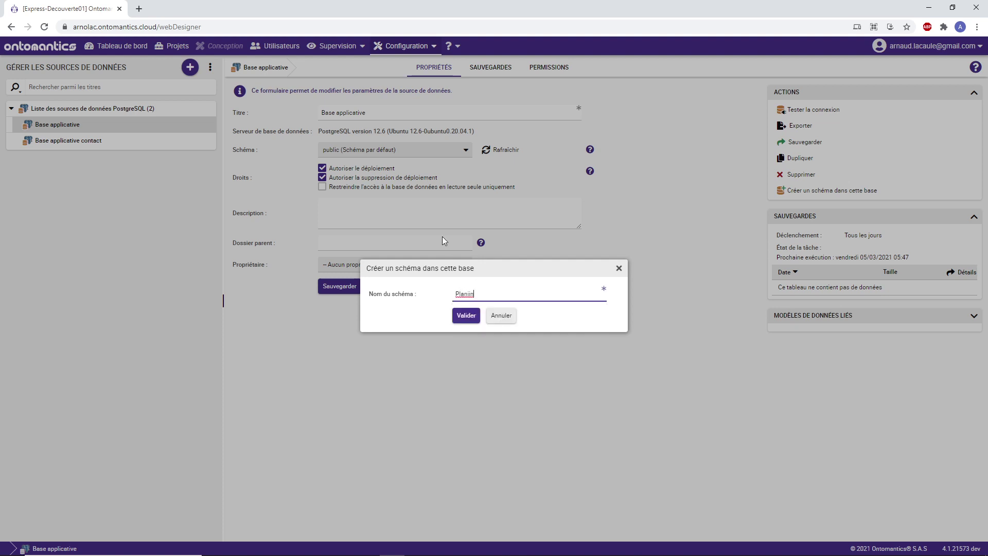
pyautogui.press('BackSpace')
pyautogui.press('BackSpace')
pyautogui.write('ng')
pyautogui.click(465, 316)
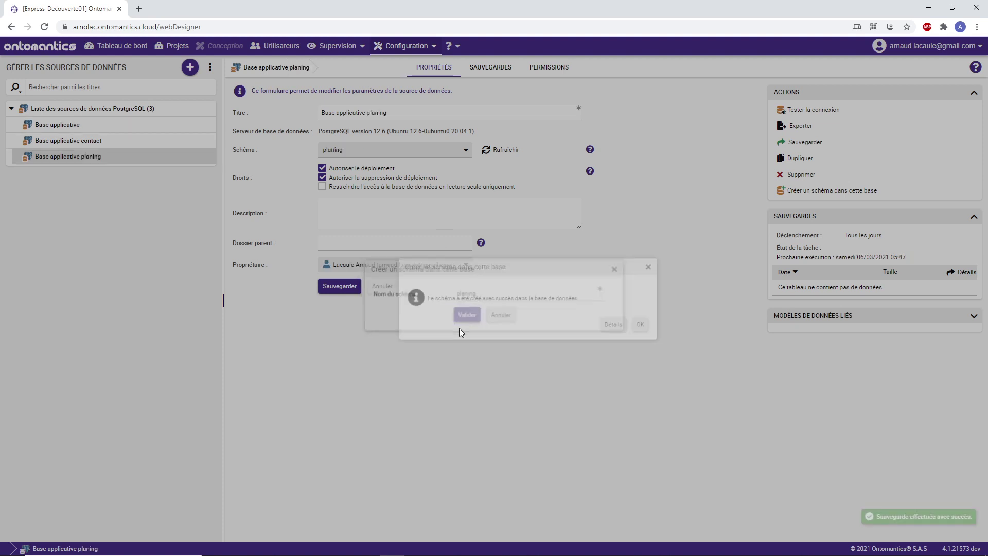
# Step: Review the SQL details of the schema creation and test the Base applicative planing data source's connection
pyautogui.click(589, 323)
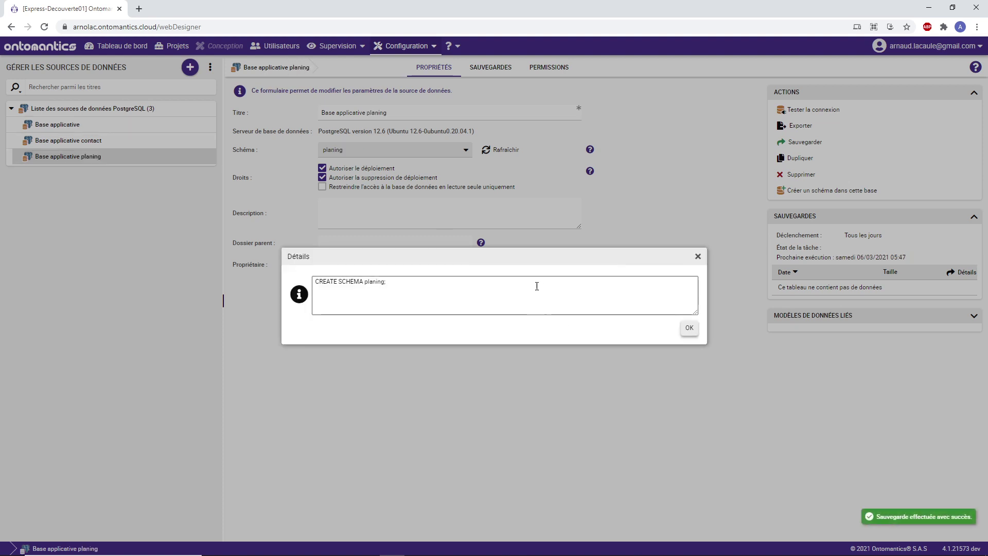
pyautogui.click(689, 327)
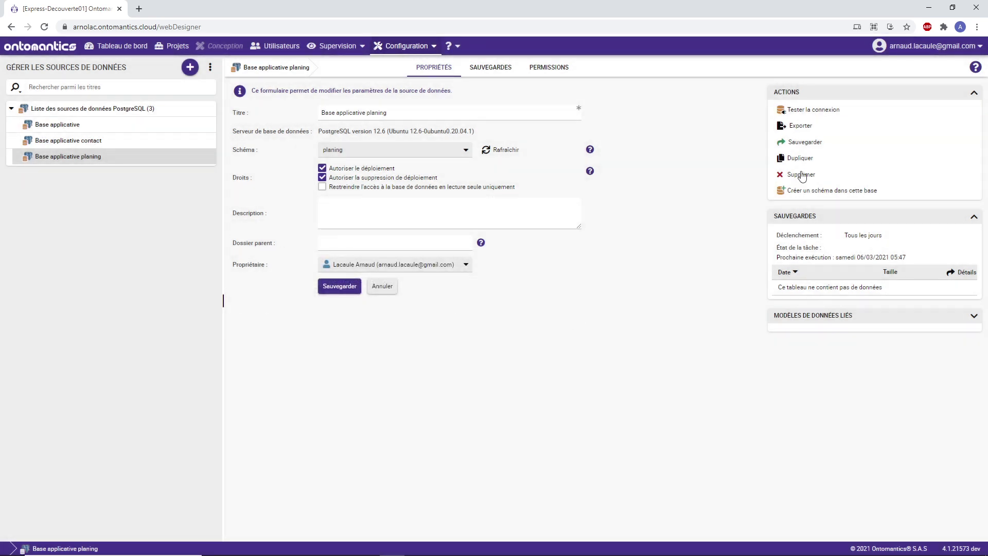
pyautogui.click(871, 108)
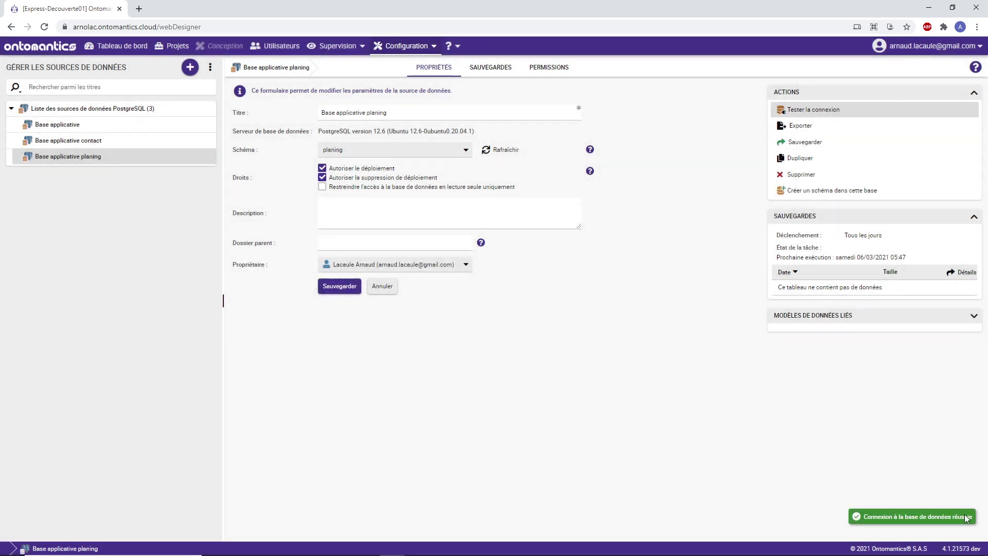
# Step: Create and save an application titled Planning inside a new project
pyautogui.click(178, 47)
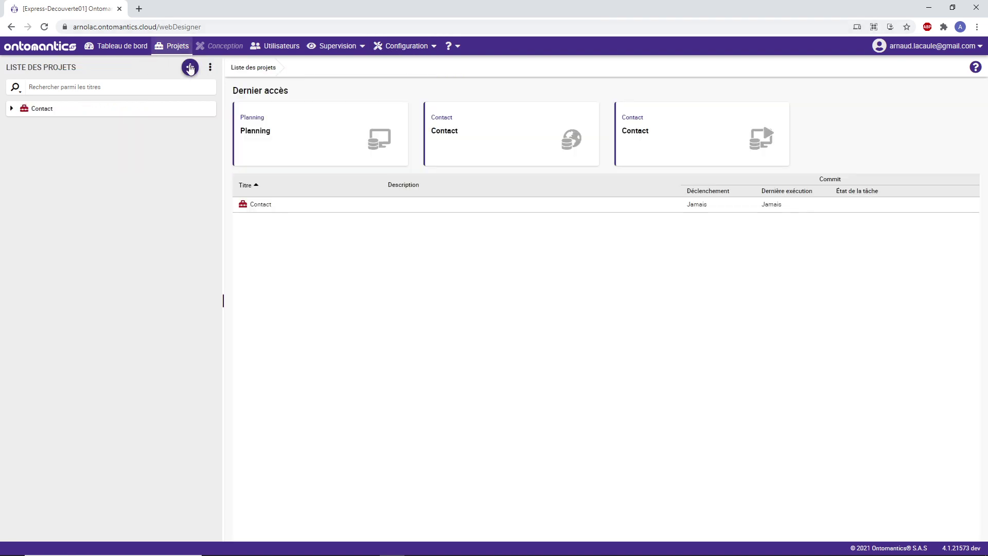
pyautogui.click(190, 67)
pyautogui.click(203, 120)
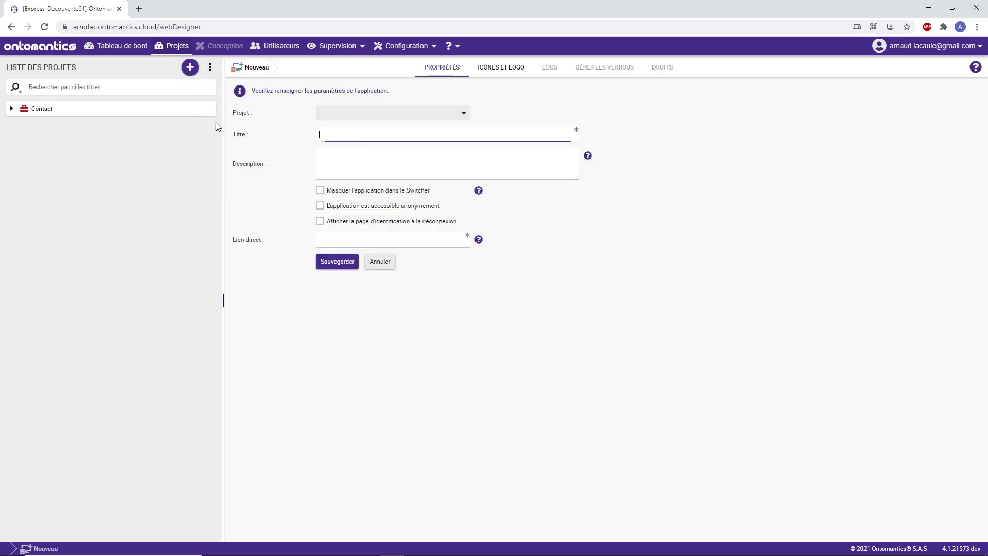
pyautogui.click(334, 114)
pyautogui.click(341, 130)
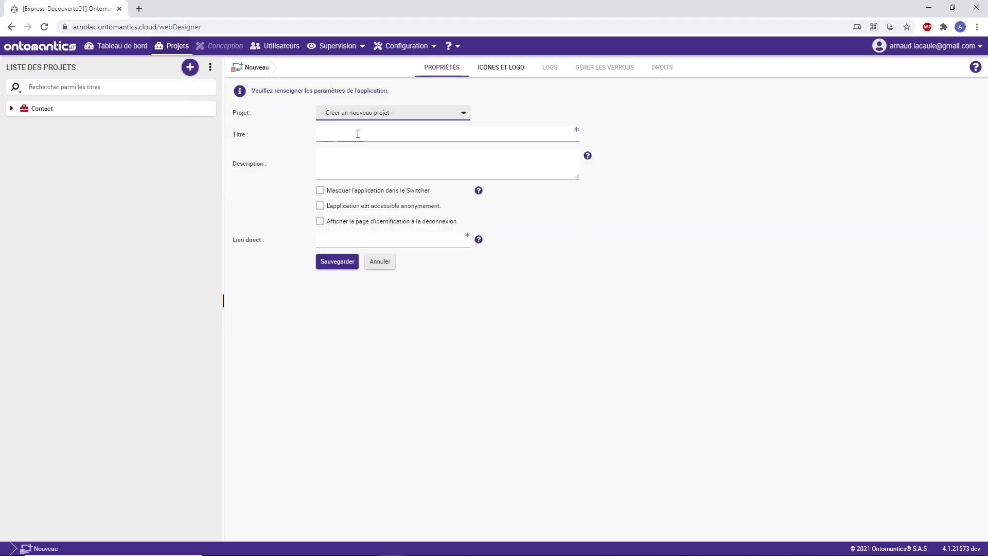
pyautogui.click(356, 134)
pyautogui.write('Plann')
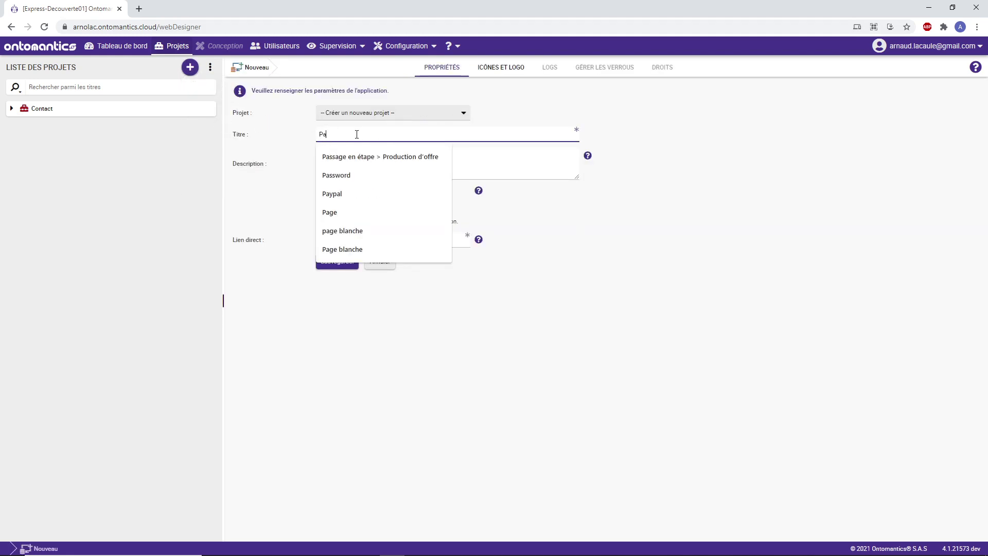
pyautogui.write('ing')
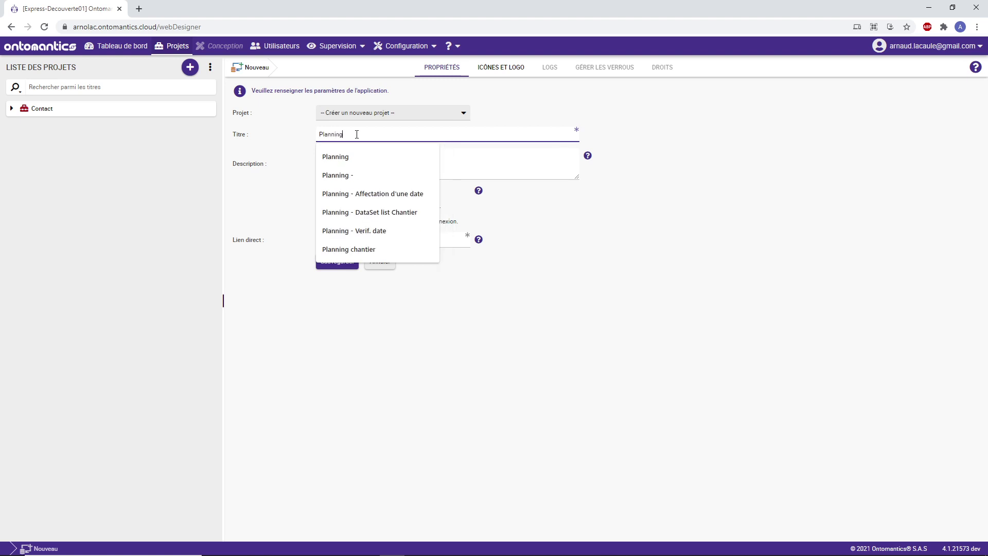
pyautogui.click(337, 302)
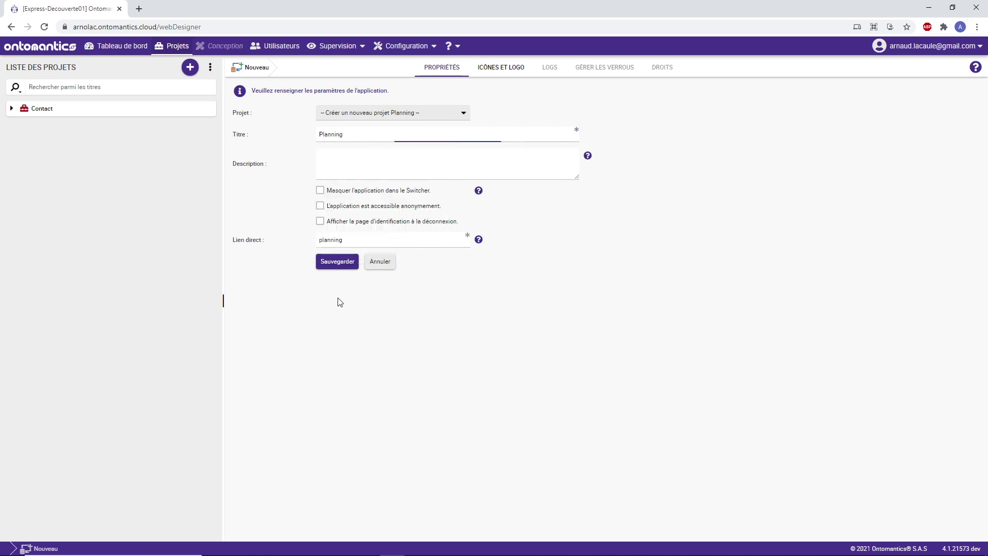
pyautogui.click(339, 266)
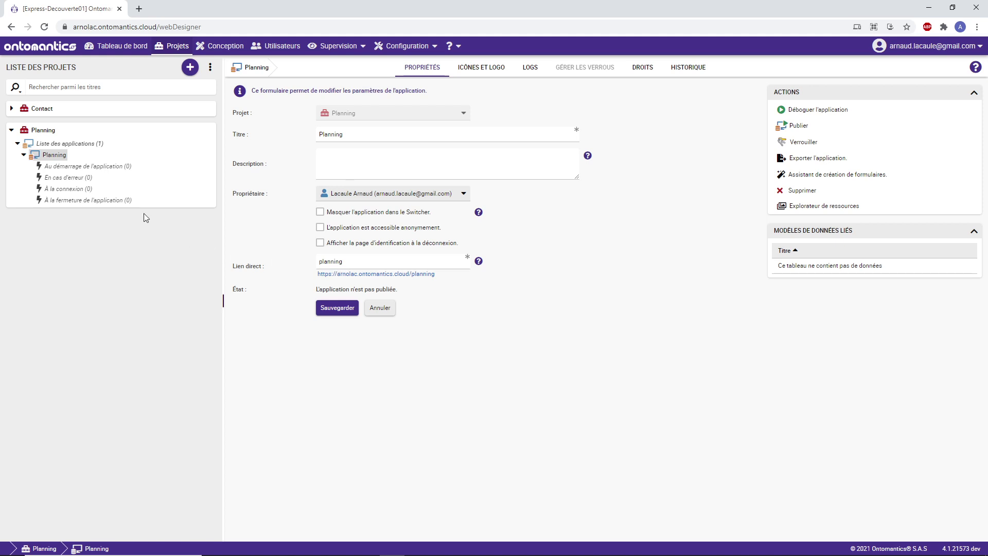
# Step: Add a new, non-imported data model to the Planning project and save it
pyautogui.rightClick(42, 132)
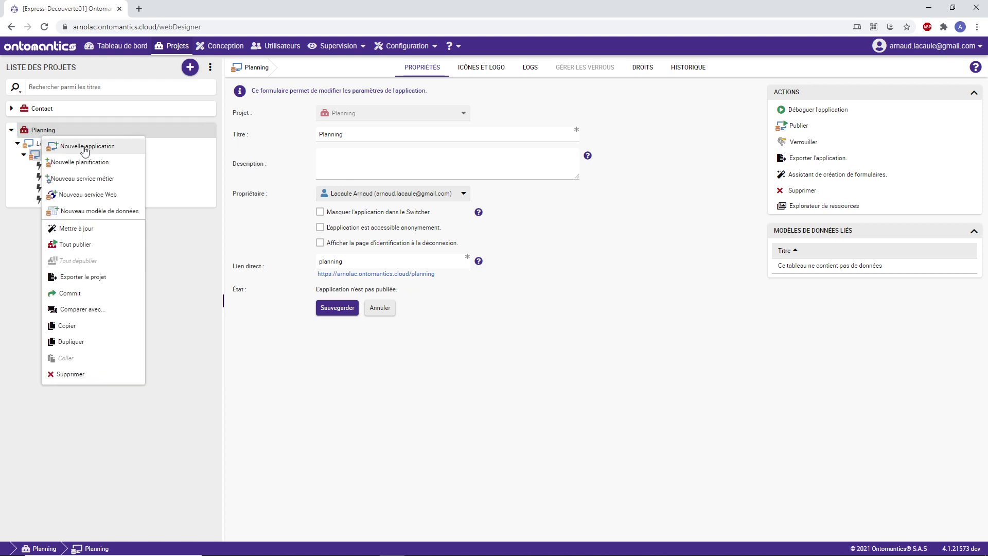
pyautogui.click(110, 211)
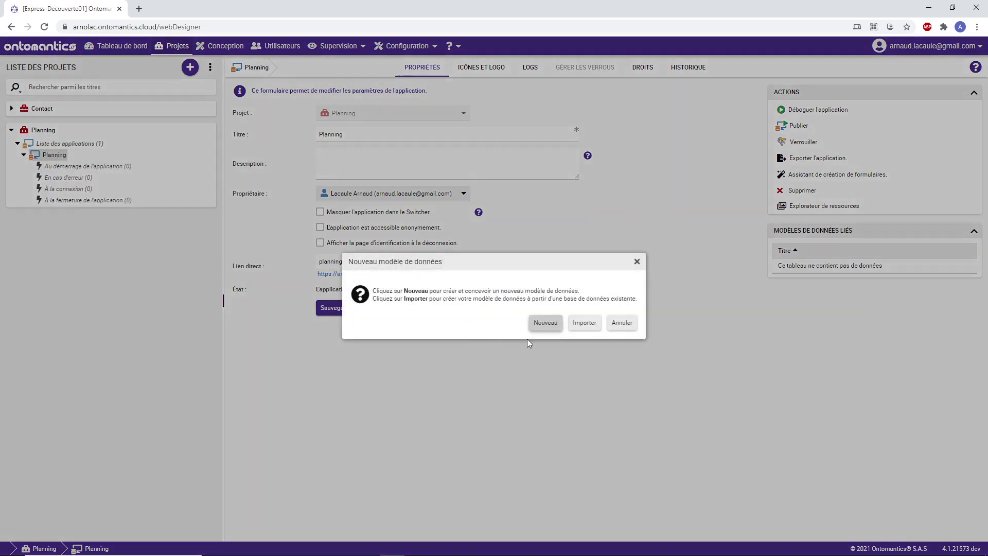
pyautogui.click(545, 323)
pyautogui.click(339, 225)
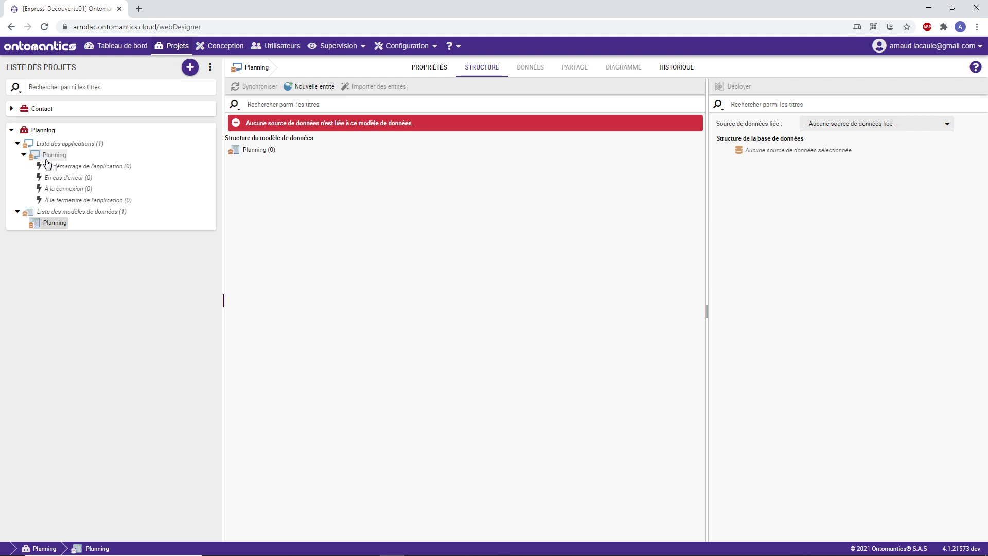
# Step: Create a screen titled Charte in the Planning application with the "Écran avec entête et menu réactif" template, and open it in creation mode
pyautogui.click(82, 159)
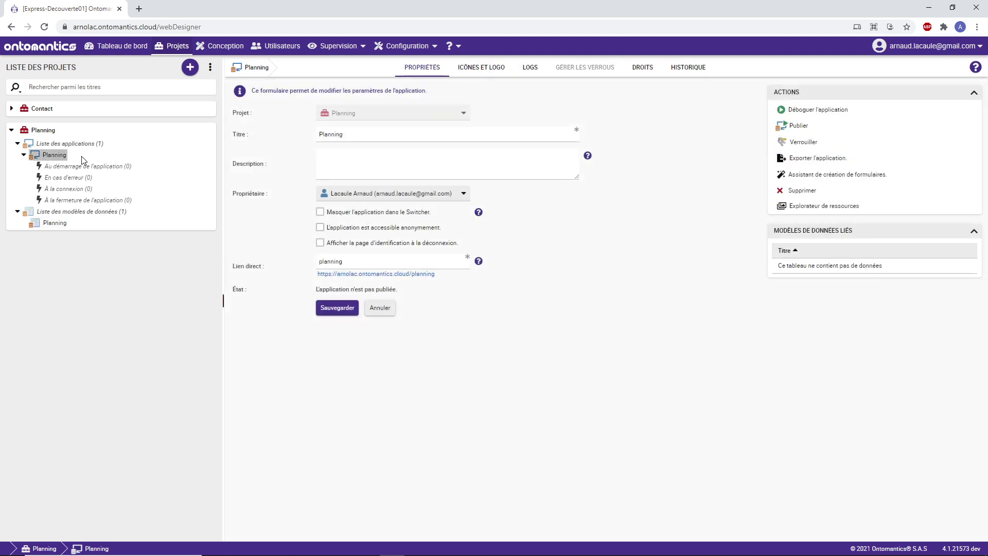
pyautogui.click(222, 48)
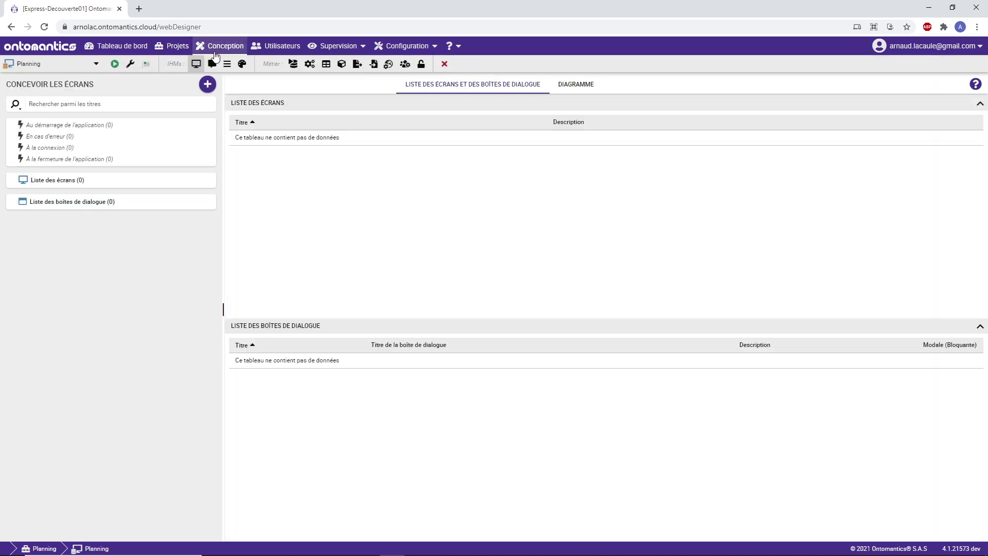
pyautogui.click(207, 85)
pyautogui.click(258, 117)
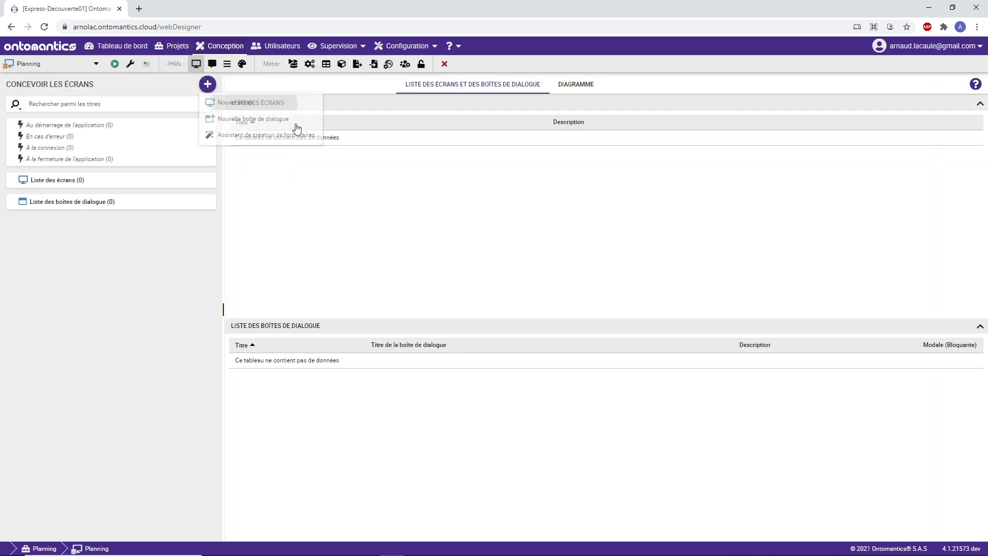
pyautogui.write('Charte')
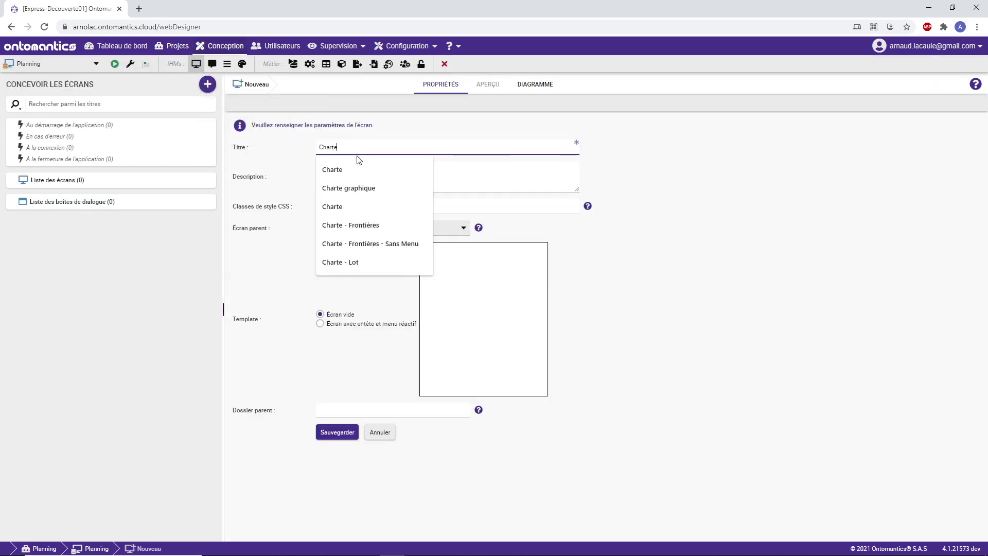
pyautogui.click(284, 245)
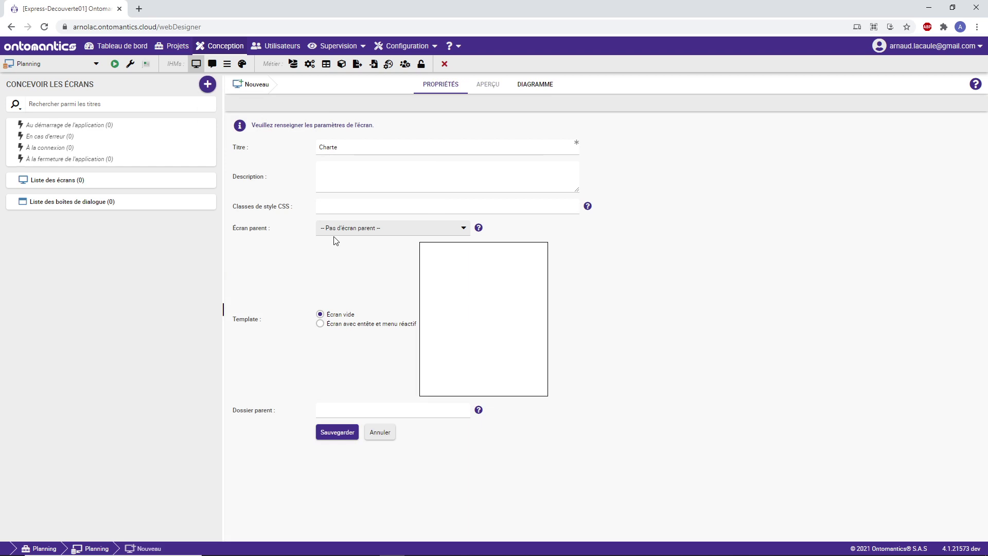
pyautogui.click(321, 323)
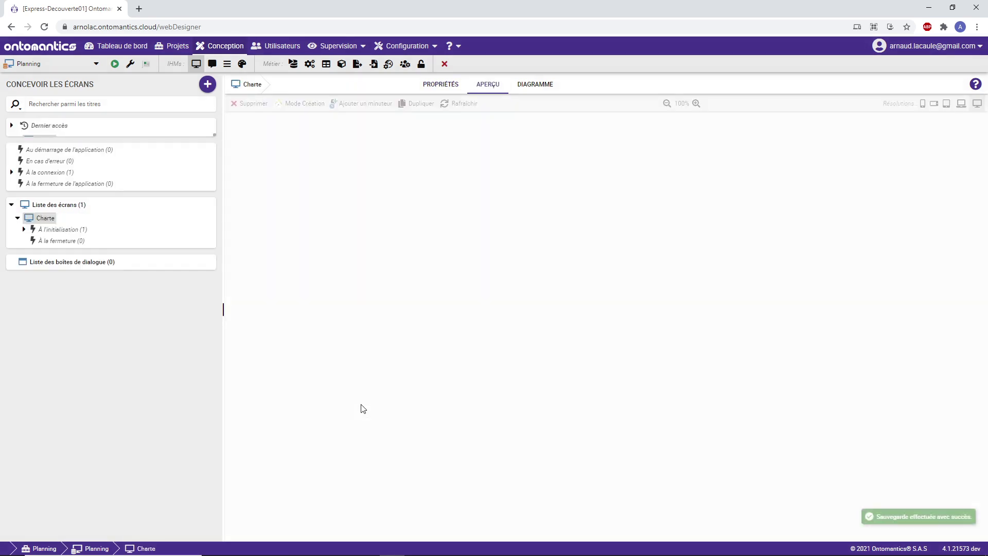
pyautogui.click(307, 105)
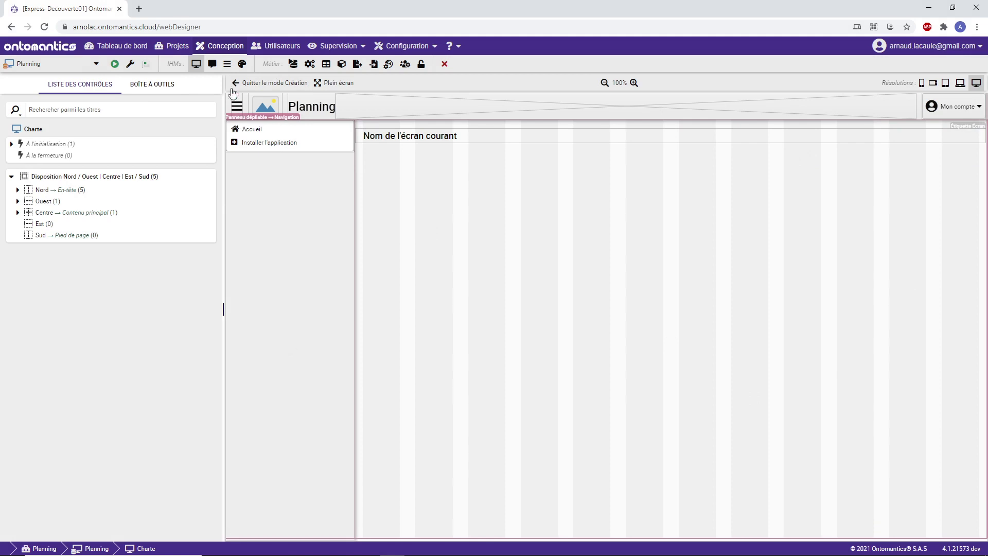
# Step: Set the Planning application's theme to material in the theme editor
pyautogui.click(242, 64)
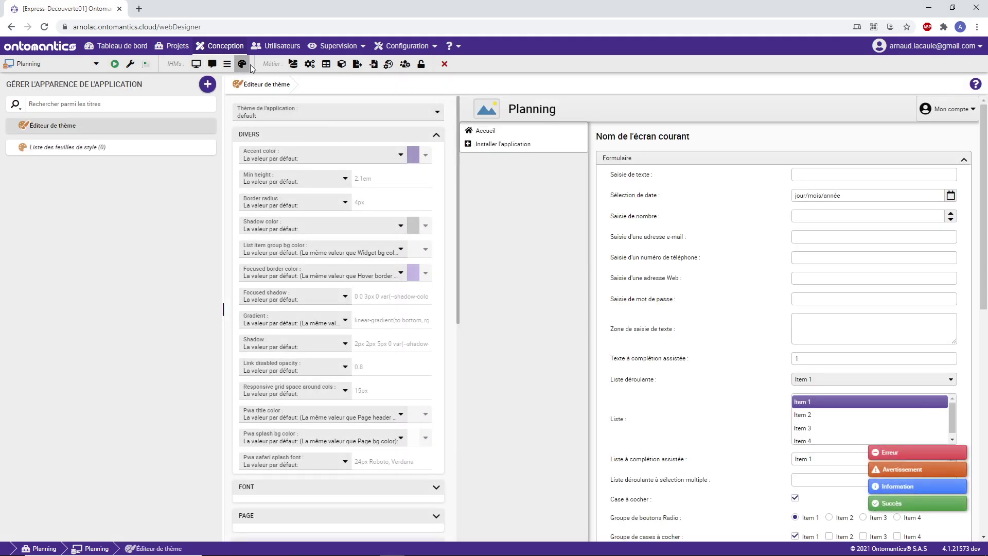
pyautogui.click(274, 109)
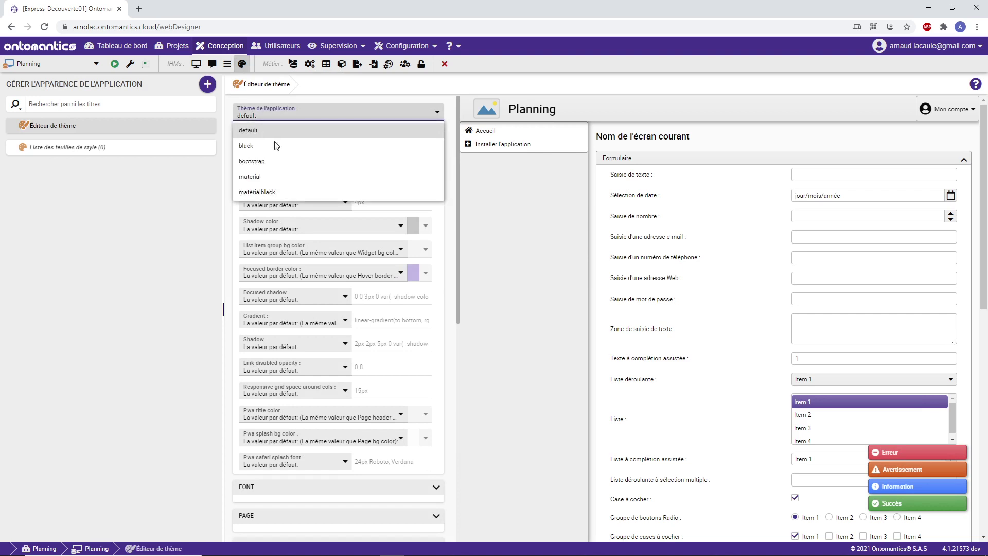
pyautogui.click(288, 176)
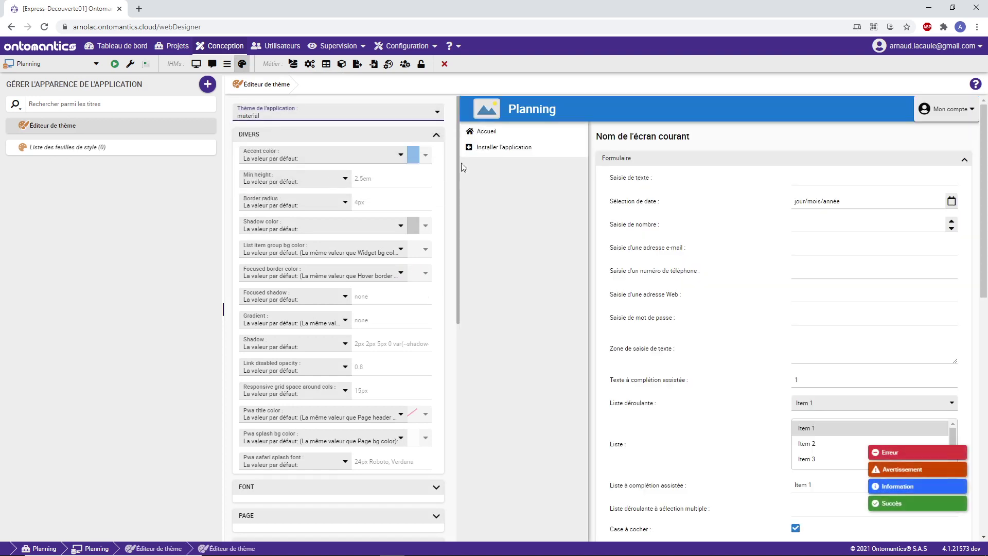
# Step: Set the theme's accent color to a custom dark blue, rgba(7, 9, 99, 1), and save the theme
pyautogui.click(401, 154)
pyautogui.click(290, 184)
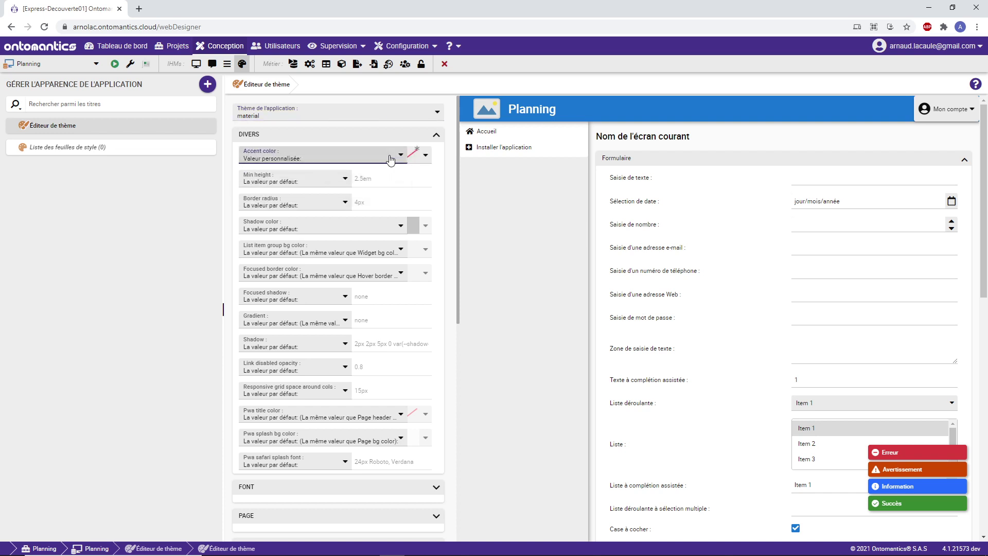
pyautogui.click(413, 153)
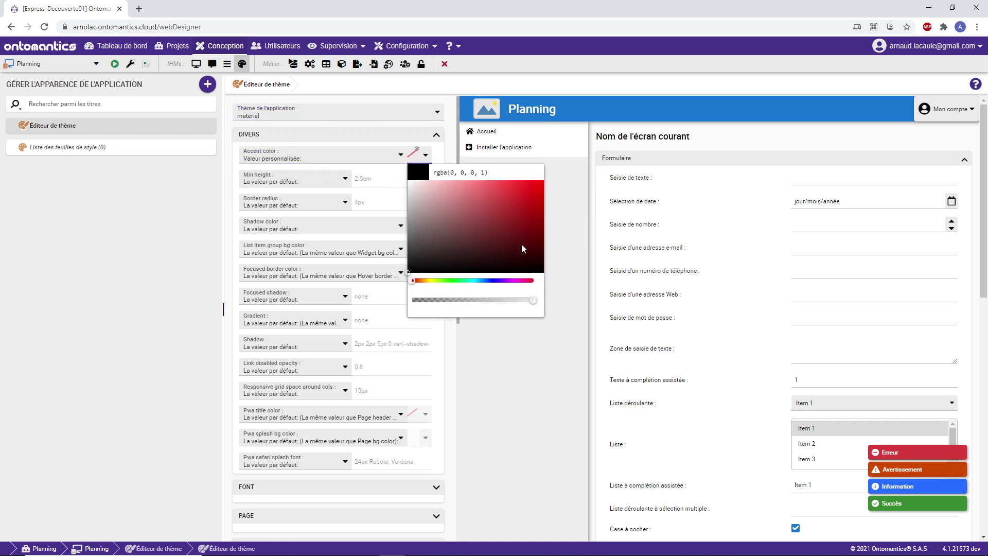
pyautogui.click(508, 281)
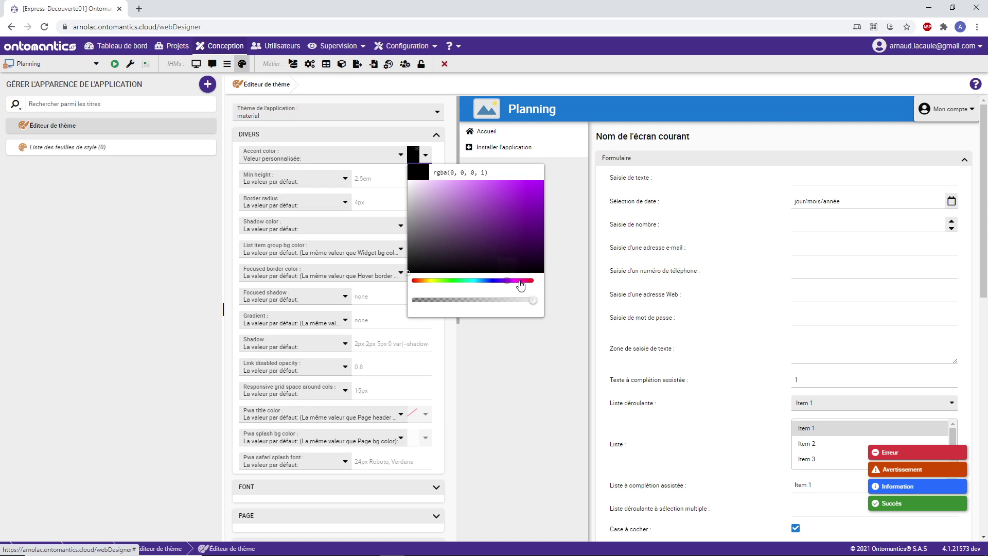
pyautogui.click(492, 280)
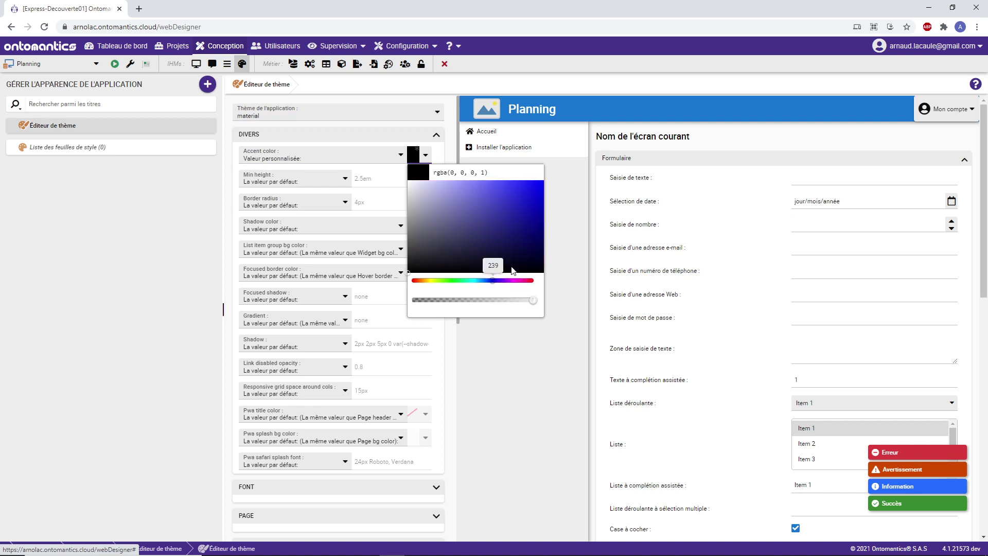
pyautogui.click(541, 242)
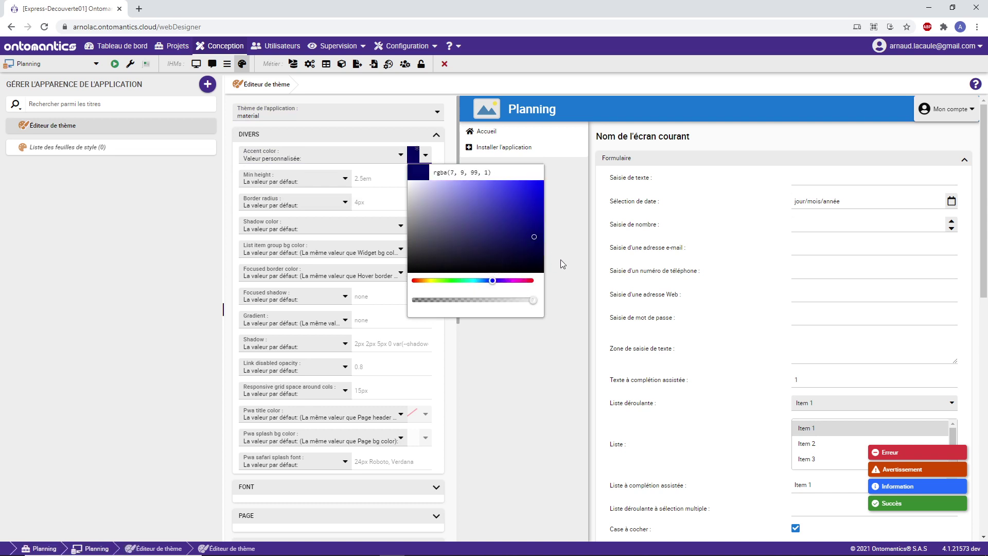
pyautogui.scroll(-6, 360, 421)
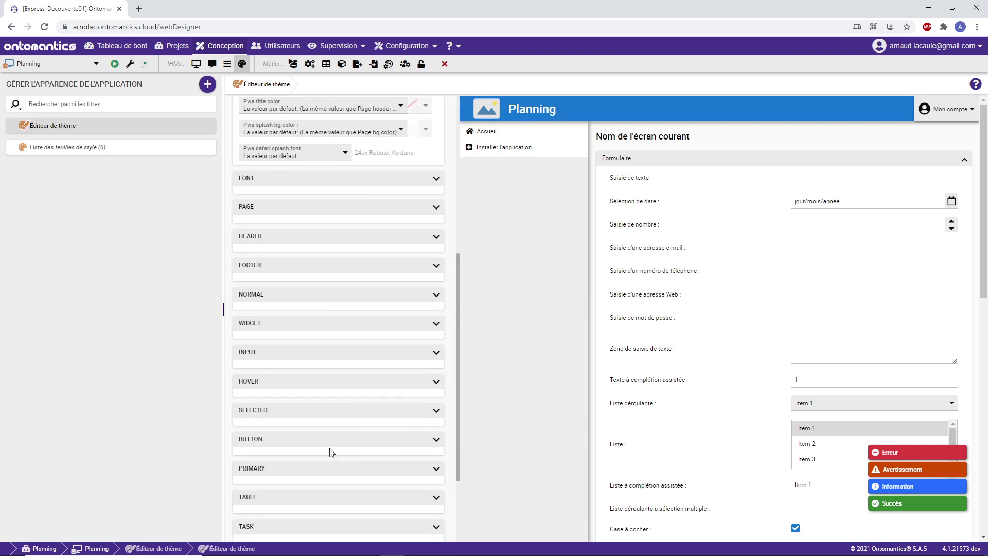
pyautogui.scroll(-3, 331, 315)
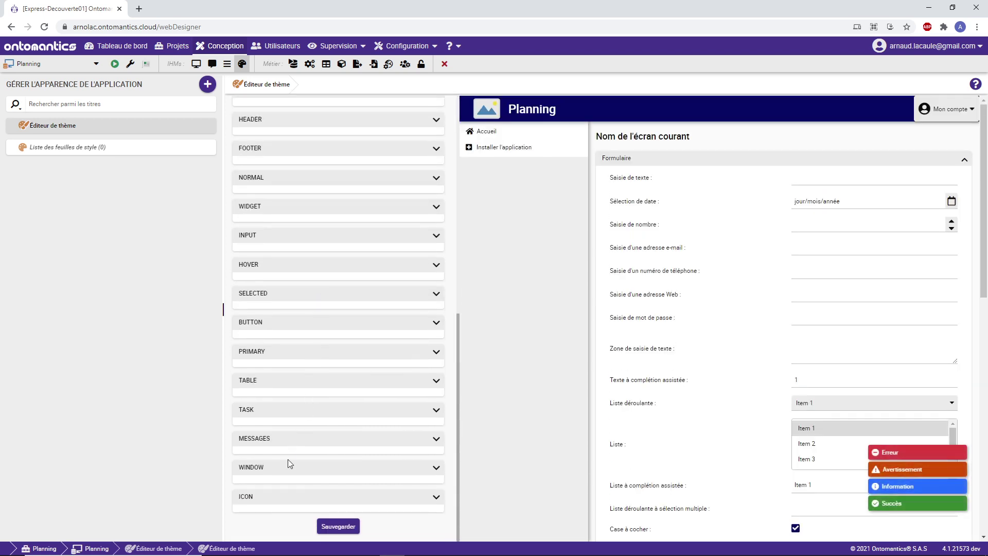
pyautogui.click(329, 530)
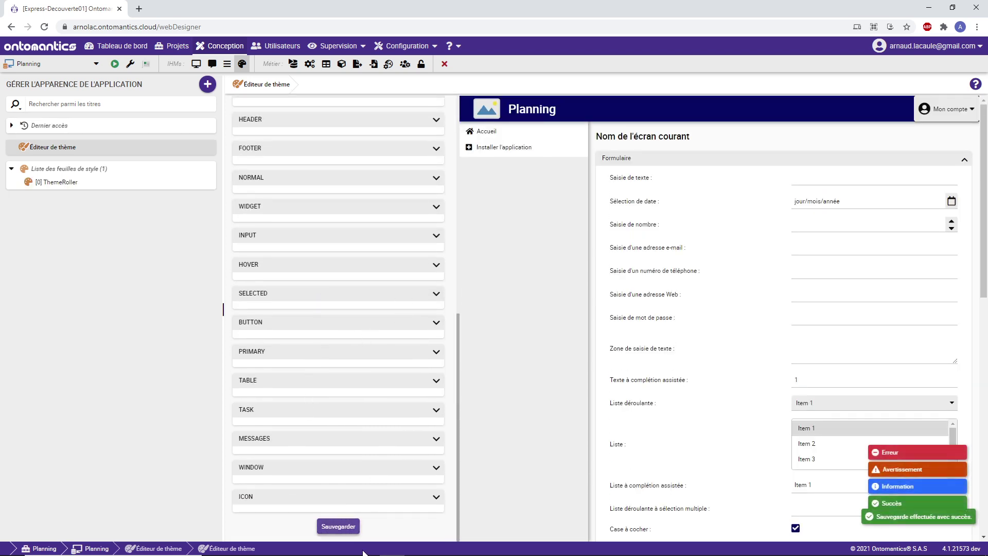
# Step: In the Charte screen, upload logo+texteBlanc.png from Téléchargements, use it as the header's Logo image and save
pyautogui.click(196, 64)
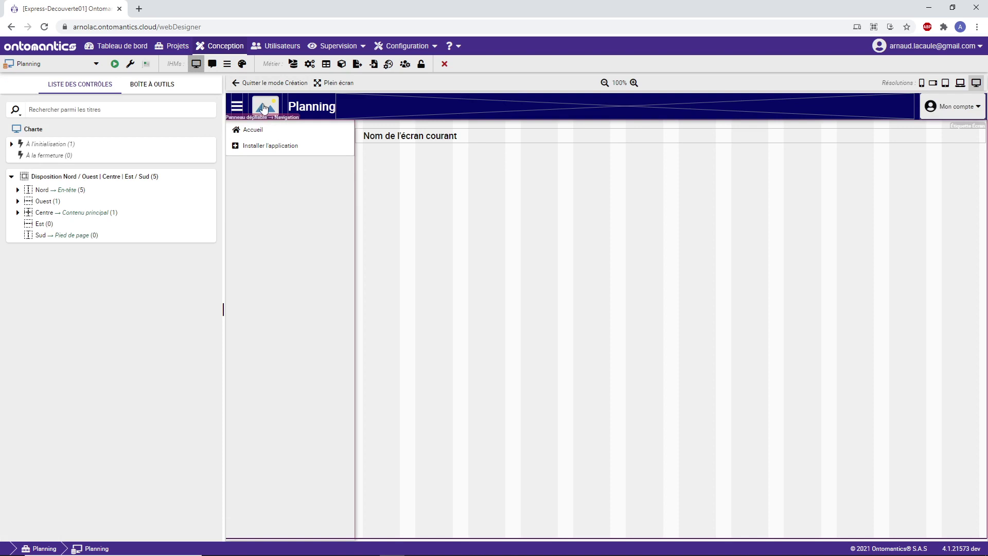
pyautogui.click(278, 118)
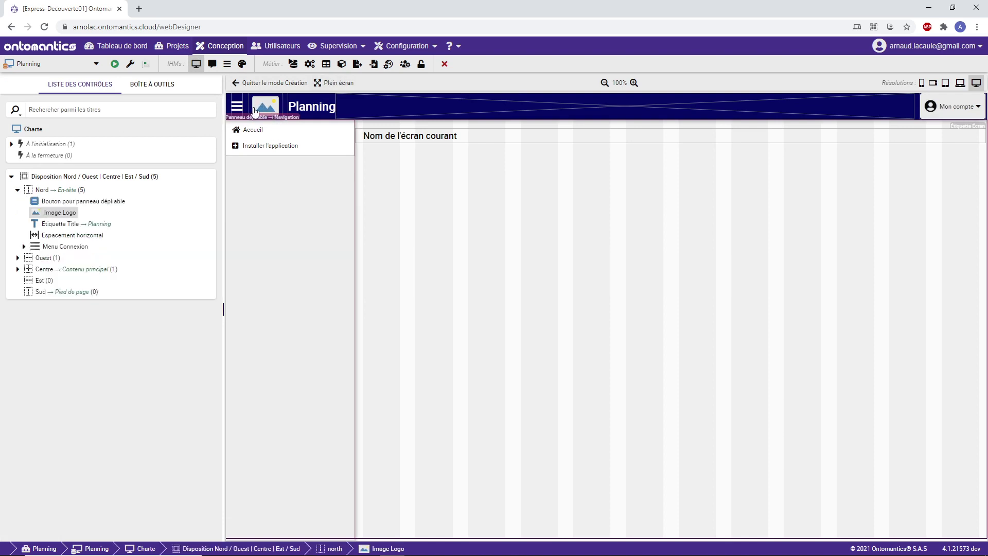
pyautogui.rightClick(291, 121)
pyautogui.click(288, 122)
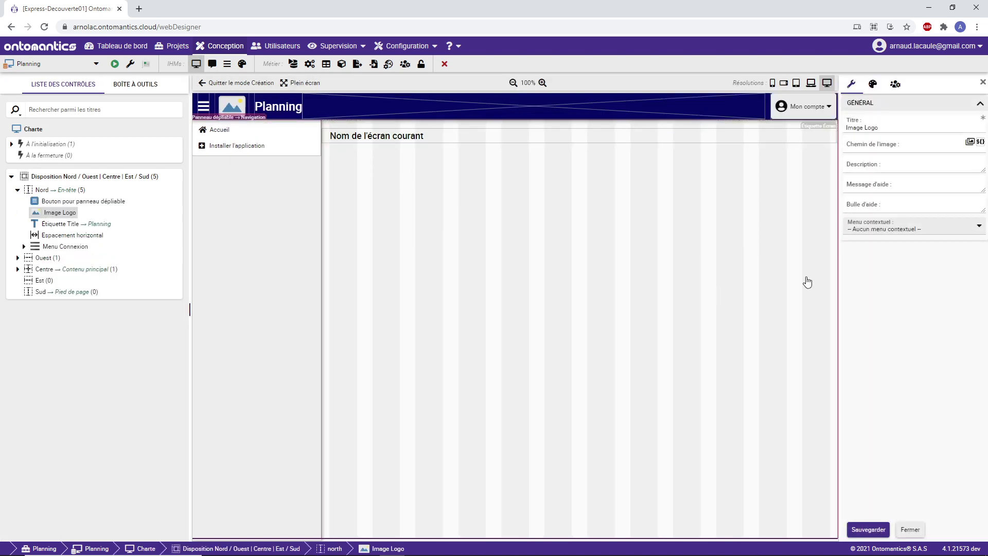
pyautogui.click(971, 145)
pyautogui.click(313, 159)
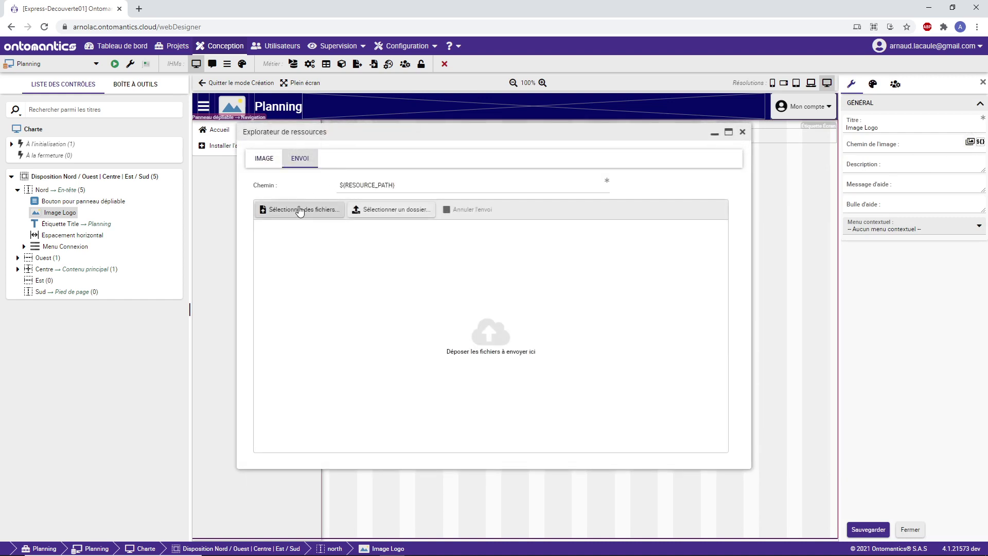
pyautogui.click(334, 208)
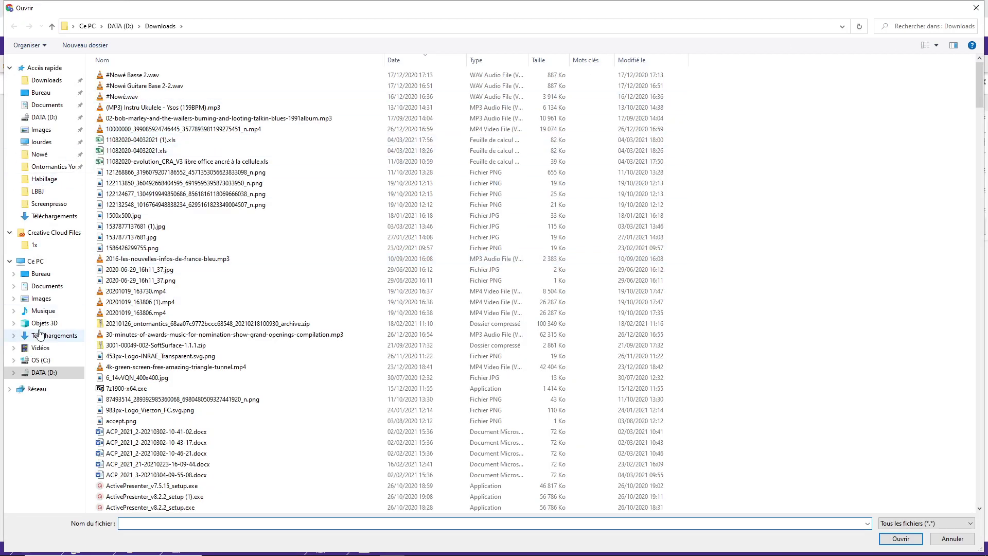
pyautogui.click(51, 335)
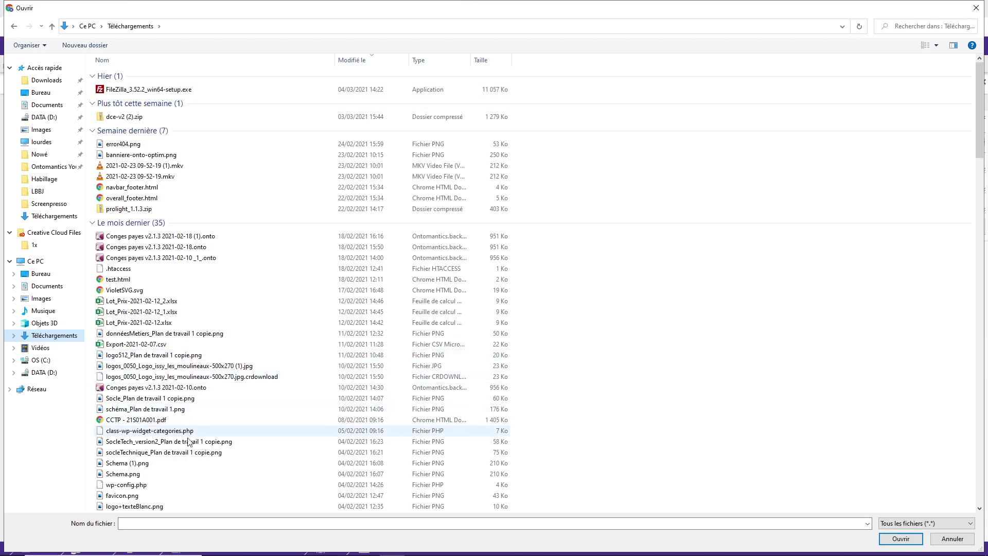
pyautogui.scroll(-3, 196, 405)
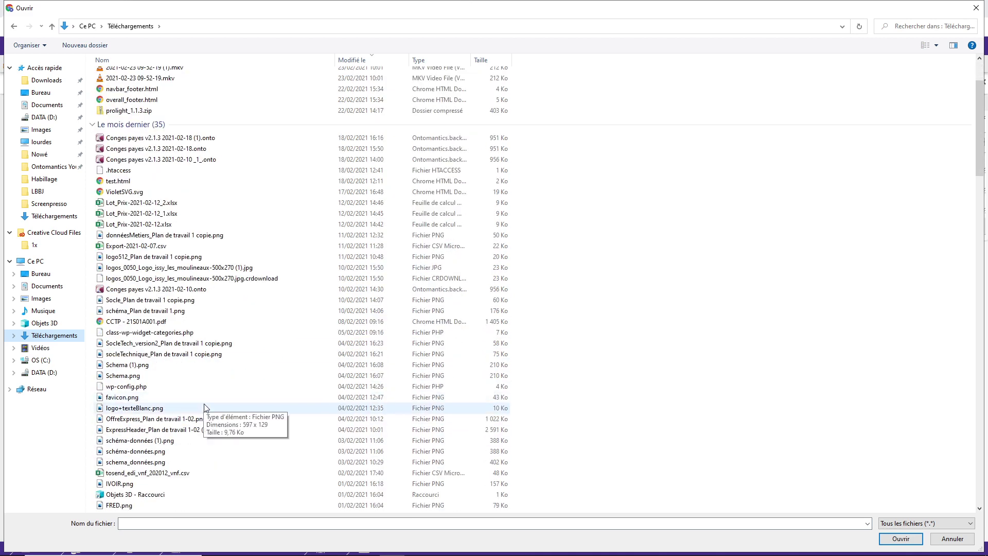
pyautogui.doubleClick(197, 408)
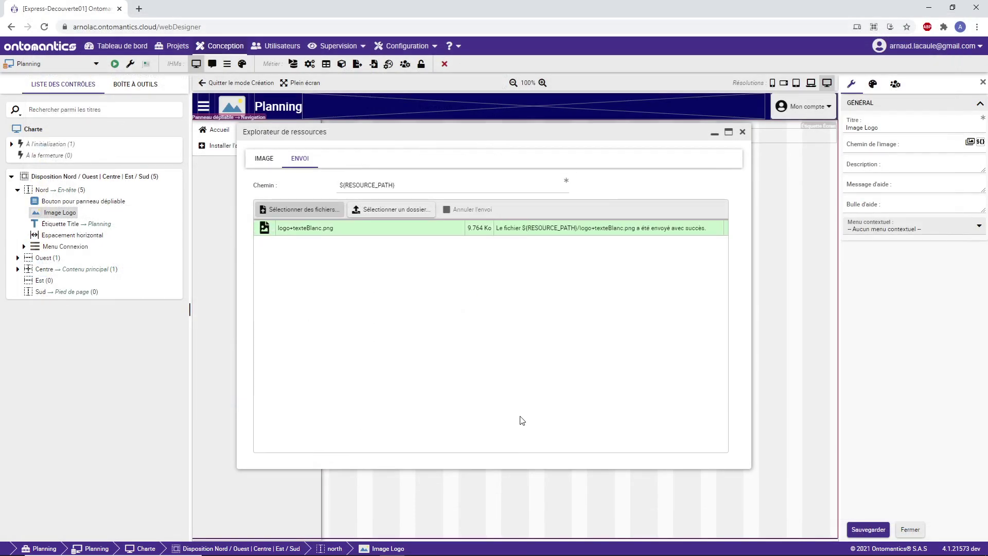
pyautogui.click(265, 163)
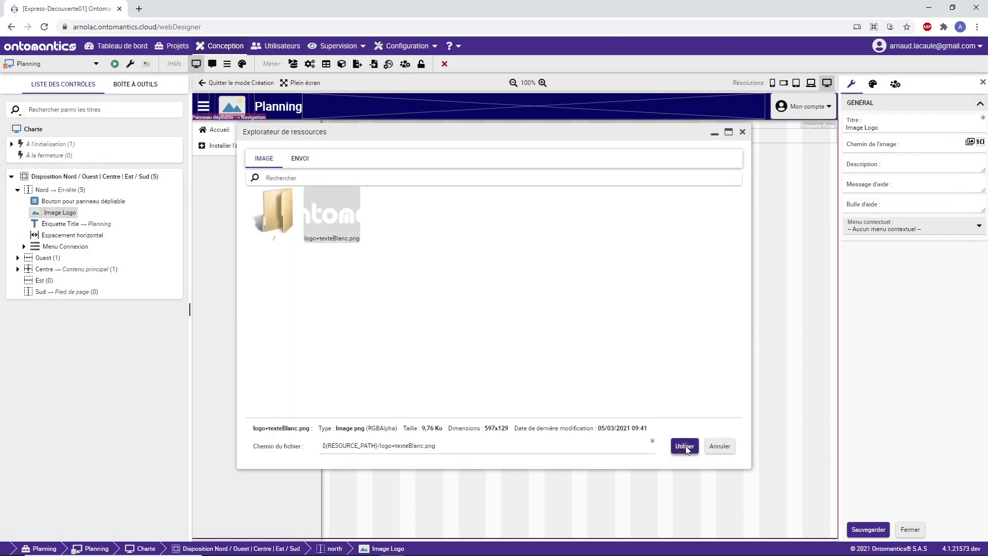
pyautogui.click(878, 525)
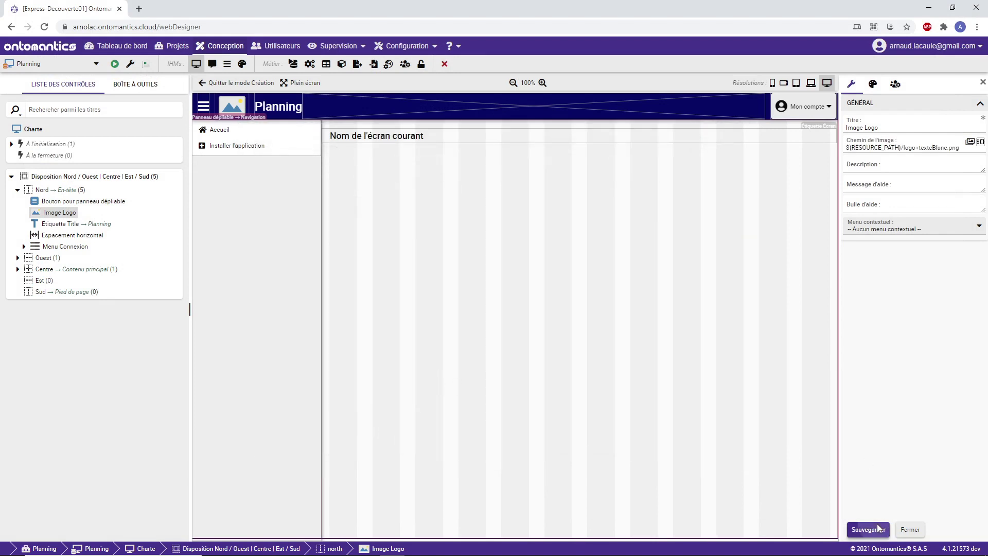
# Step: Set the Logo image's height to 40 pixels and its top and bottom margins to 15, saving the changes
pyautogui.click(873, 83)
pyautogui.doubleClick(857, 237)
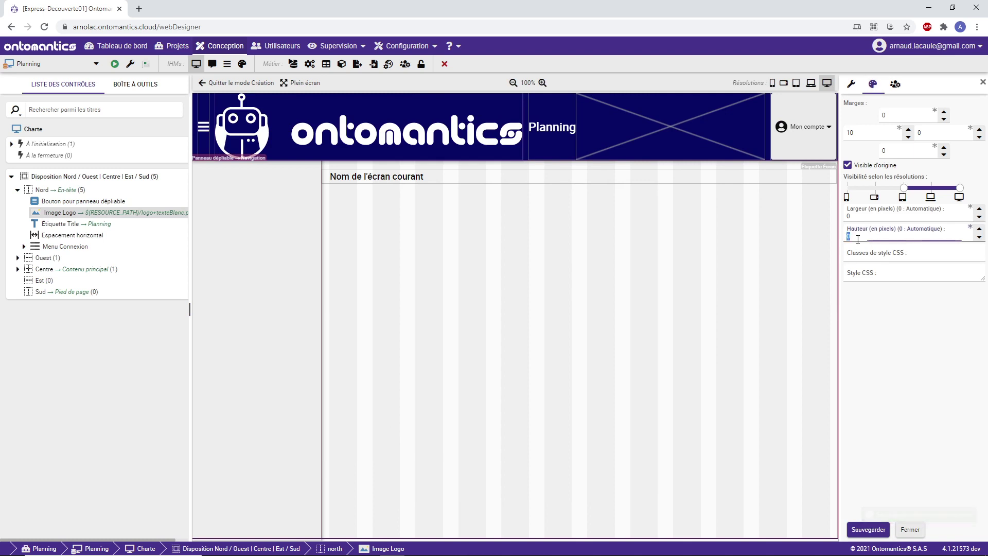
pyautogui.write('40')
pyautogui.click(862, 531)
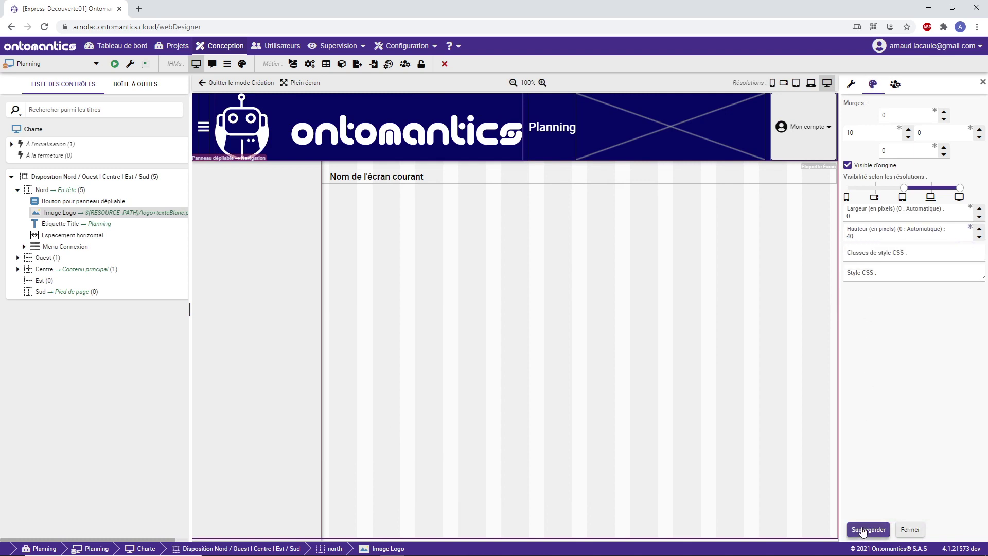
pyautogui.click(904, 113)
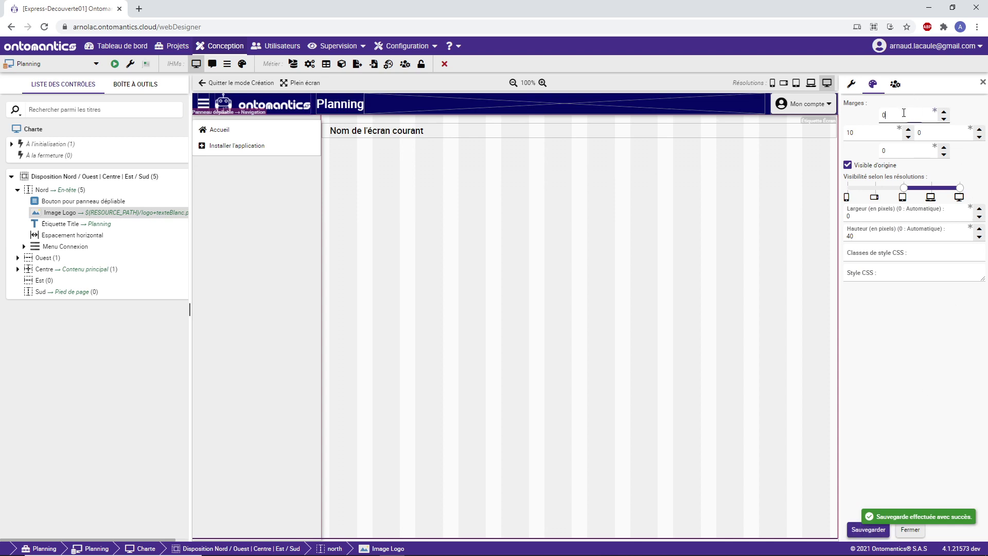
pyautogui.write('15')
pyautogui.click(891, 152)
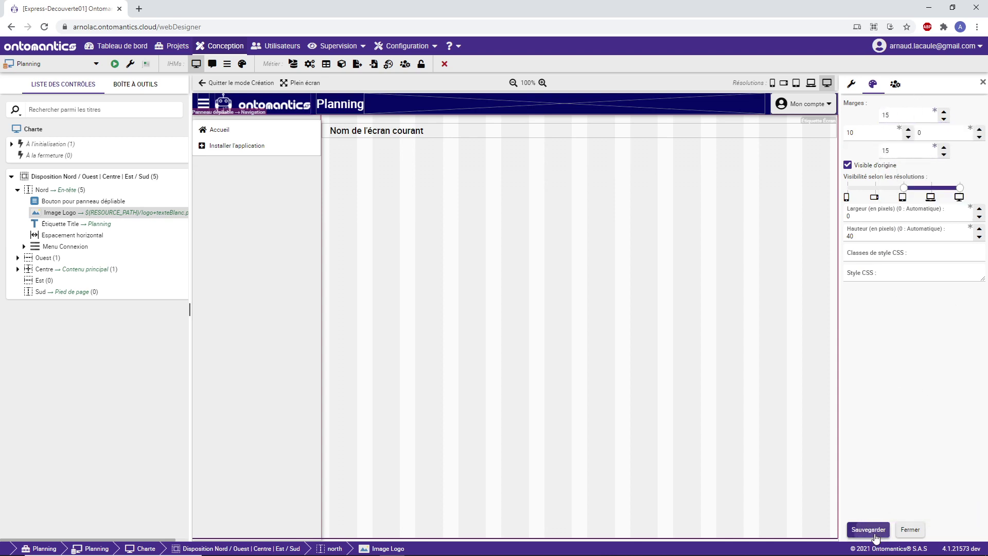
pyautogui.click(854, 533)
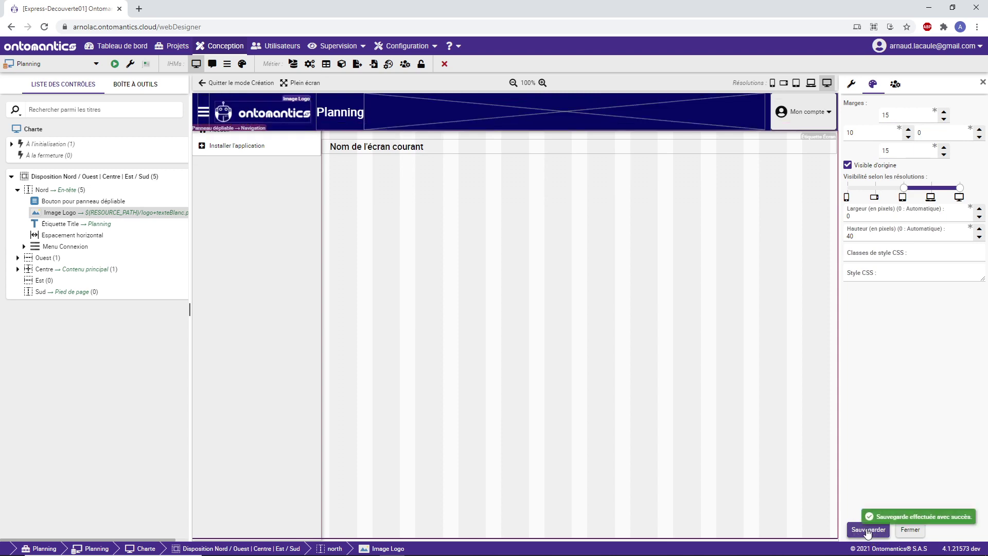
# Step: Set the top and bottom margins of the header's Menu Connexion to 15 and save
pyautogui.click(797, 118)
pyautogui.click(893, 116)
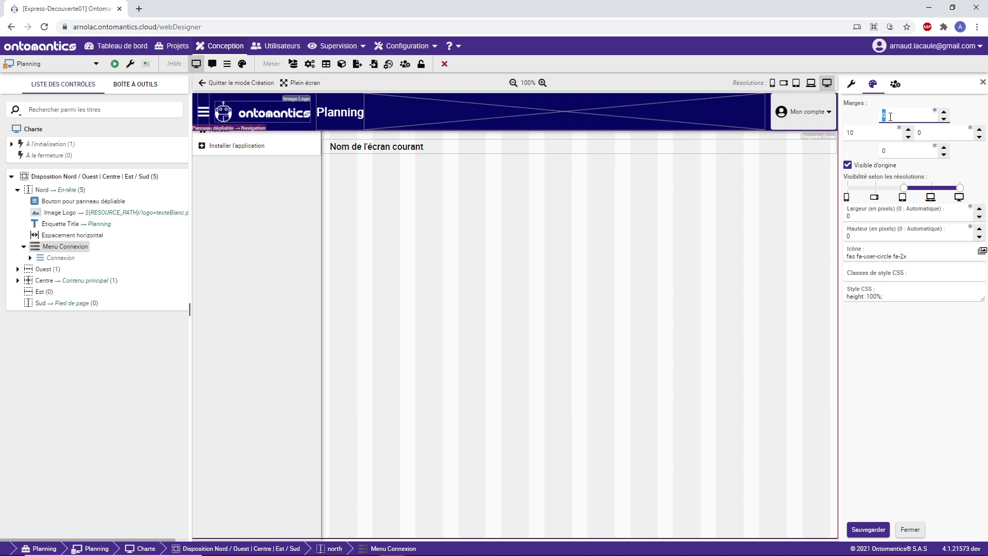
pyautogui.write('15')
pyautogui.click(888, 149)
pyautogui.click(868, 529)
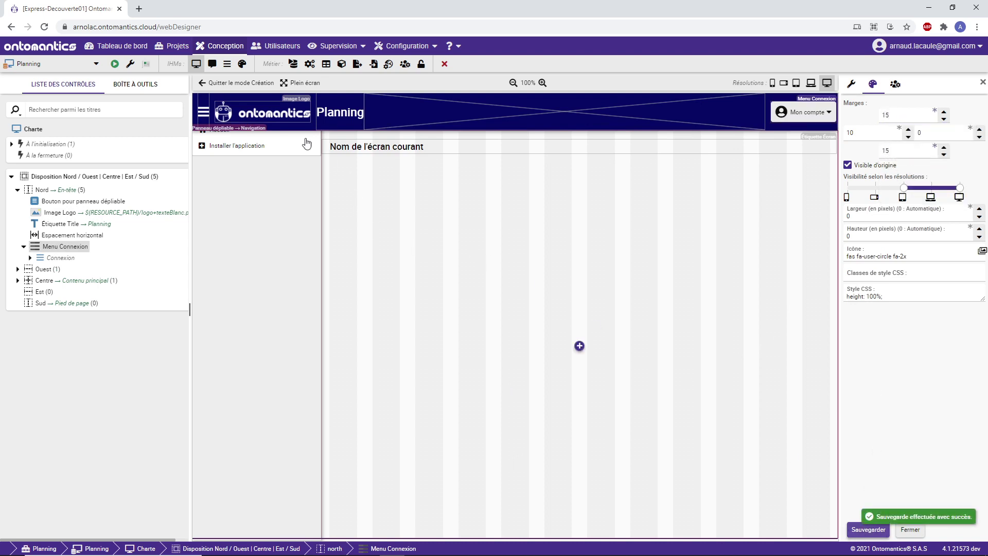
# Step: Run the Planning application to check its header, and set the right margin of Menu Connexion to 15 and save
pyautogui.click(116, 65)
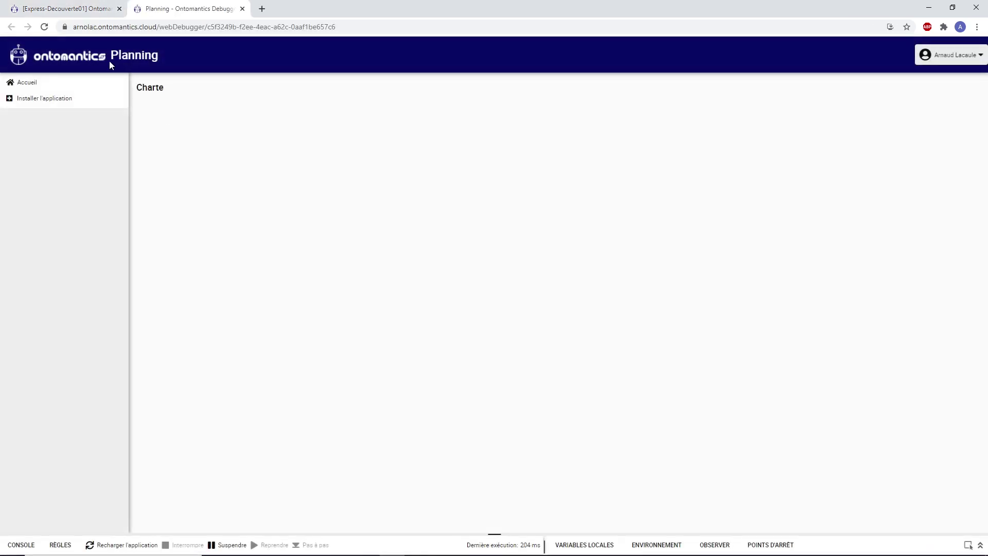
pyautogui.click(67, 9)
pyautogui.doubleClick(940, 134)
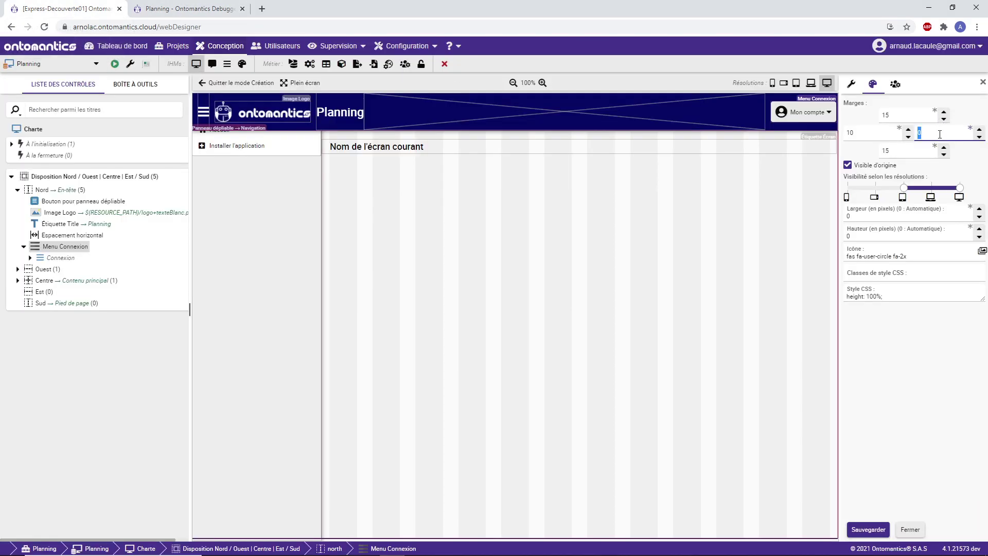
pyautogui.click(869, 530)
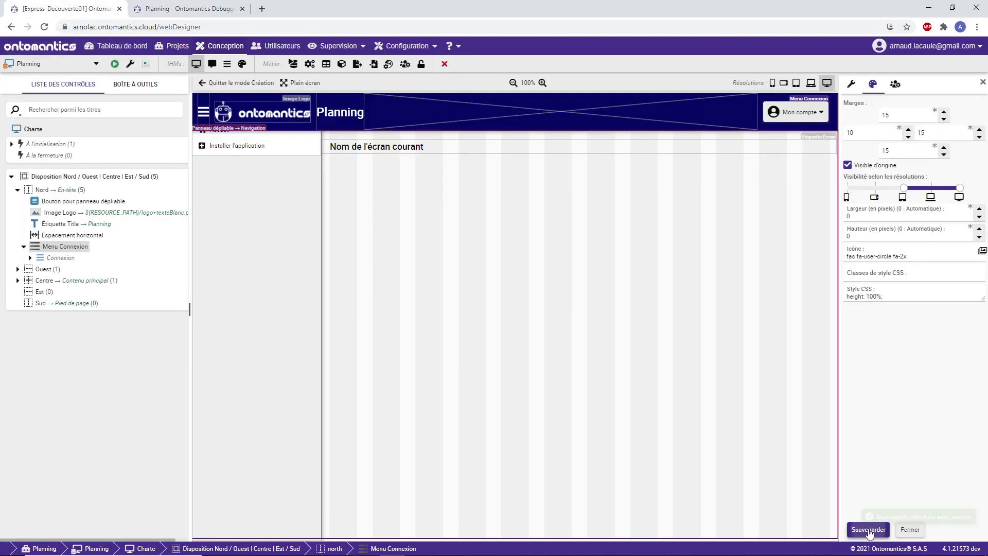
# Step: Reload the running Planning application to examine the account menu's spacing in the header, and return to the designer
pyautogui.click(247, 8)
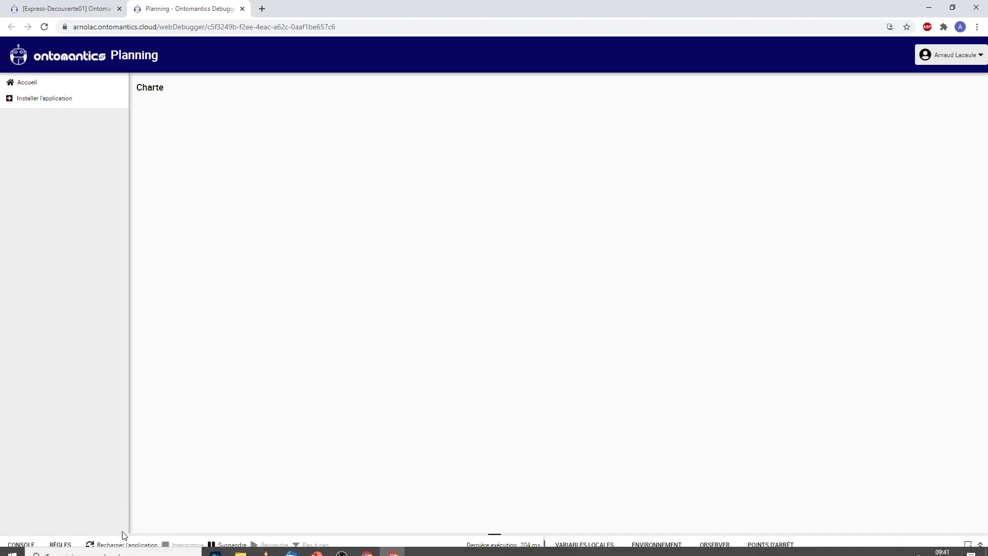
pyautogui.click(122, 544)
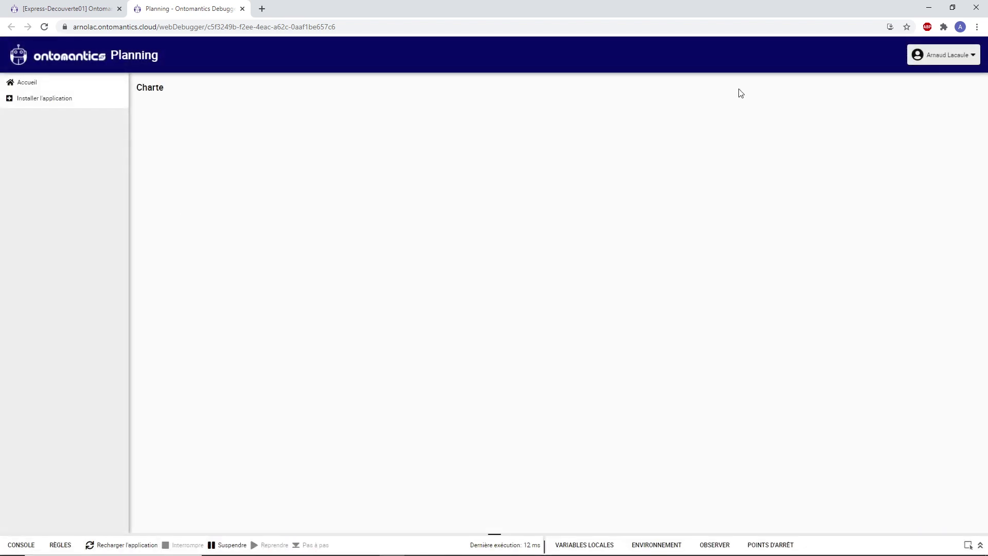
pyautogui.click(79, 10)
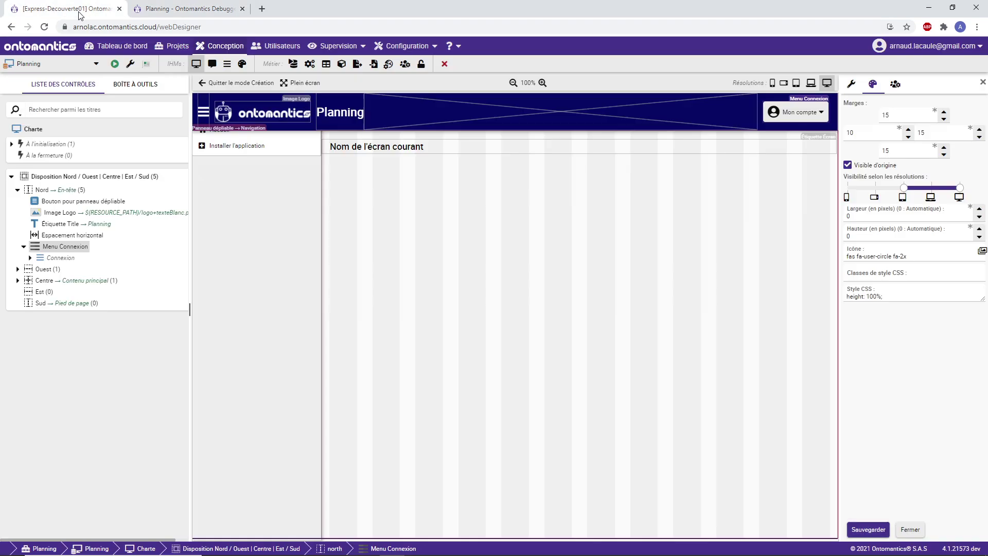
# Step: Create a table entity titled Planning in the Planning data model, with an auto-incremented primary key, and save it
pyautogui.click(187, 48)
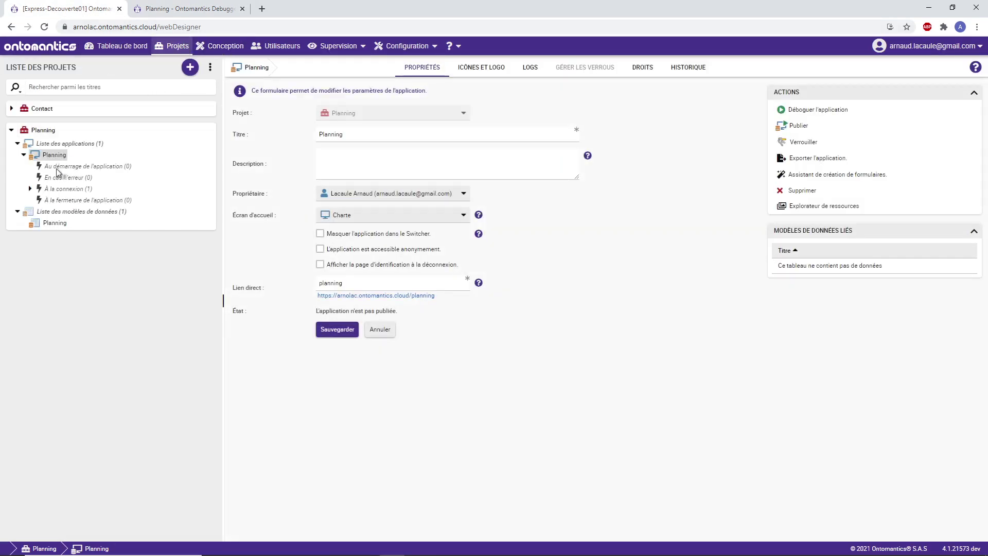
pyautogui.click(56, 223)
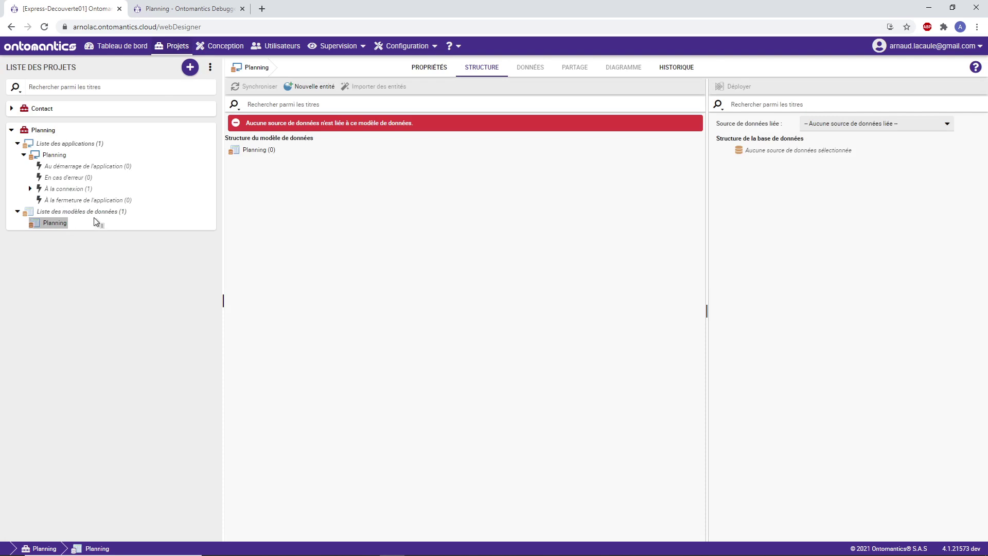
pyautogui.rightClick(263, 158)
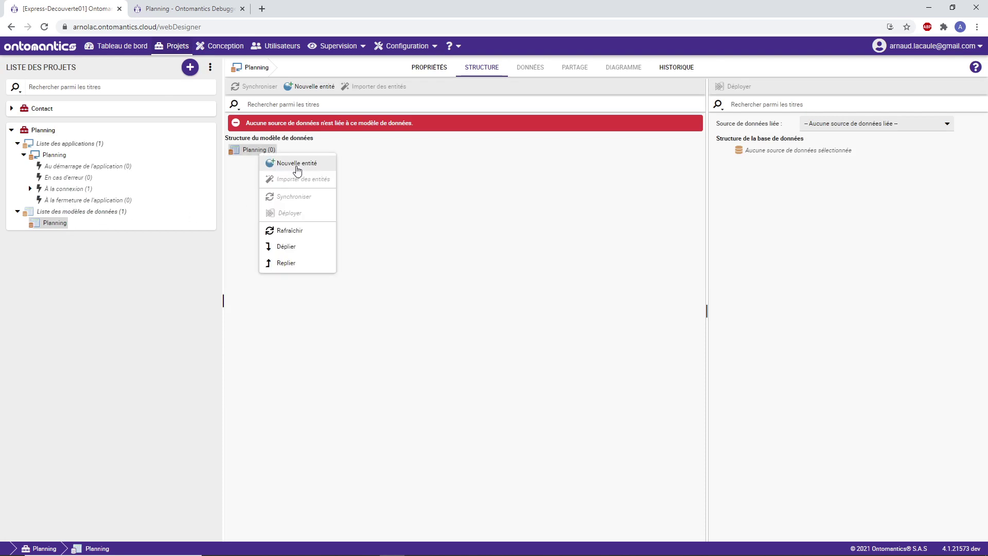
pyautogui.click(301, 162)
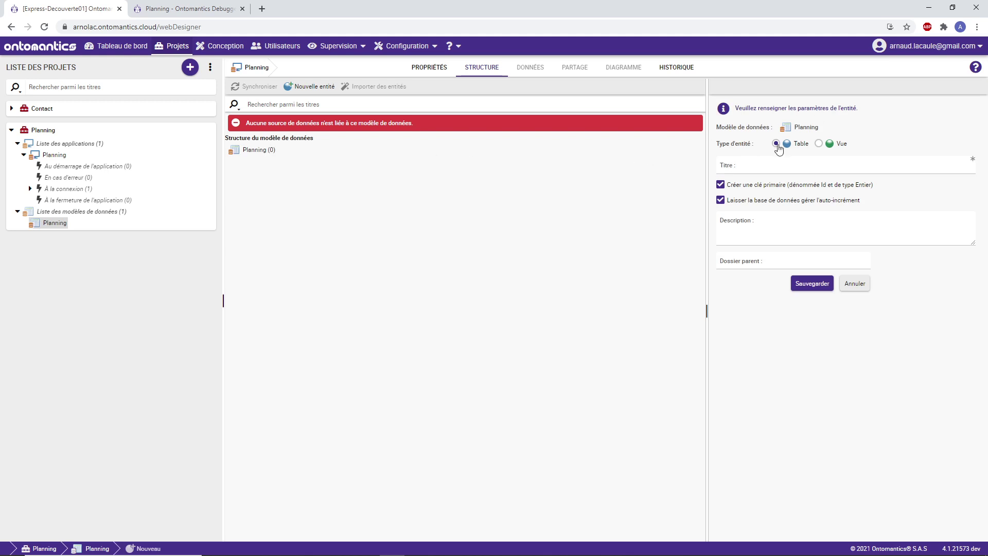
pyautogui.click(763, 168)
pyautogui.write('pLANN')
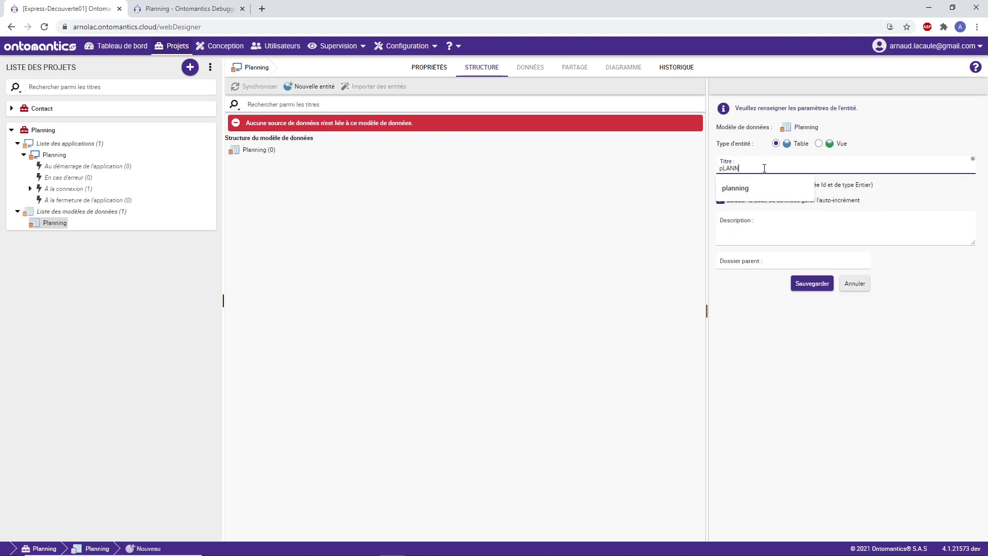
pyautogui.write('ING')
pyautogui.press('BackSpace')
pyautogui.press('BackSpace')
pyautogui.press('BackSpace')
pyautogui.press('BackSpace')
pyautogui.press('BackSpace')
pyautogui.press('BackSpace')
pyautogui.press('BackSpace')
pyautogui.press('BackSpace')
pyautogui.write('Planning')
pyautogui.click(802, 285)
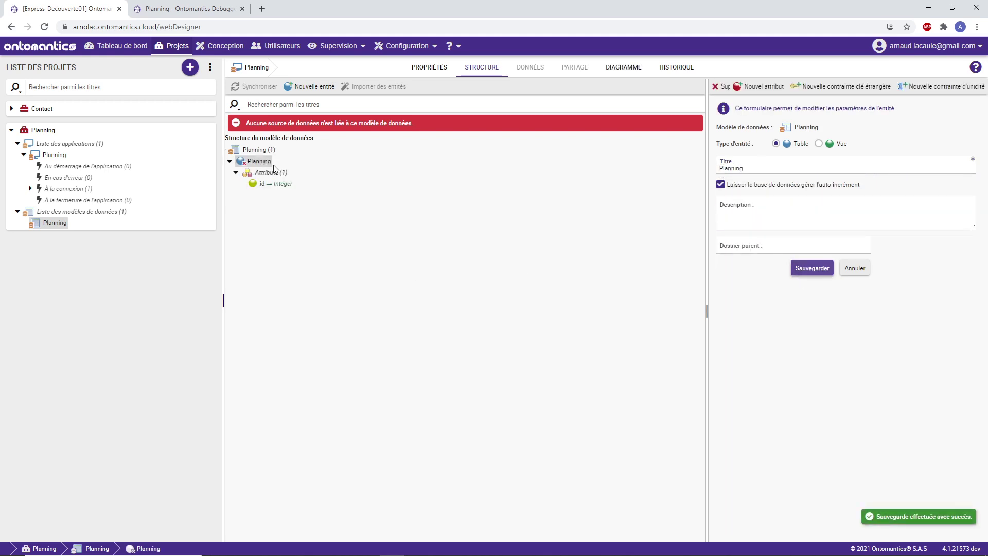
# Step: Add a date_debut attribute of type TimeStamp to the Planning entity and save it
pyautogui.rightClick(274, 170)
pyautogui.click(298, 172)
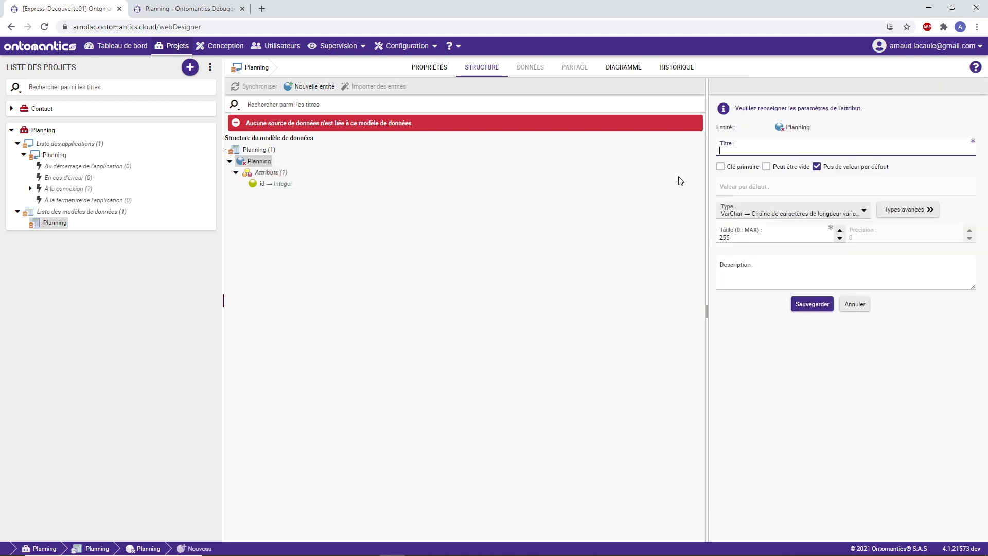
pyautogui.write('date')
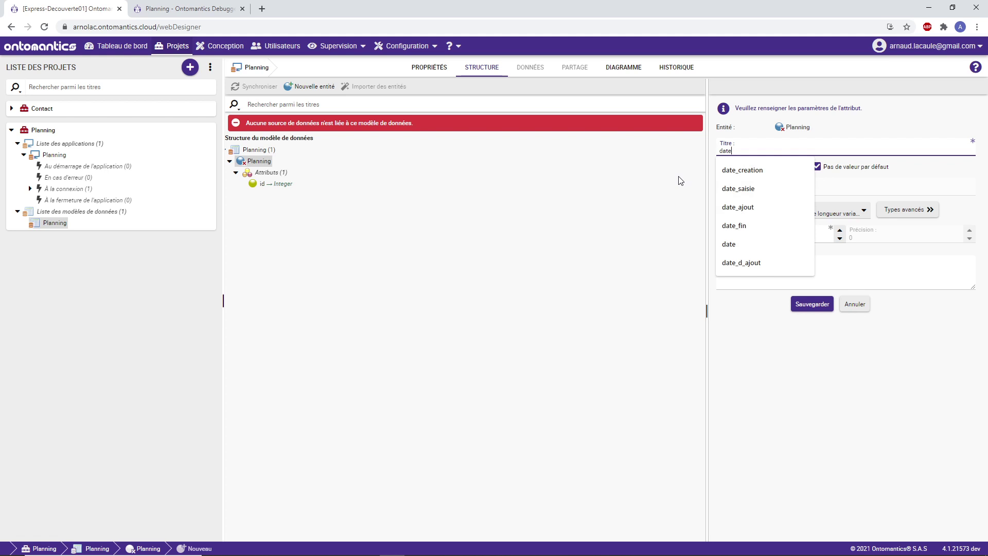
pyautogui.write('_debut')
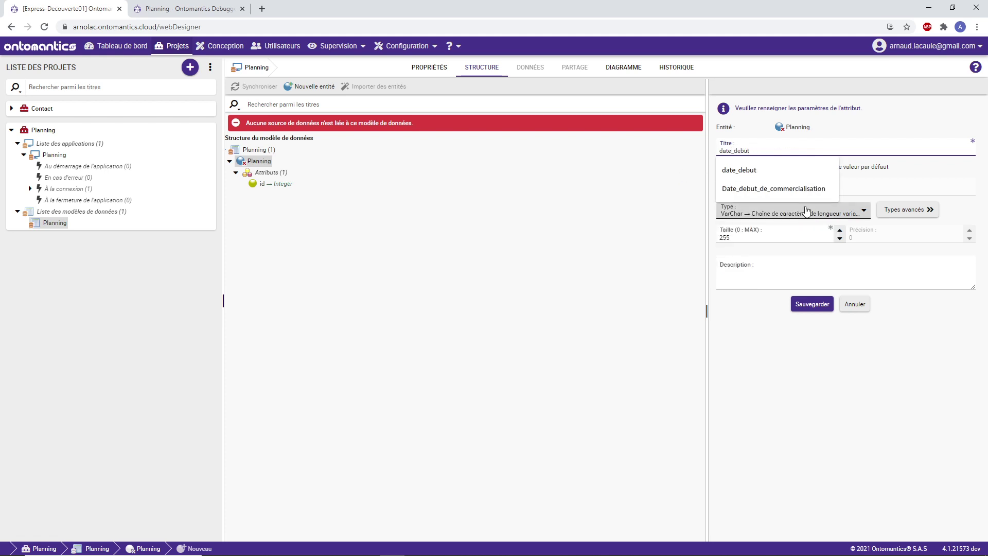
pyautogui.click(793, 211)
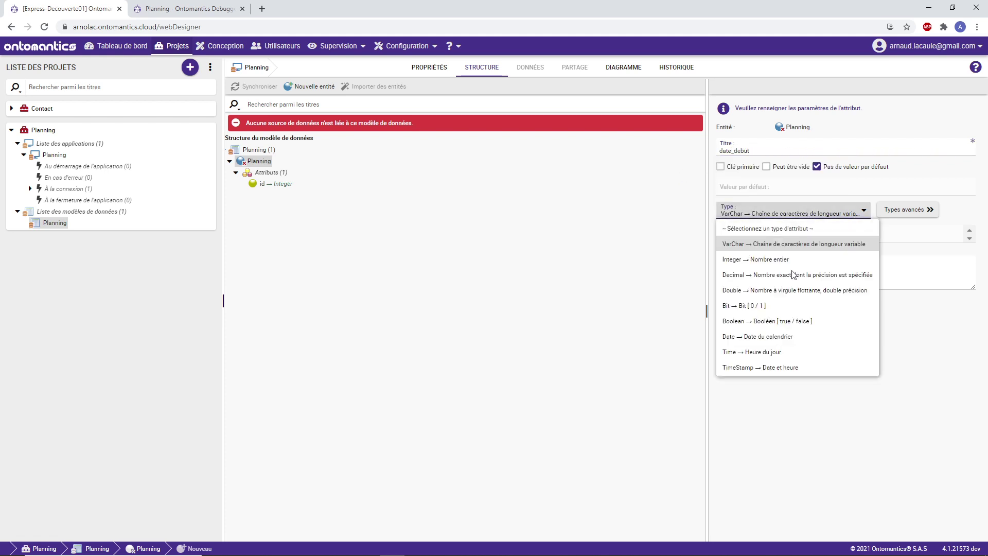
pyautogui.click(768, 366)
pyautogui.click(812, 304)
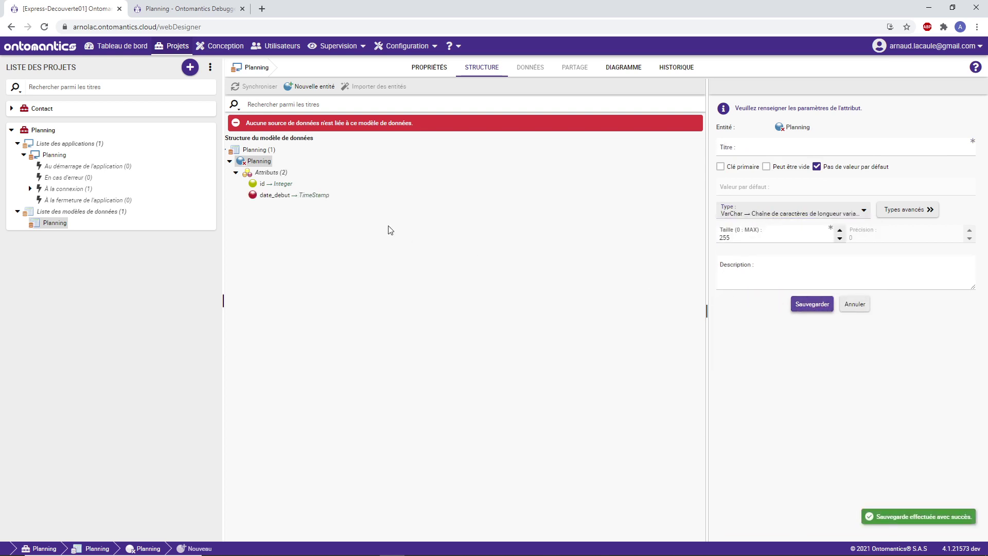
# Step: Add a date_fin attribute of type TimeStamp to the Planning entity and save it
pyautogui.rightClick(257, 161)
pyautogui.click(289, 170)
pyautogui.click(730, 150)
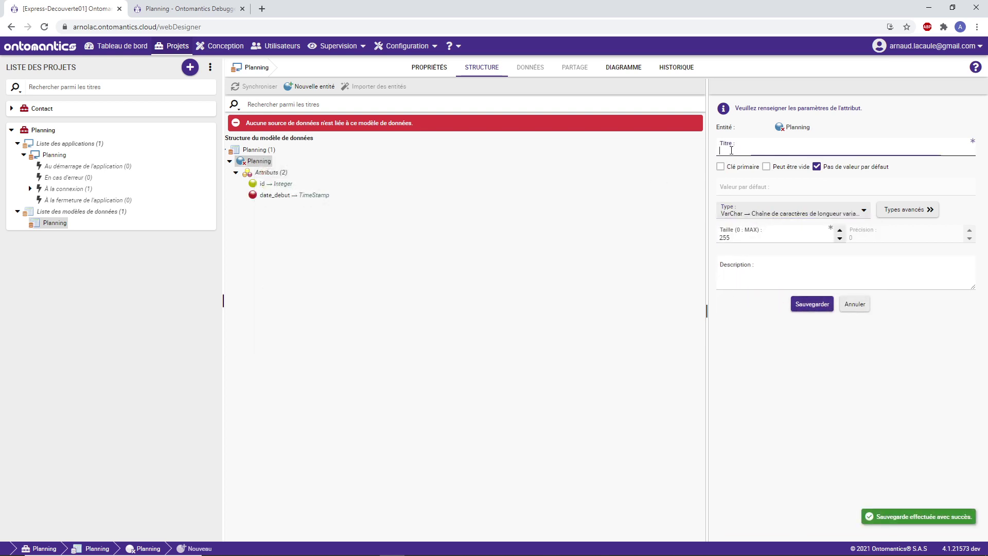
pyautogui.write('date_fin')
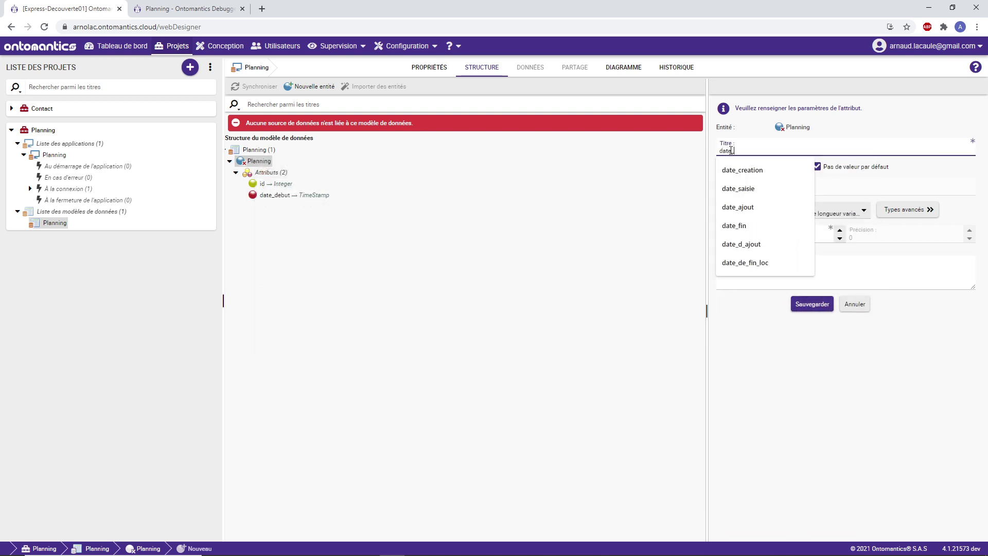
pyautogui.click(772, 212)
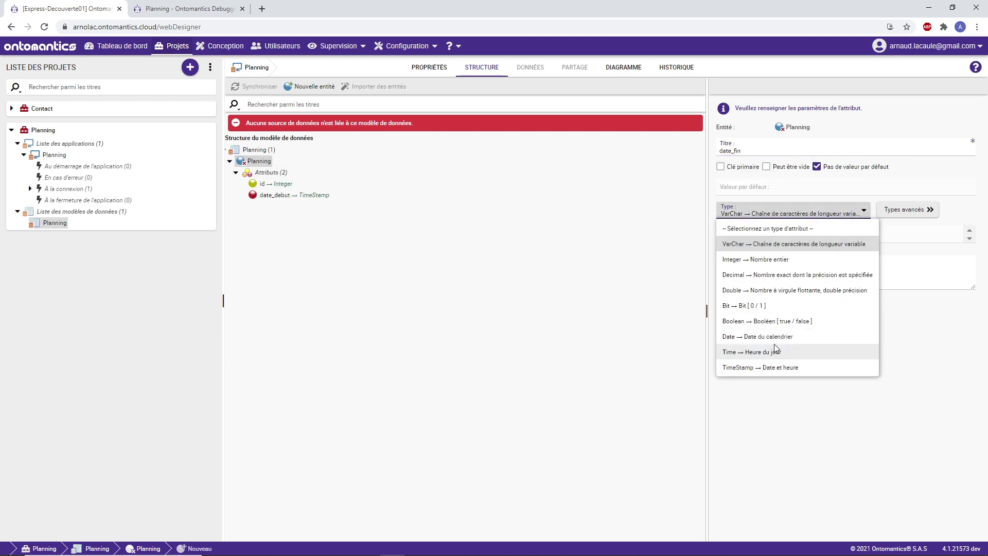
pyautogui.click(746, 368)
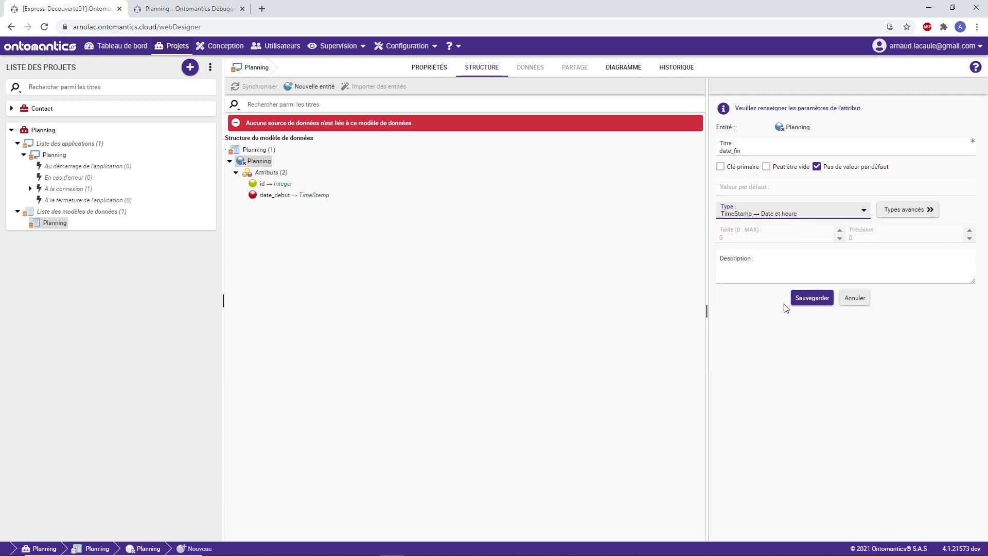
pyautogui.click(811, 304)
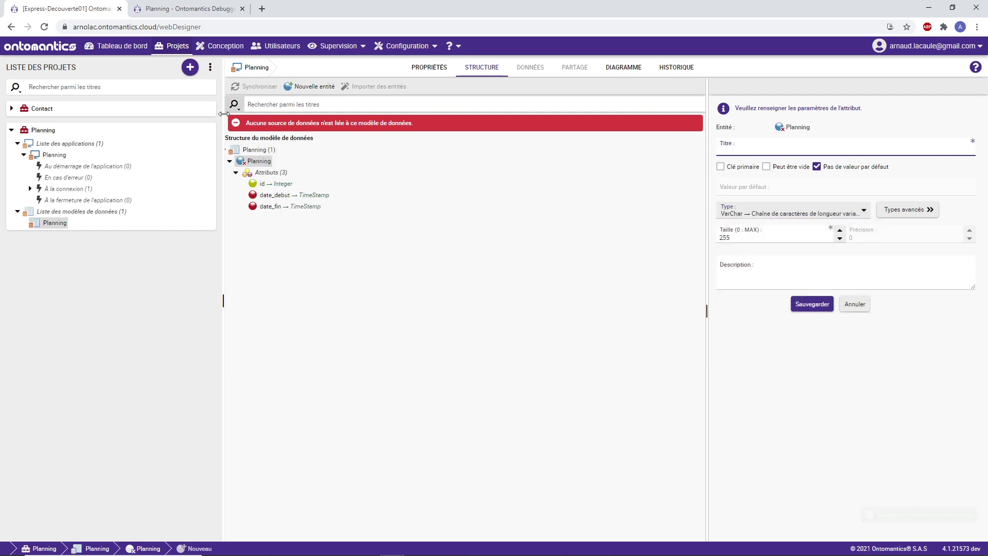
# Step: Insert a Planning visualisation control into the main content area of the application's Charte screen
pyautogui.click(224, 46)
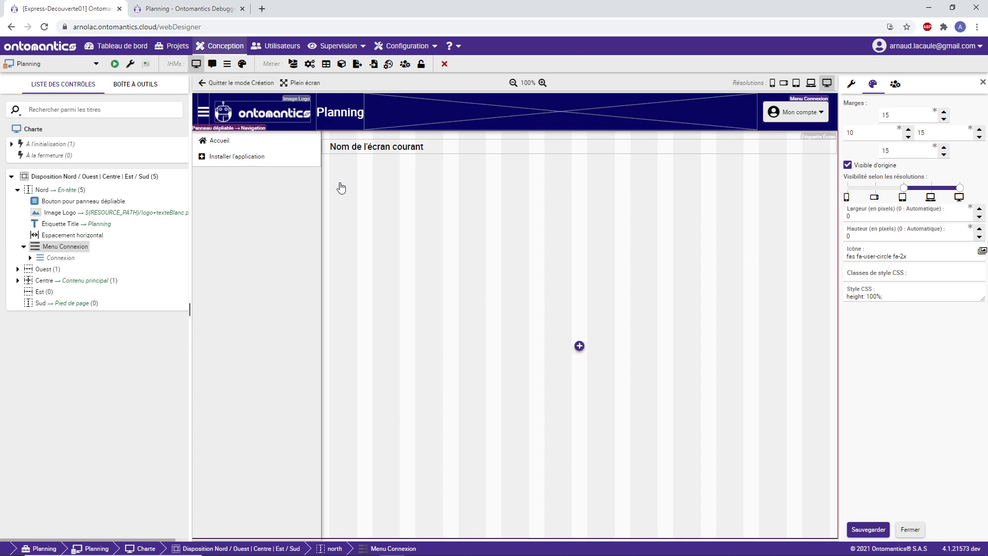
pyautogui.click(579, 346)
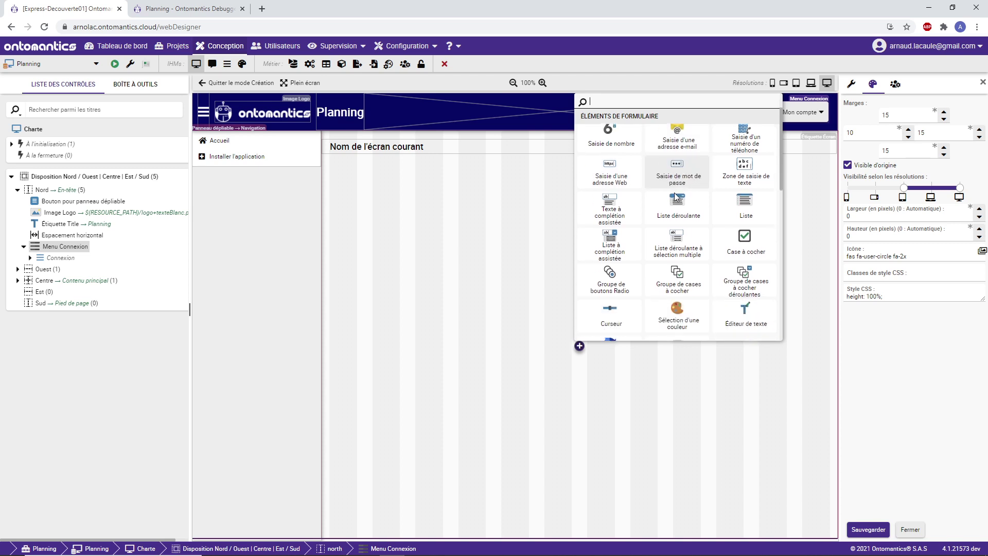
pyautogui.scroll(1, 674, 193)
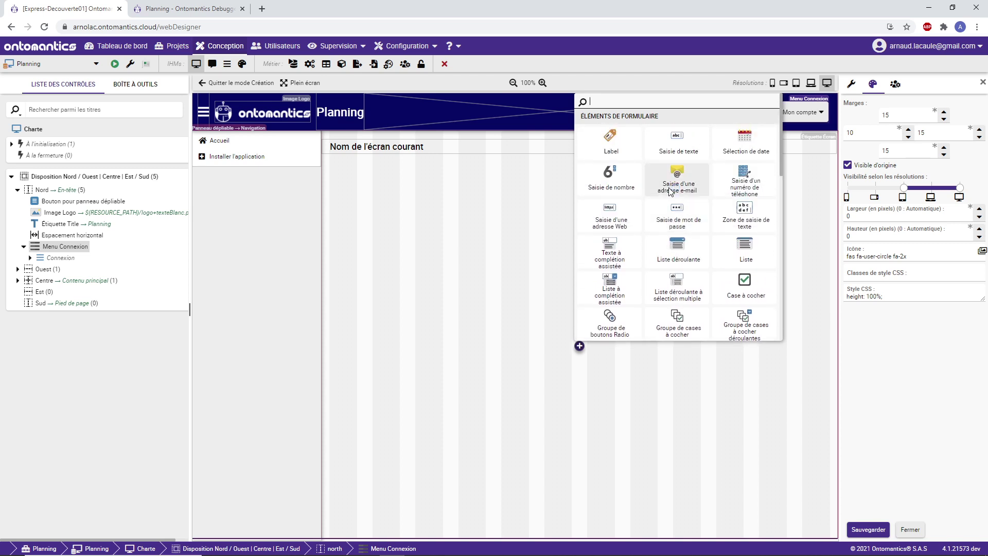
pyautogui.scroll(-5, 674, 205)
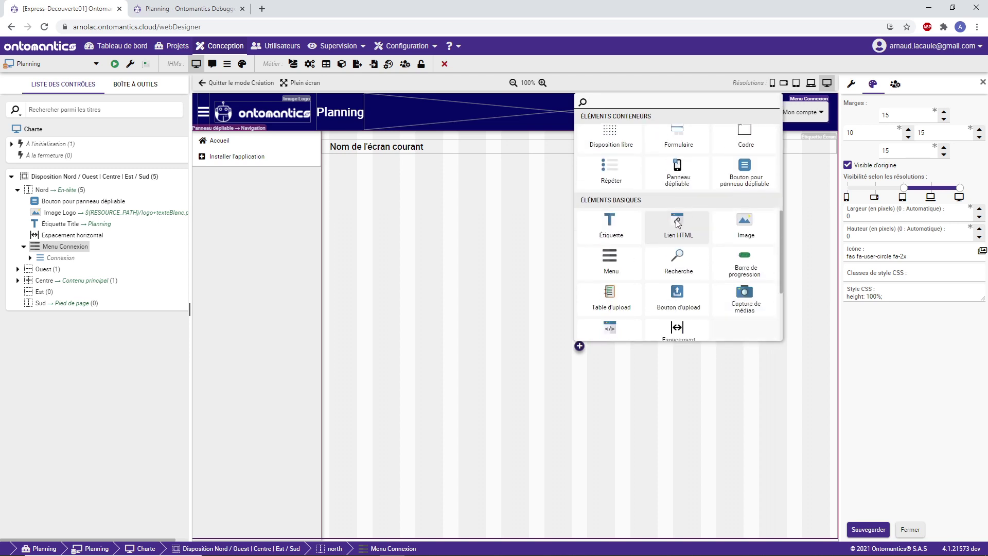
pyautogui.scroll(-3, 677, 222)
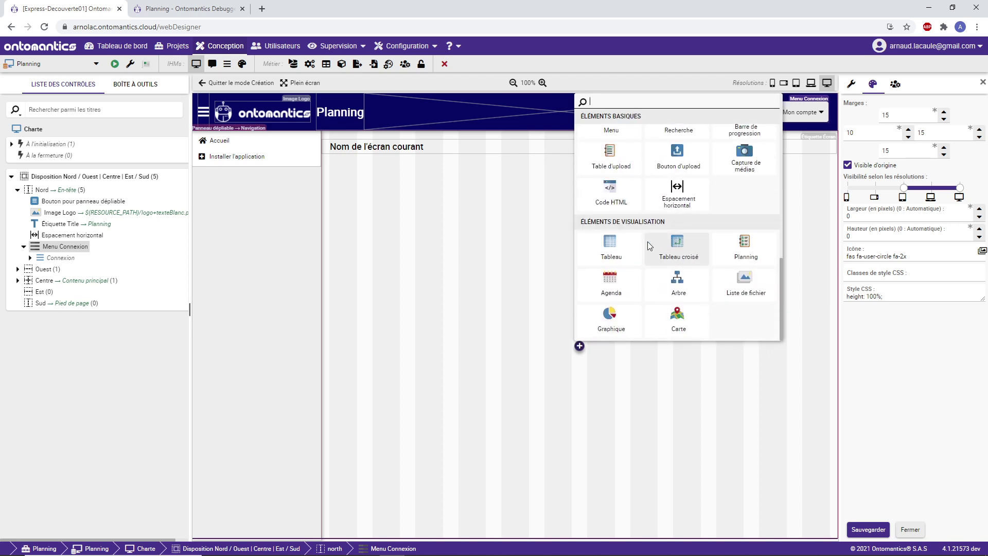
pyautogui.click(756, 251)
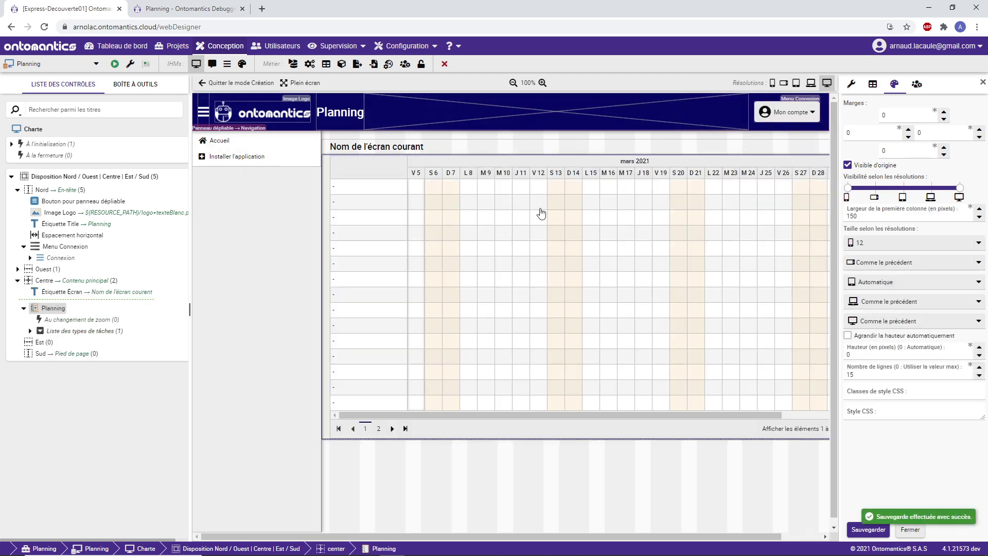
# Step: Open the new dataset form for the Planning control to examine which field functions it requires, and close it without saving
pyautogui.click(867, 91)
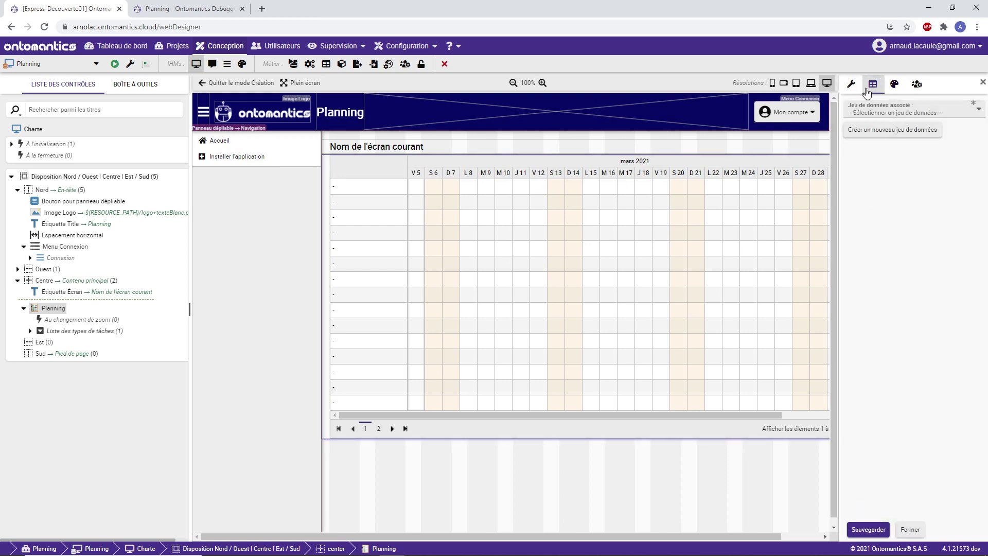
pyautogui.click(881, 137)
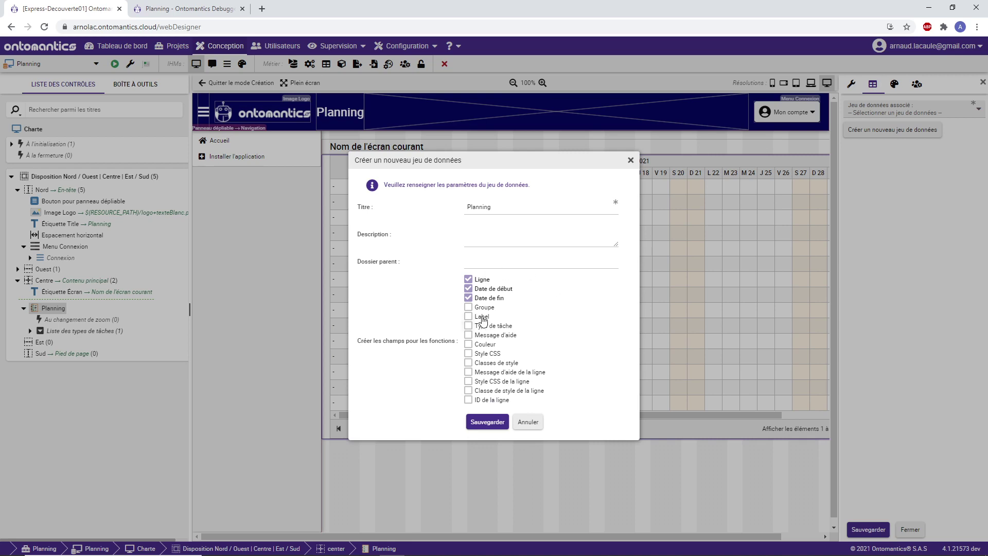
pyautogui.click(525, 421)
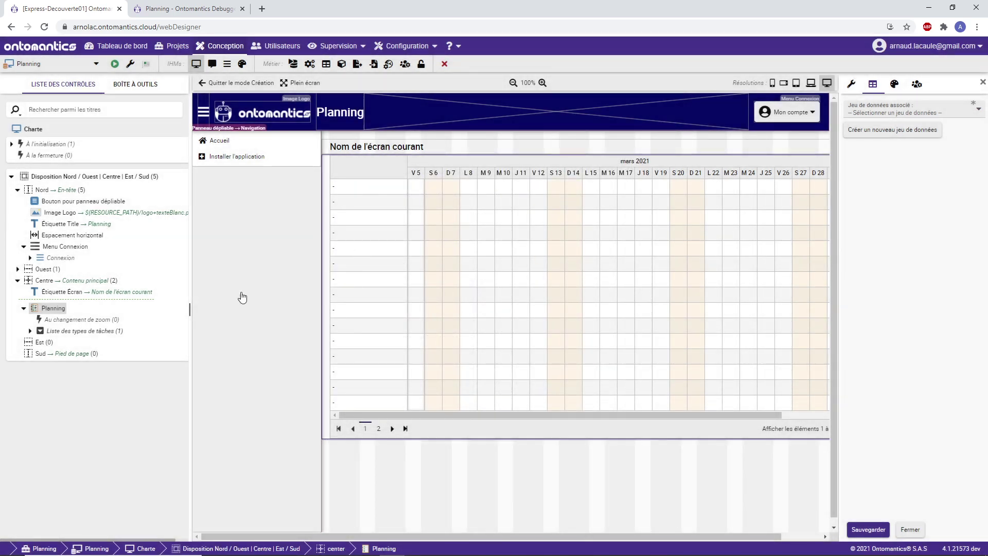
# Step: Delete the Planning control from the main content area of the Charte screen
pyautogui.rightClick(52, 307)
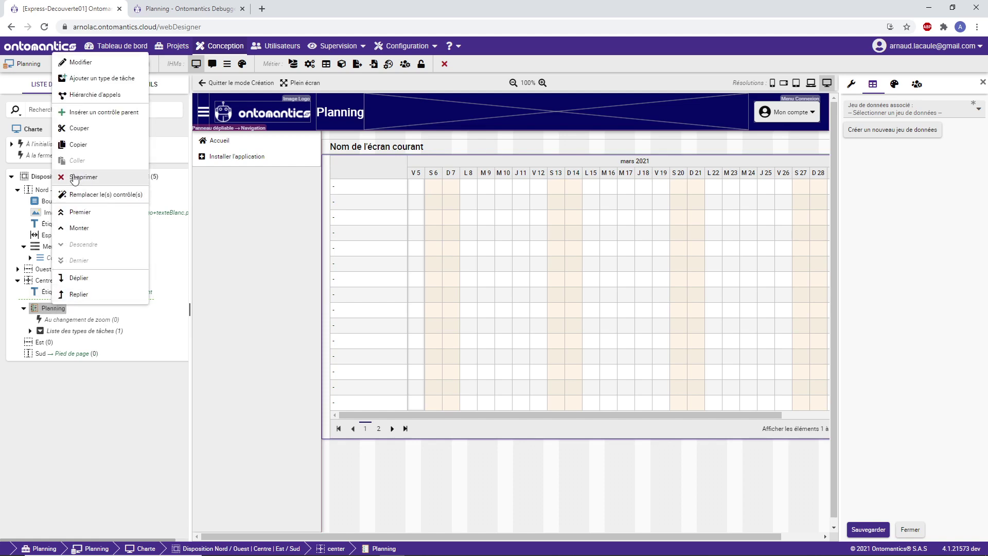
pyautogui.click(463, 226)
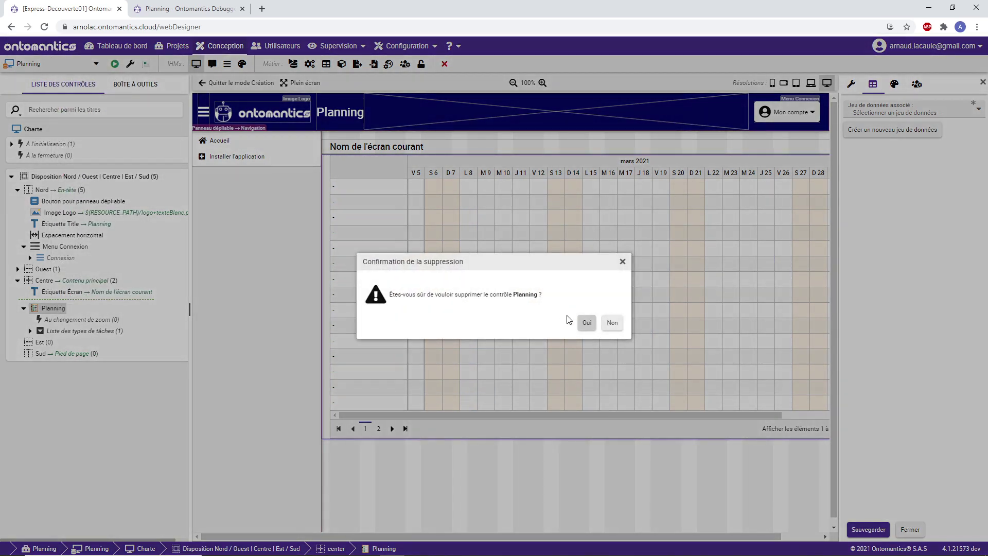
pyautogui.click(585, 319)
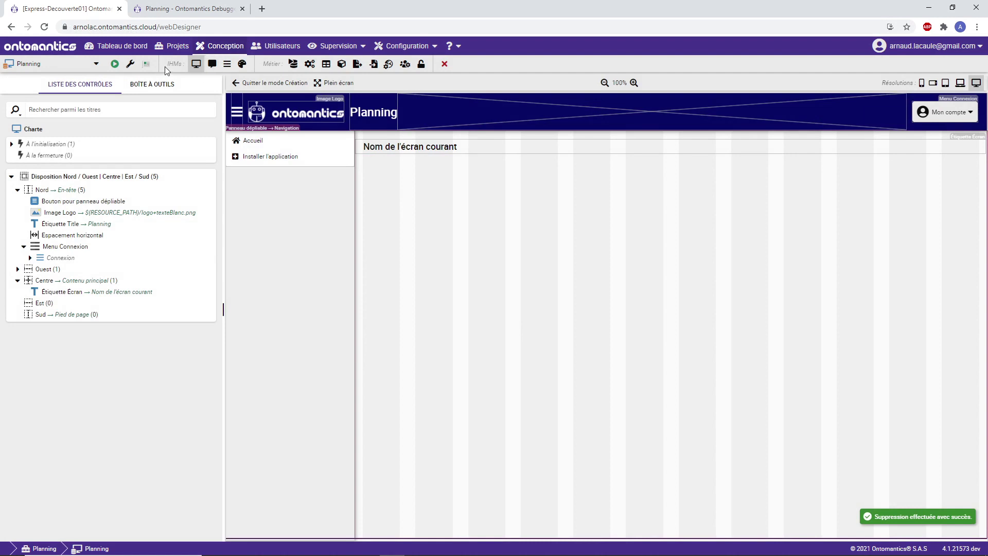
# Step: Return to the Planning data model and add a VarChar attribute titled Ligne, size 255, to the Planning entity
pyautogui.click(172, 46)
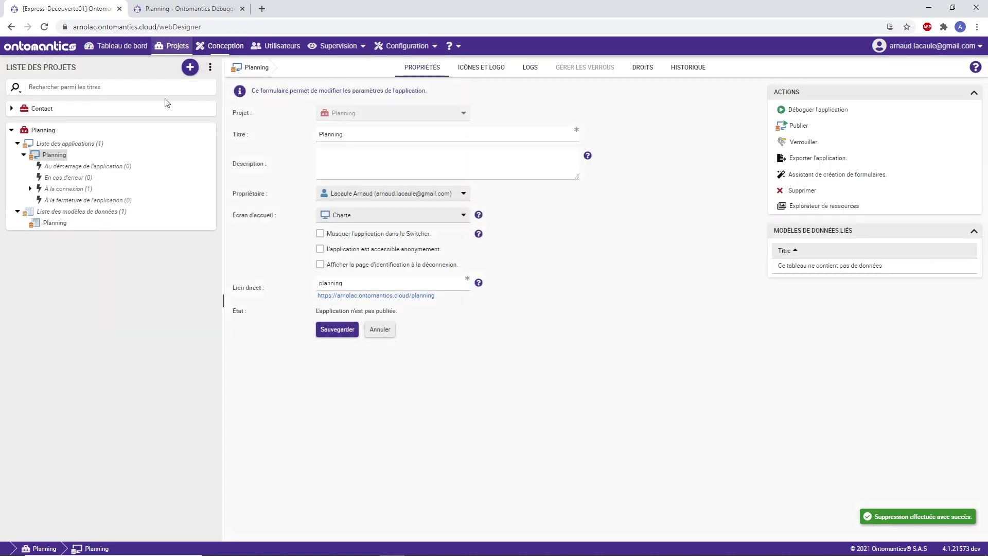
pyautogui.click(52, 223)
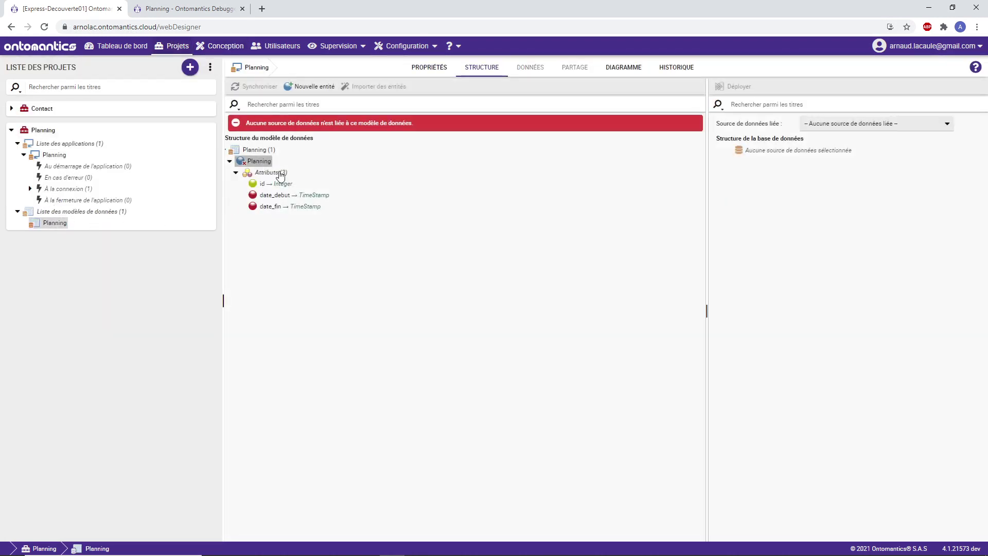
pyautogui.rightClick(258, 164)
pyautogui.click(286, 172)
pyautogui.click(749, 148)
pyautogui.write('Ligne')
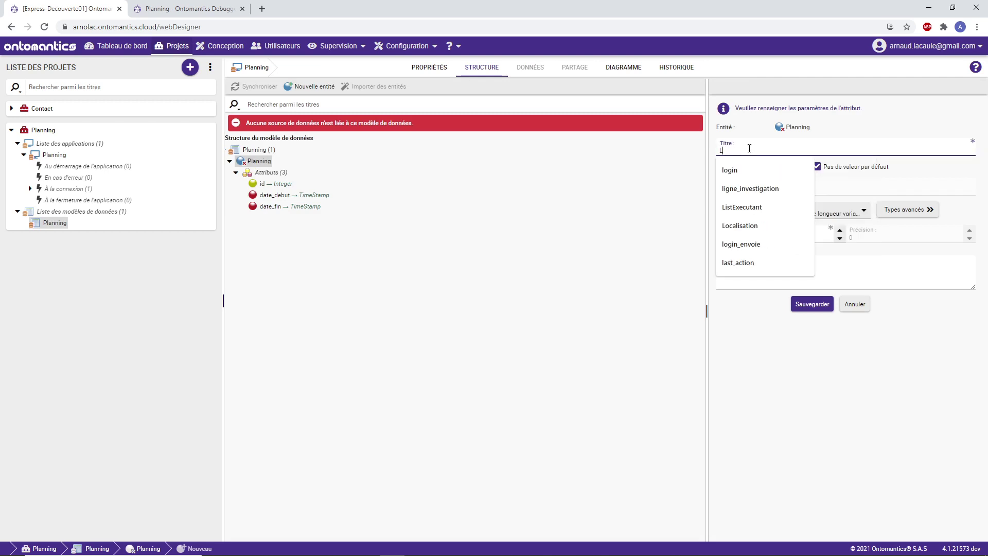
pyautogui.click(811, 304)
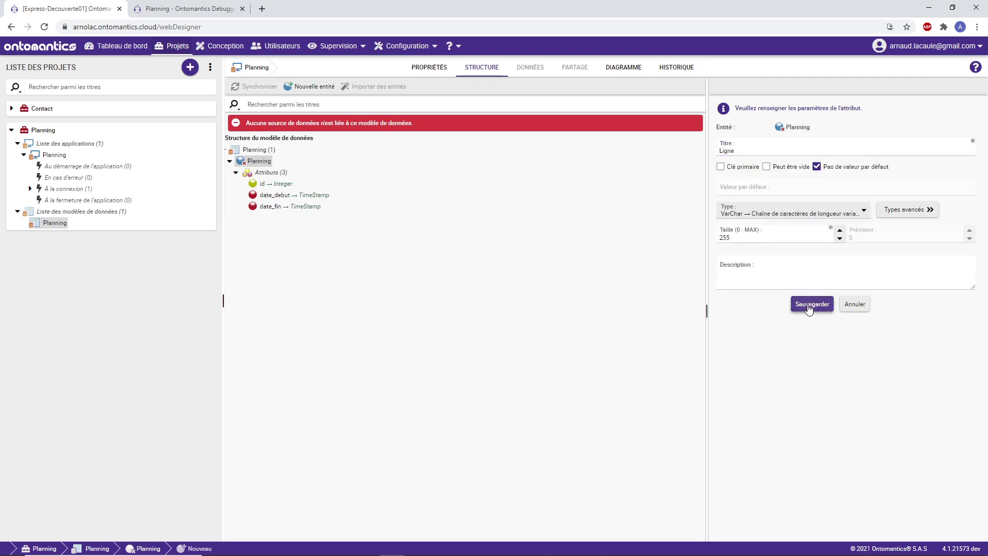
# Step: Add a VarChar attribute titled Label, size 255, to the Planning entity and save it
pyautogui.rightClick(248, 161)
pyautogui.click(286, 170)
pyautogui.click(742, 146)
pyautogui.write('Label')
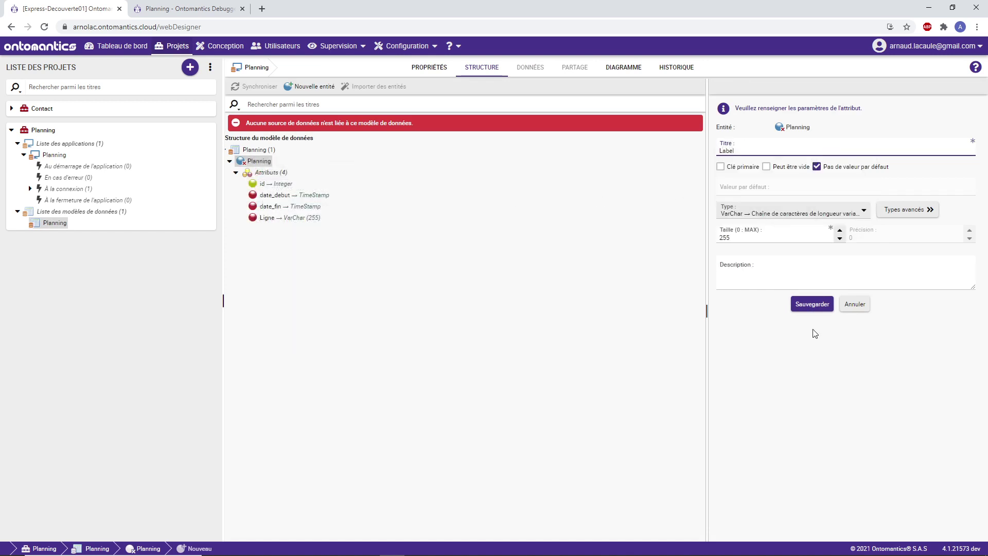
pyautogui.click(820, 305)
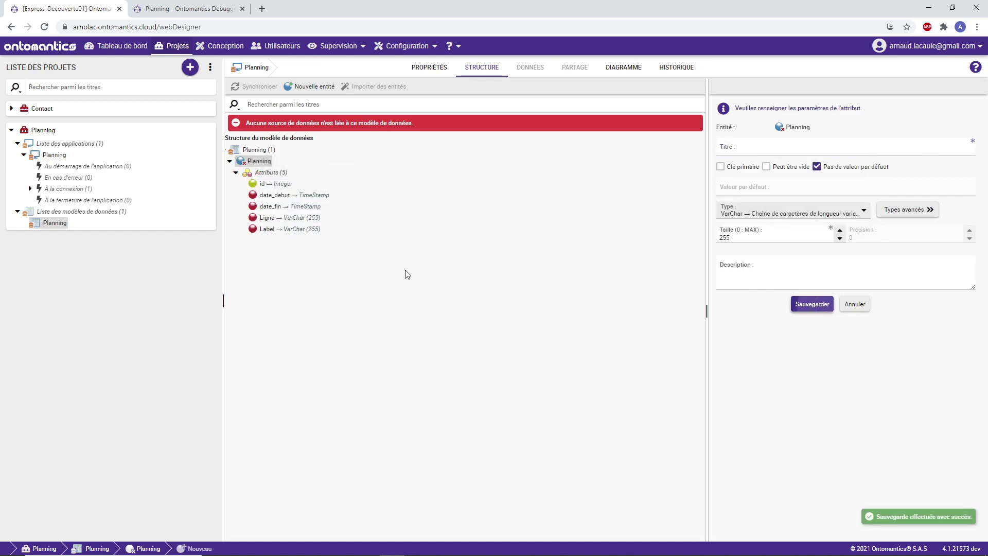
# Step: Add a VarChar attribute titled Type de tache, size 255, to the Planning entity and save it
pyautogui.rightClick(251, 161)
pyautogui.click(294, 174)
pyautogui.click(749, 151)
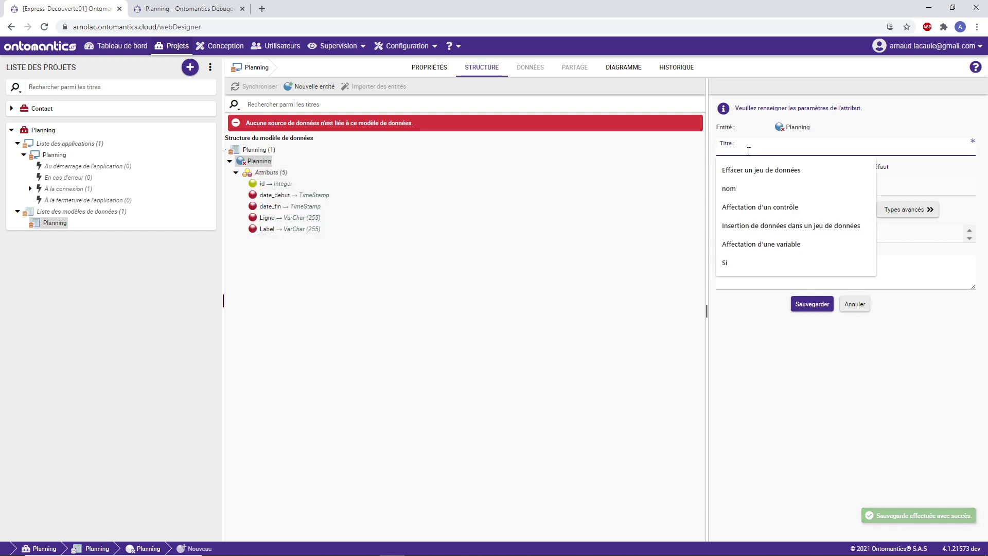
pyautogui.write('Type de tache')
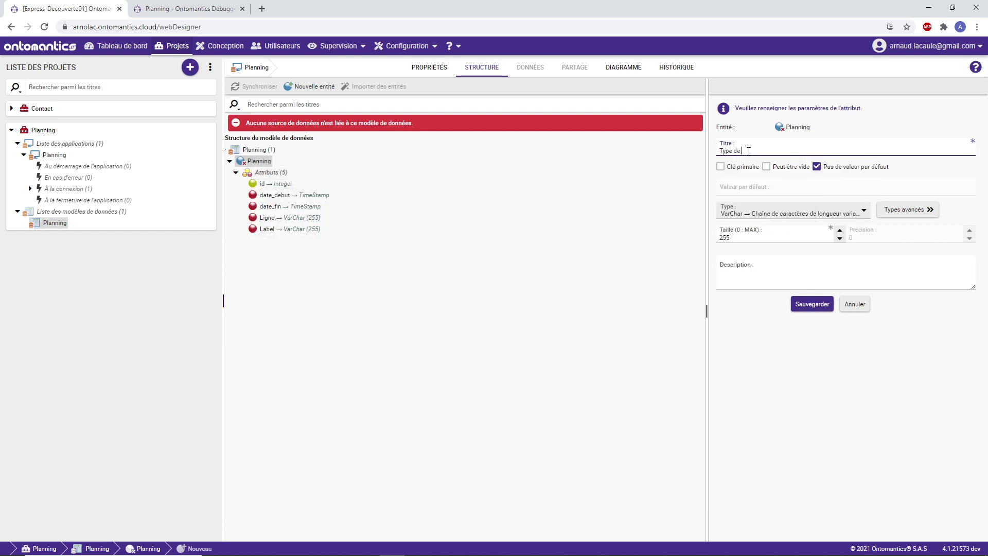
pyautogui.click(814, 304)
pyautogui.click(813, 304)
# Step: Link the Planning data model to the Base applicative planing data source and deploy it to the database
pyautogui.click(258, 161)
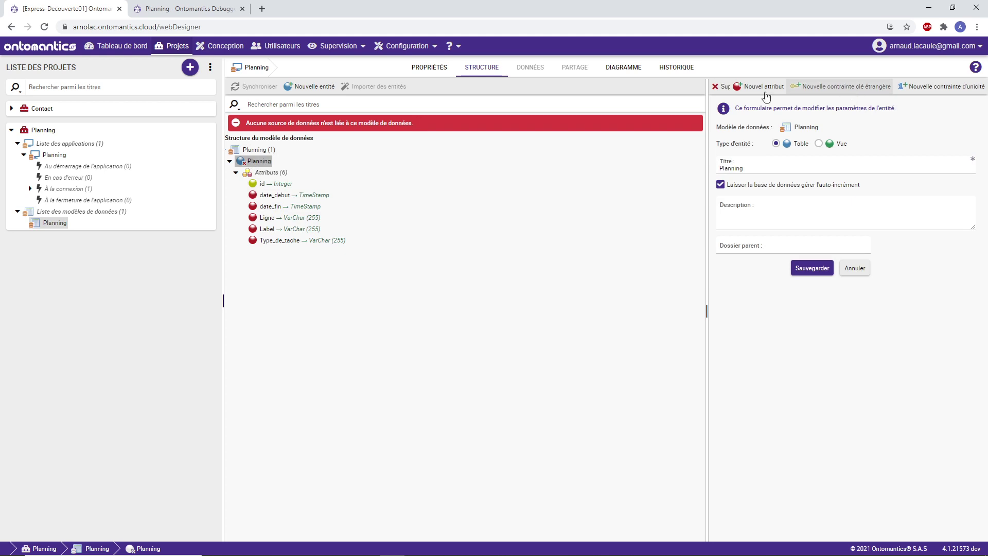
pyautogui.click(257, 150)
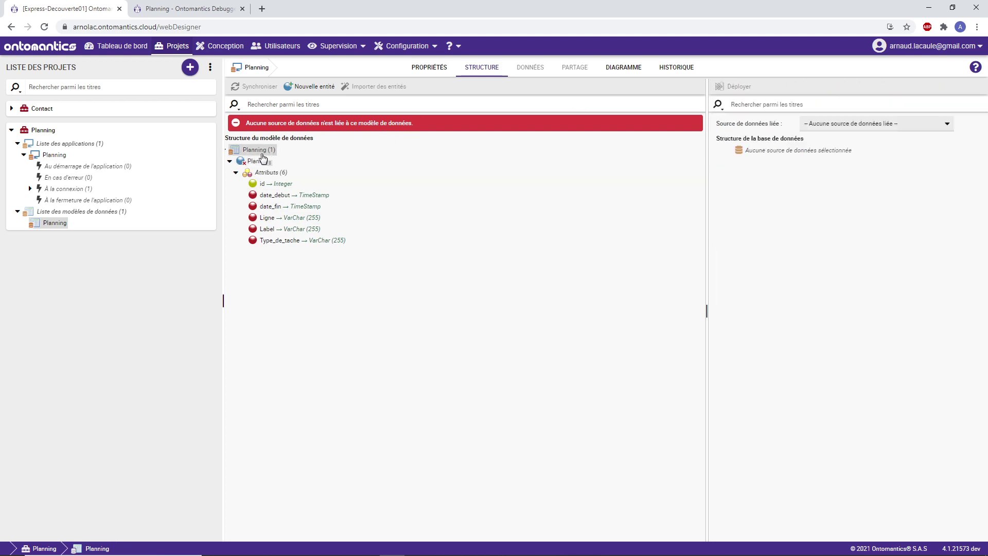
pyautogui.click(877, 132)
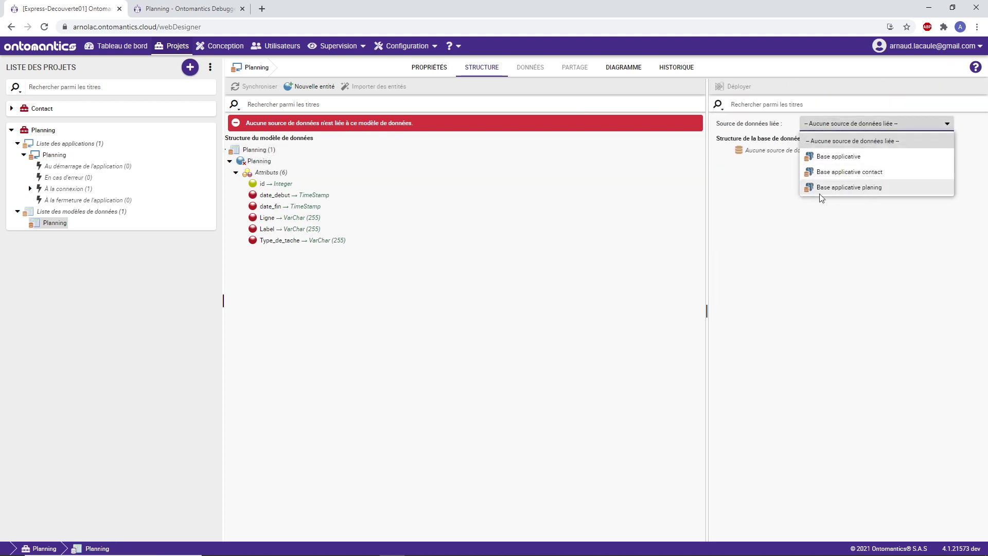
pyautogui.click(872, 190)
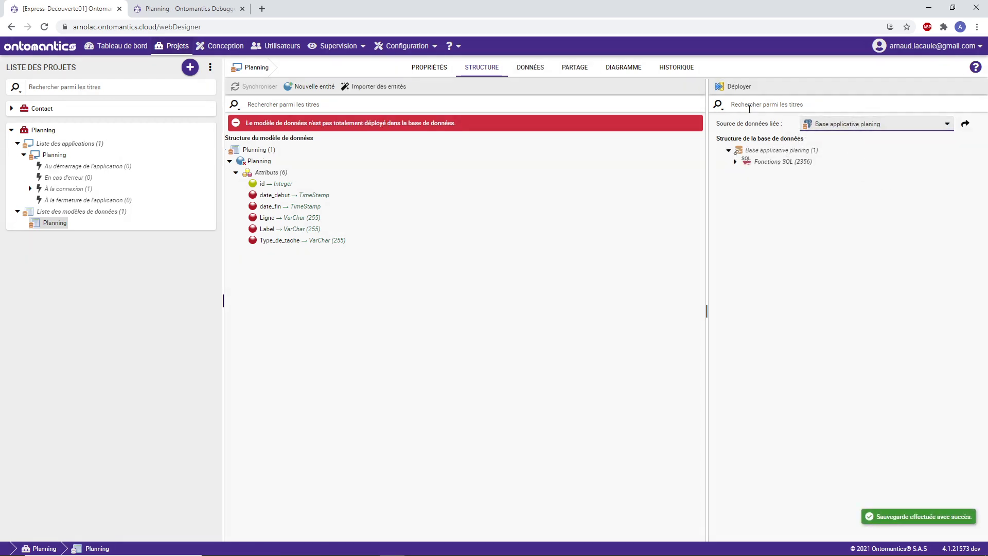
pyautogui.click(739, 87)
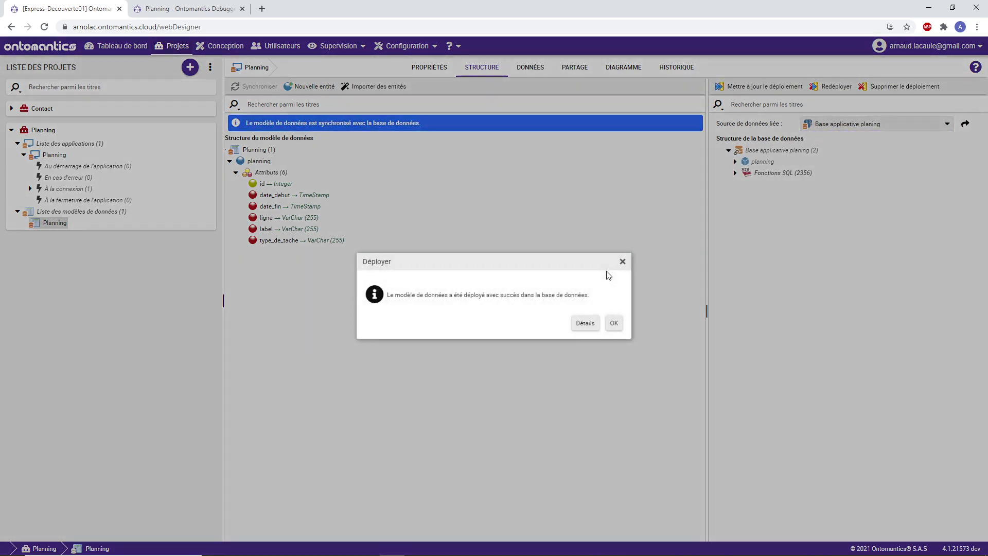
pyautogui.click(614, 323)
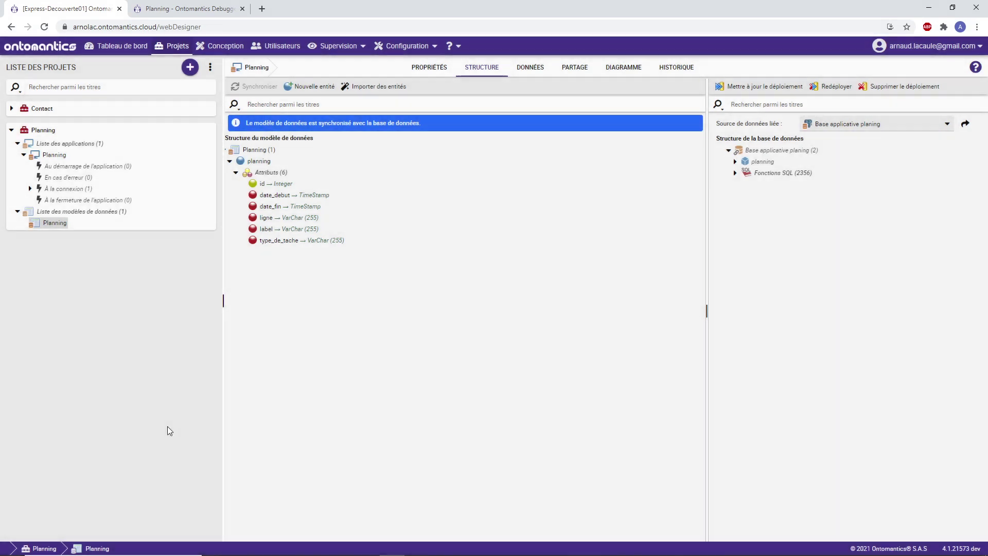
pyautogui.click(230, 161)
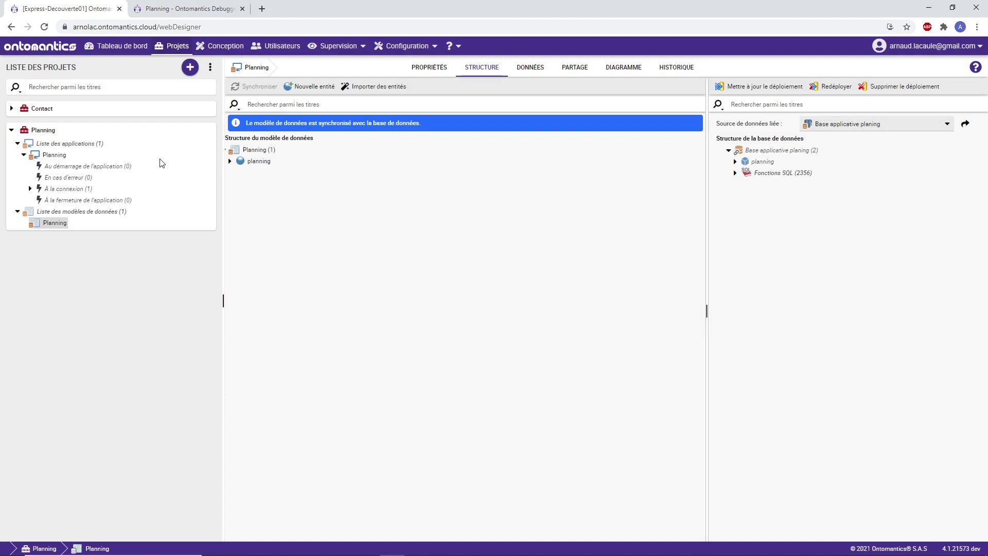
# Step: Start the form creation assistant in the Conception area from the Planning data model, generating both Tableau and Formulaires for the planning entity
pyautogui.click(221, 46)
pyautogui.click(268, 82)
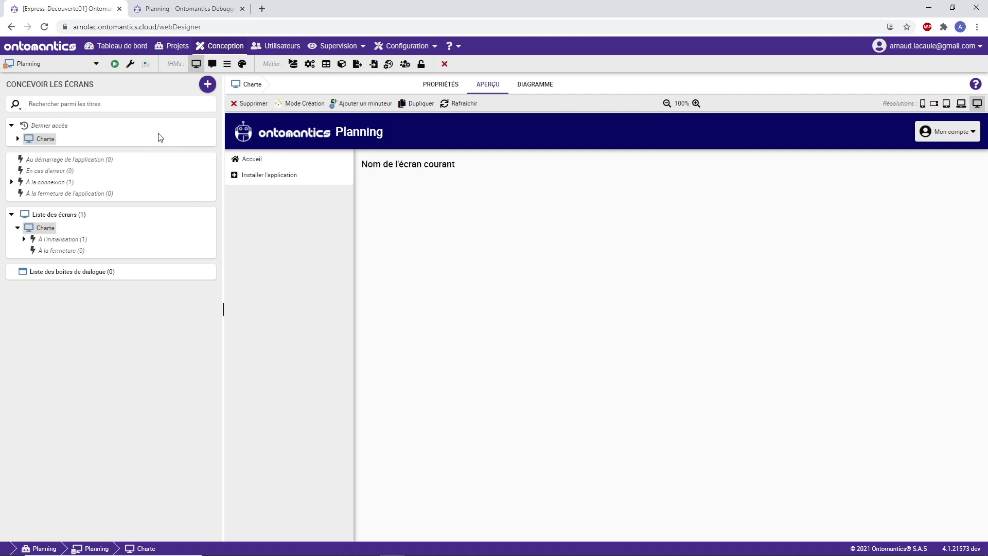
pyautogui.click(160, 126)
pyautogui.click(207, 84)
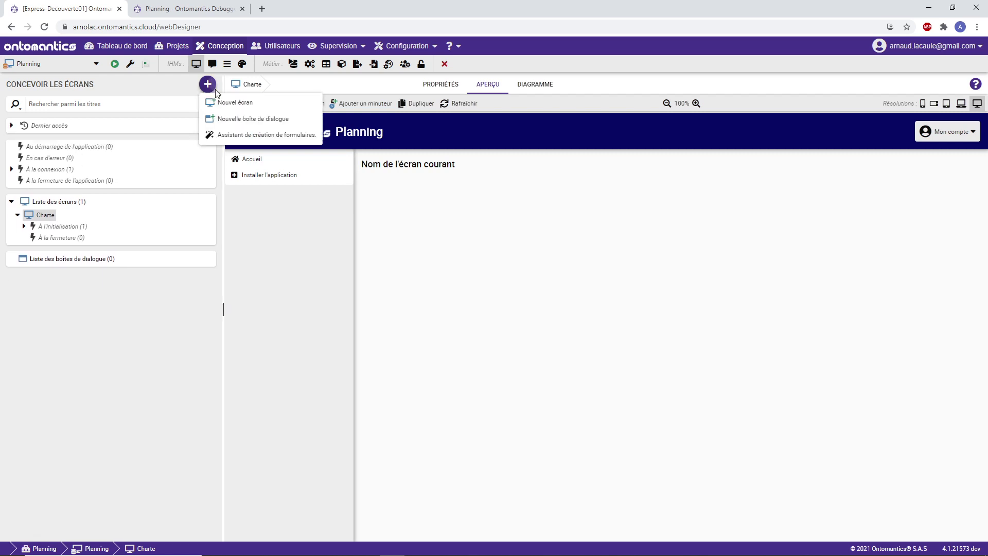
pyautogui.click(262, 135)
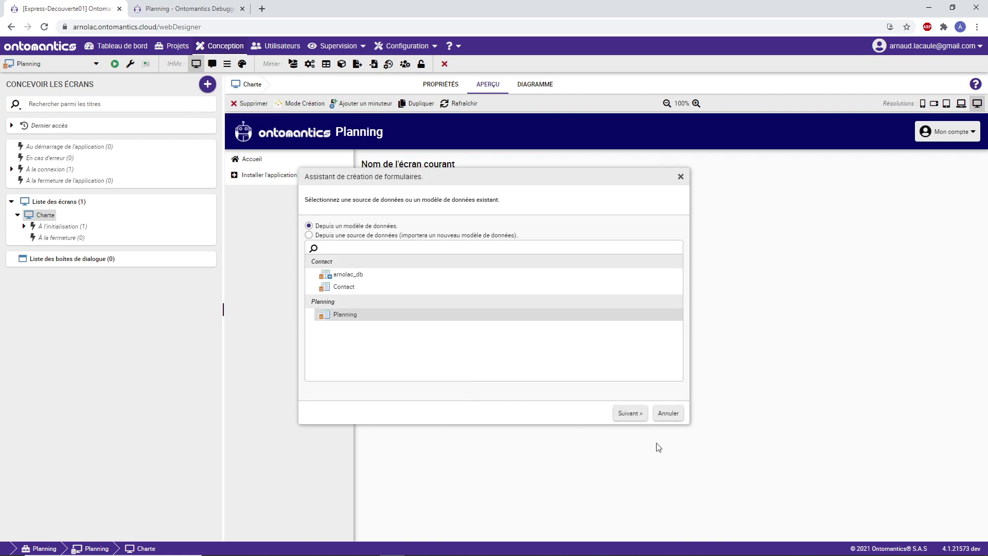
pyautogui.click(630, 415)
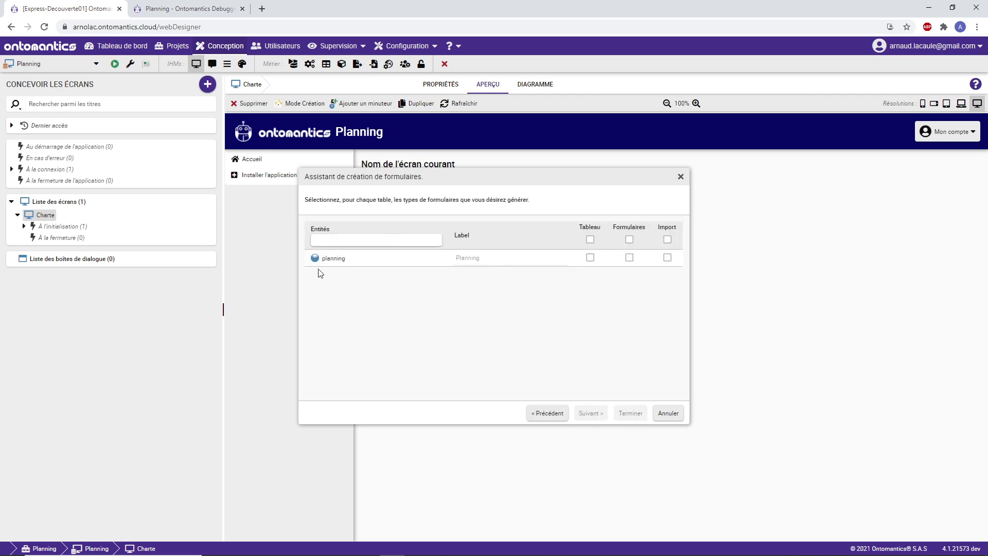
pyautogui.click(590, 257)
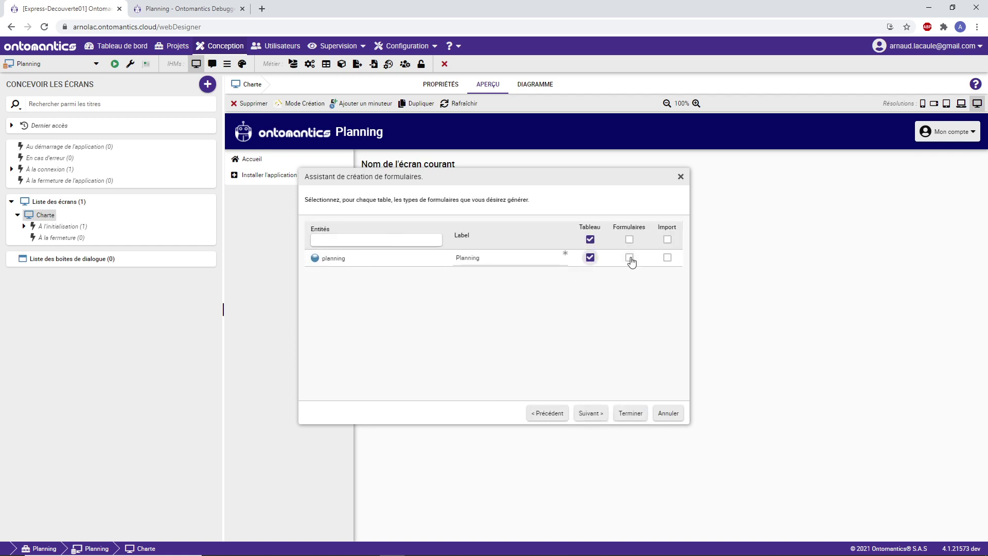
pyautogui.click(629, 258)
pyautogui.click(590, 413)
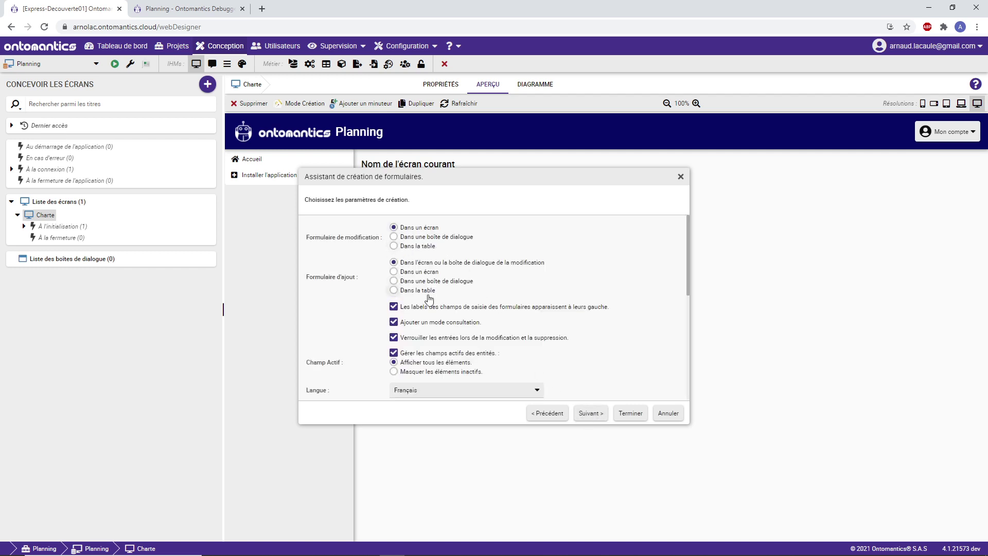
# Step: Put the modification form in a dialog box and disable left-hand labels, consultation mode, entry locking and active-field management
pyautogui.click(392, 238)
pyautogui.click(395, 307)
pyautogui.scroll(-1, 394, 295)
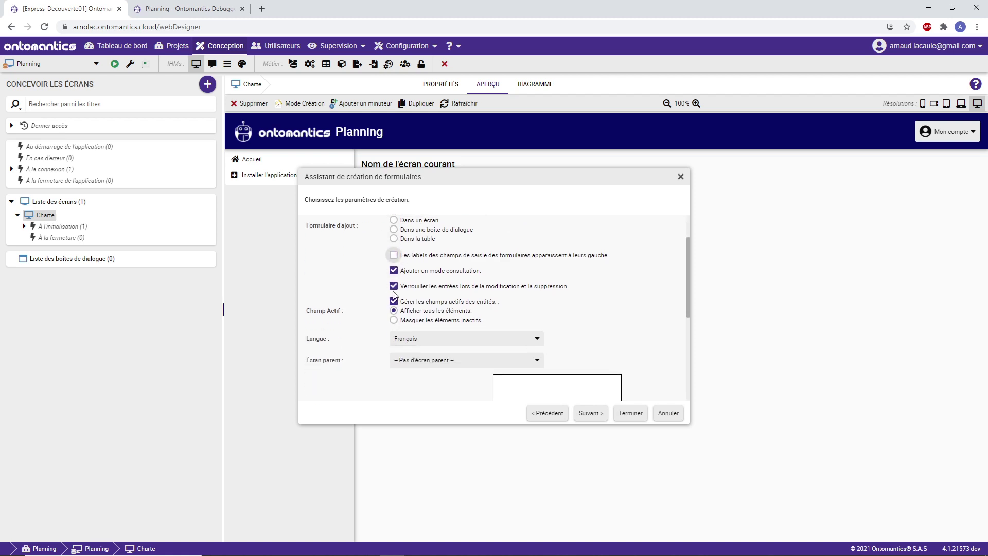
pyautogui.click(393, 270)
pyautogui.click(393, 286)
pyautogui.click(393, 302)
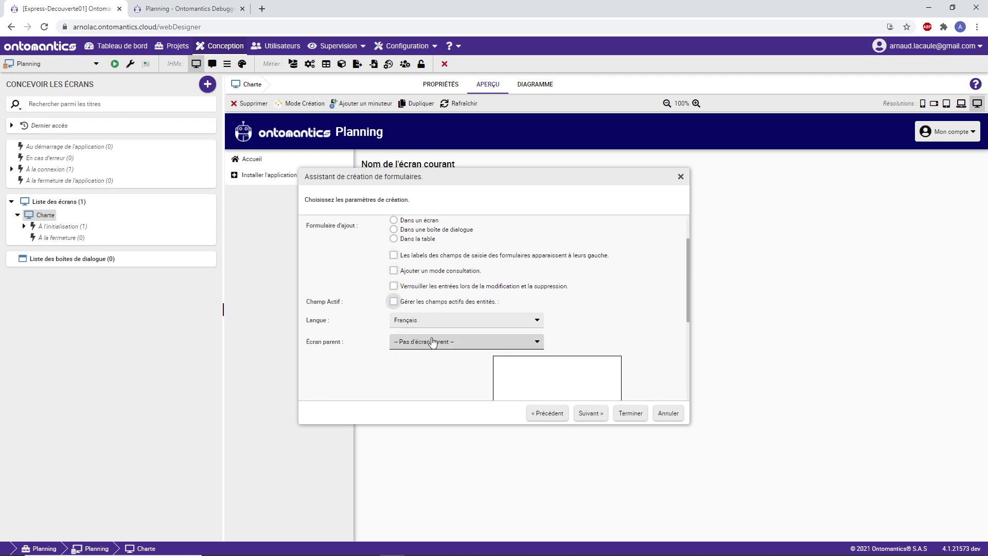
# Step: Set Charte as the parent screen and Navigation as the menu for the new elements, then proceed to the field selection
pyautogui.click(430, 338)
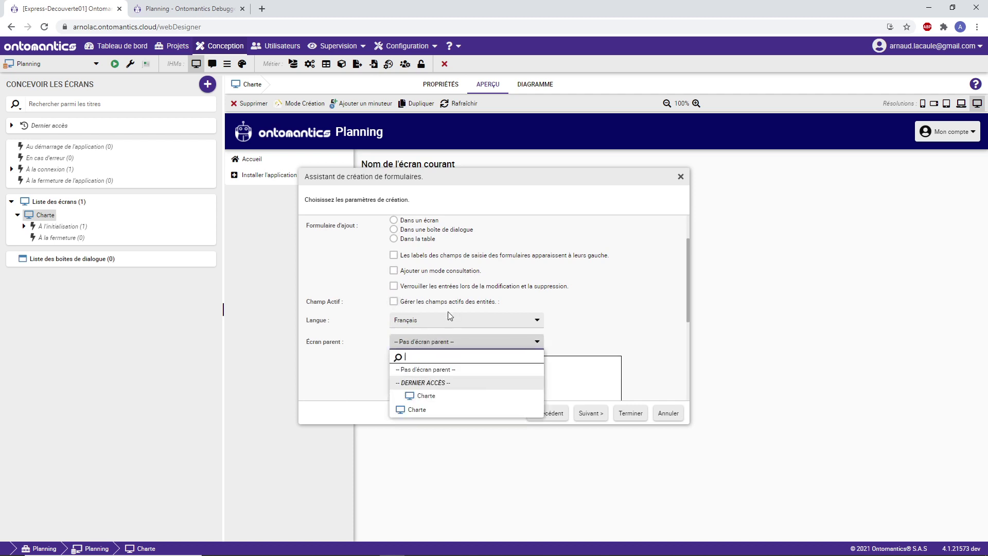
pyautogui.click(432, 405)
pyautogui.scroll(-2, 634, 295)
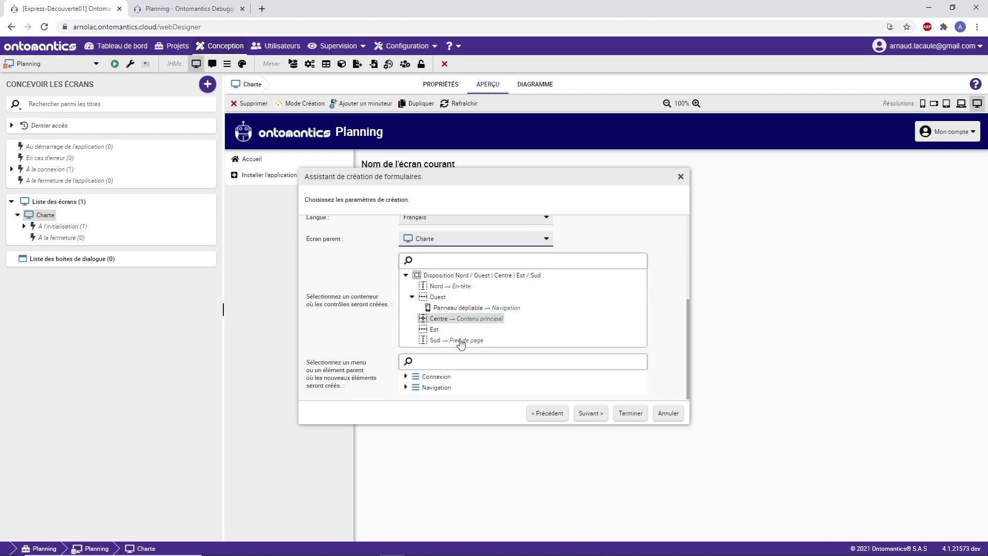
pyautogui.click(438, 389)
pyautogui.click(430, 392)
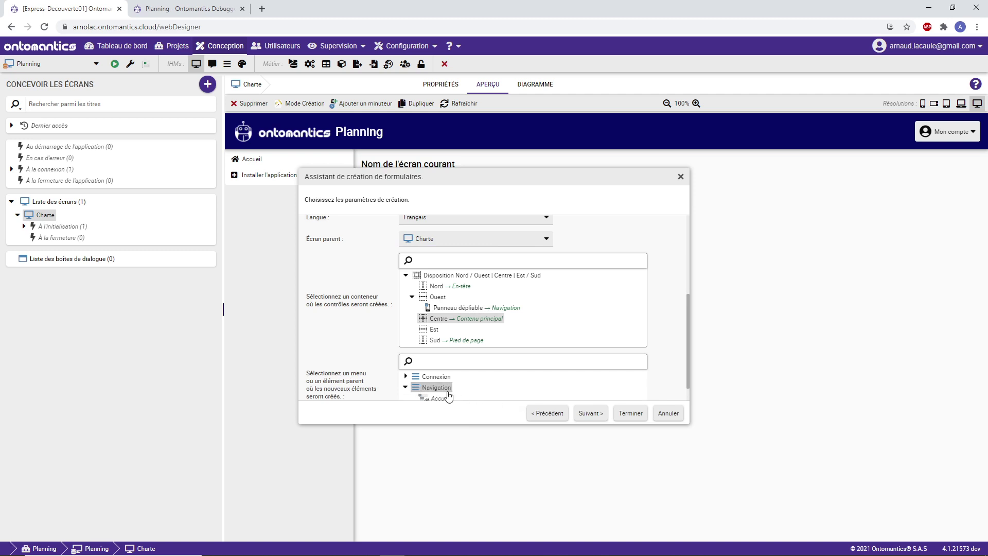
pyautogui.scroll(3, 494, 311)
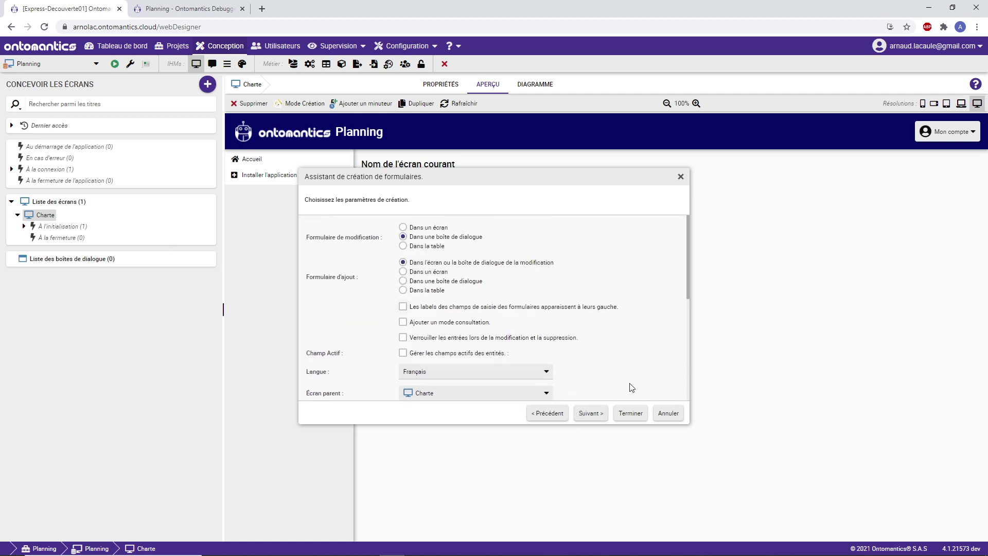
pyautogui.click(586, 416)
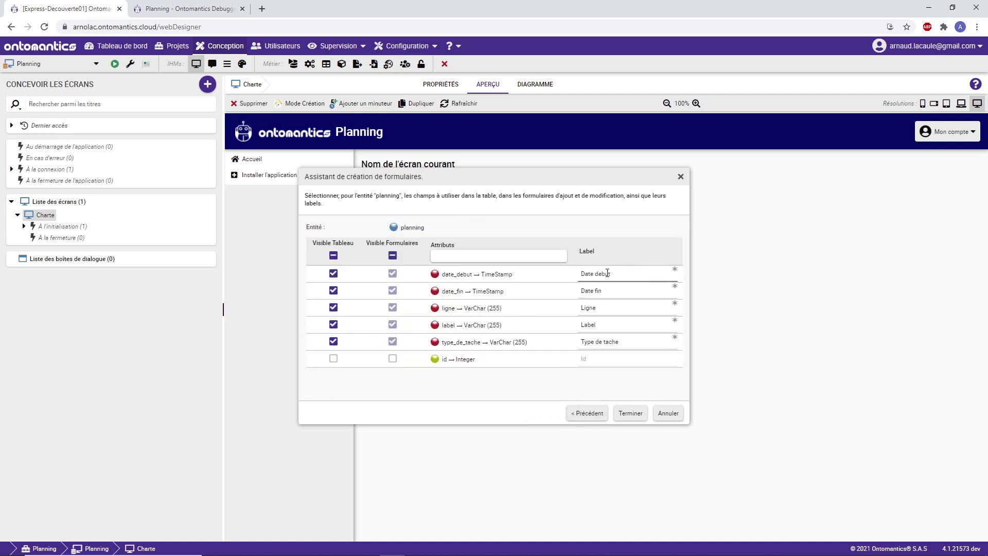
# Step: Relabel the date_debut and date_fin attributes as Date de début and Date de fin
pyautogui.click(607, 273)
pyautogui.press('BackSpace')
pyautogui.write('é')
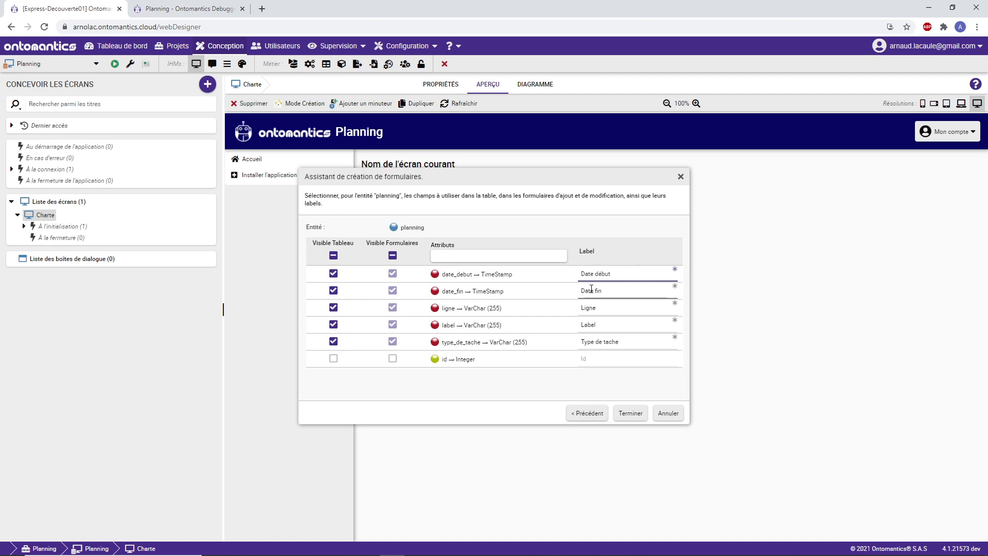
pyautogui.click(609, 290)
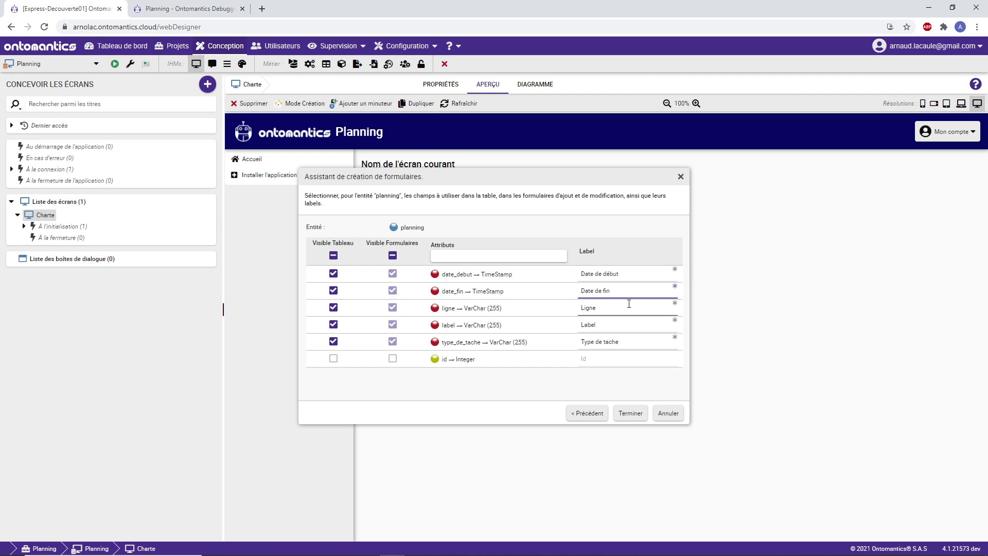
# Step: Exclude type_de_tache from the table's visible columns and generate the forms
pyautogui.rightClick(615, 340)
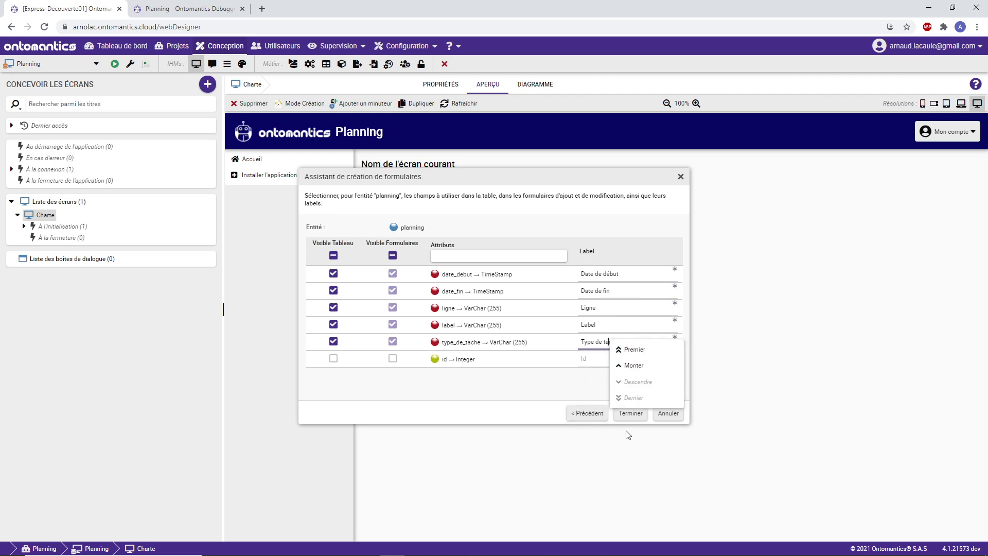
pyautogui.click(608, 341)
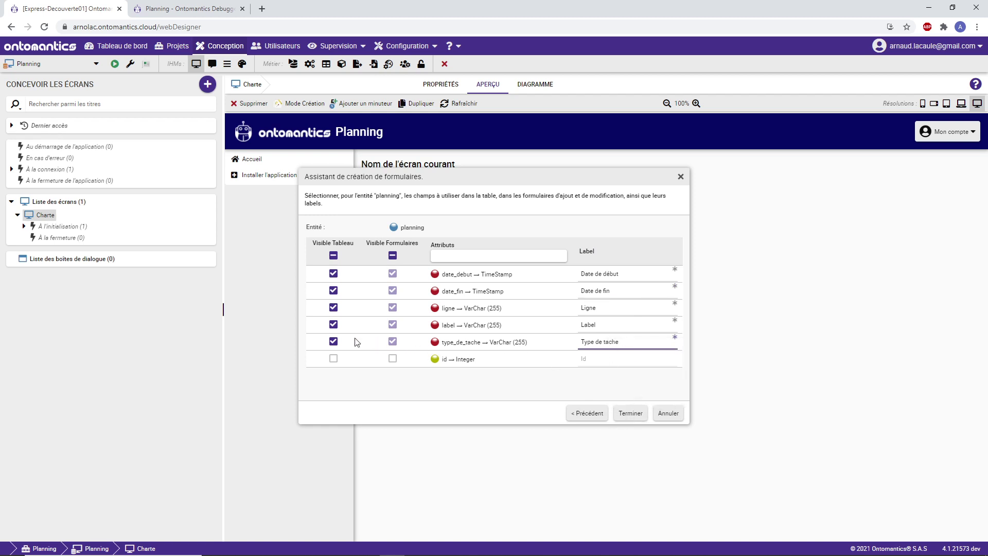
pyautogui.click(333, 341)
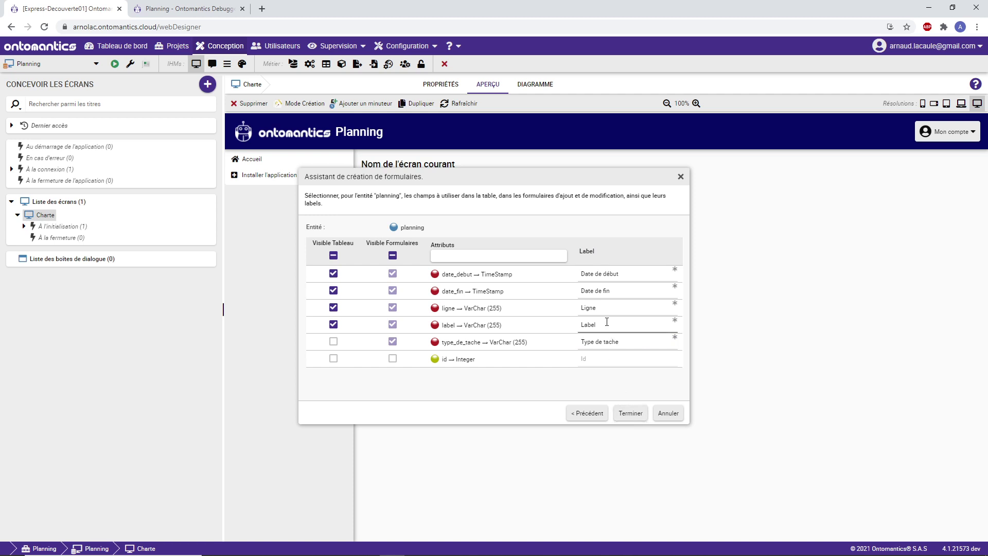
pyautogui.click(633, 415)
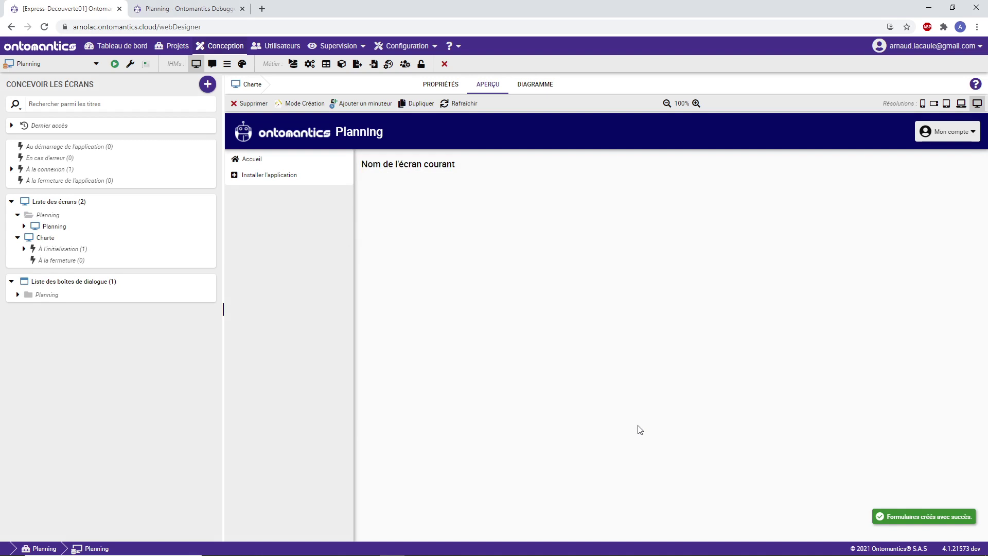
# Step: Open the Form planning dialog box in creation mode and place the Date de fin field beside Date de début on the same row
pyautogui.click(21, 296)
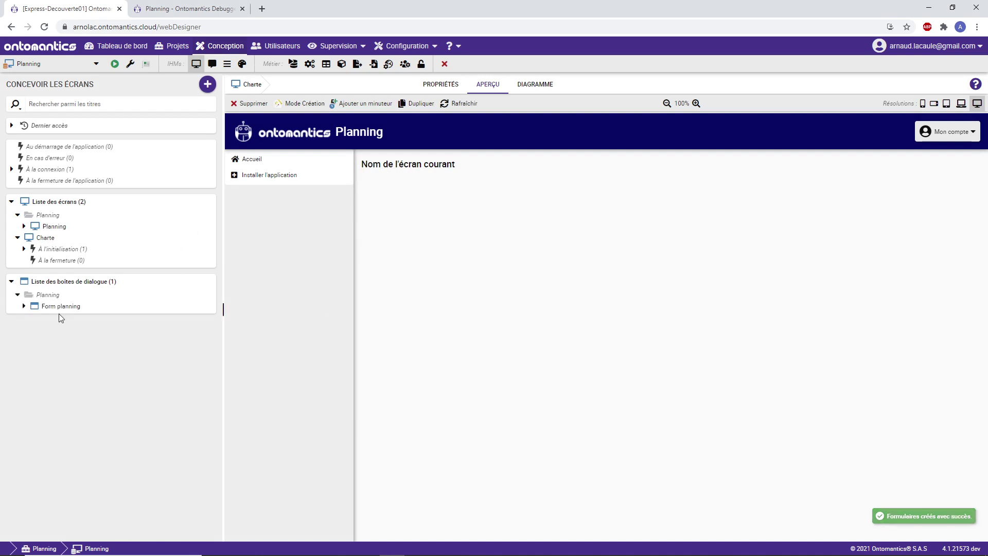
pyautogui.click(62, 307)
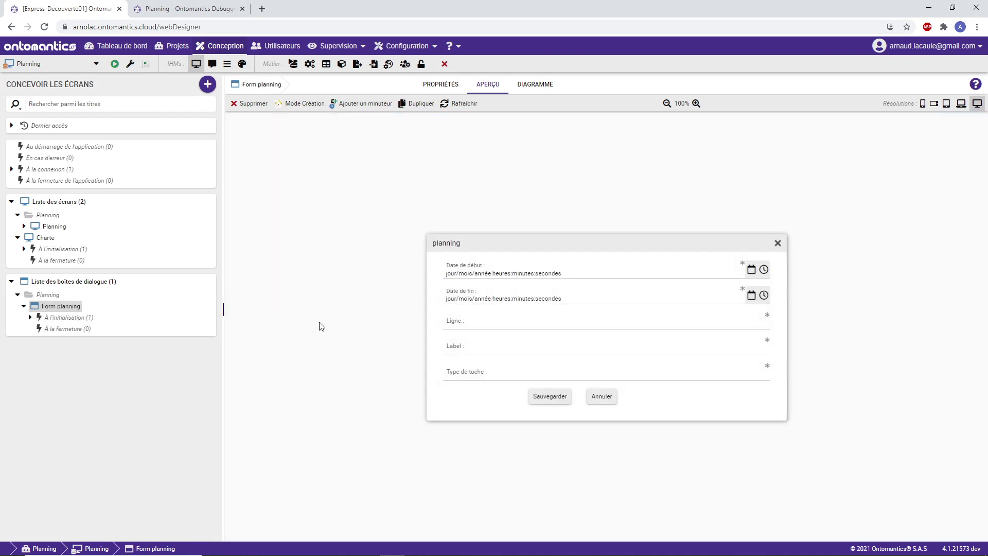
pyautogui.click(301, 104)
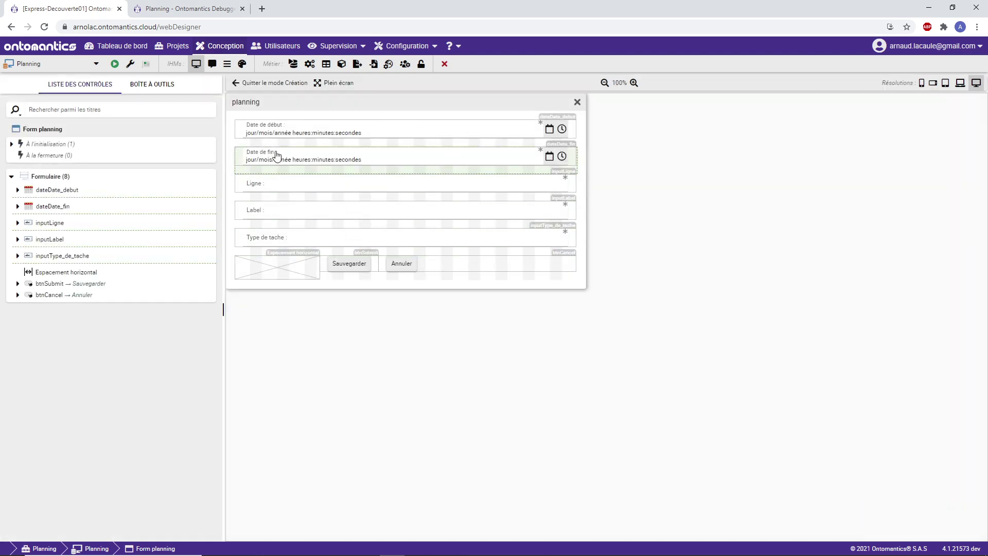
pyautogui.click(267, 83)
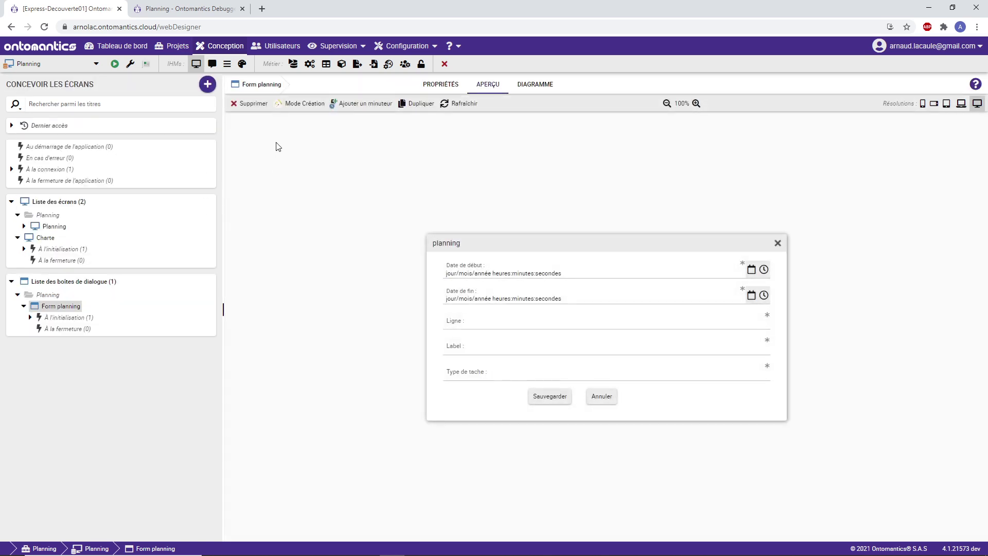
pyautogui.click(300, 104)
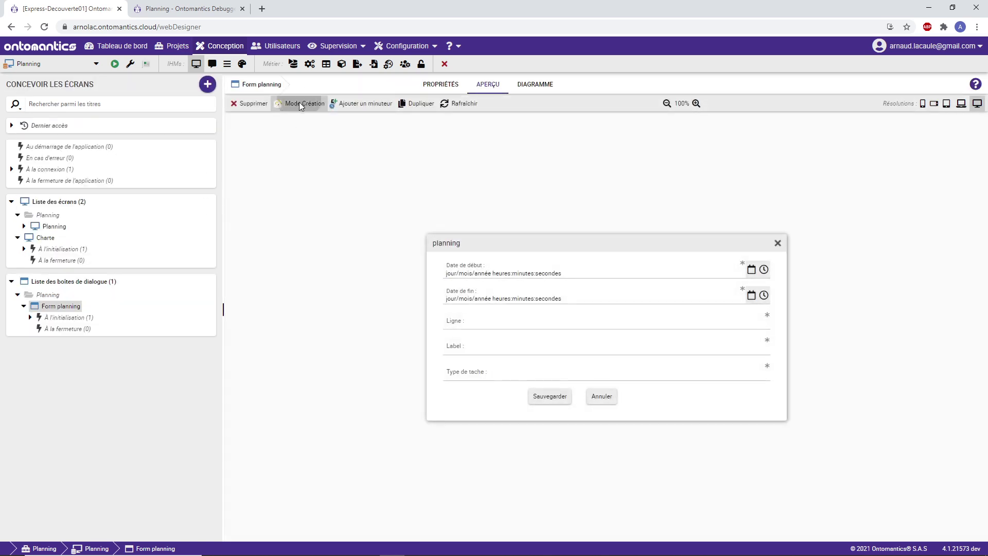
pyautogui.click(348, 163)
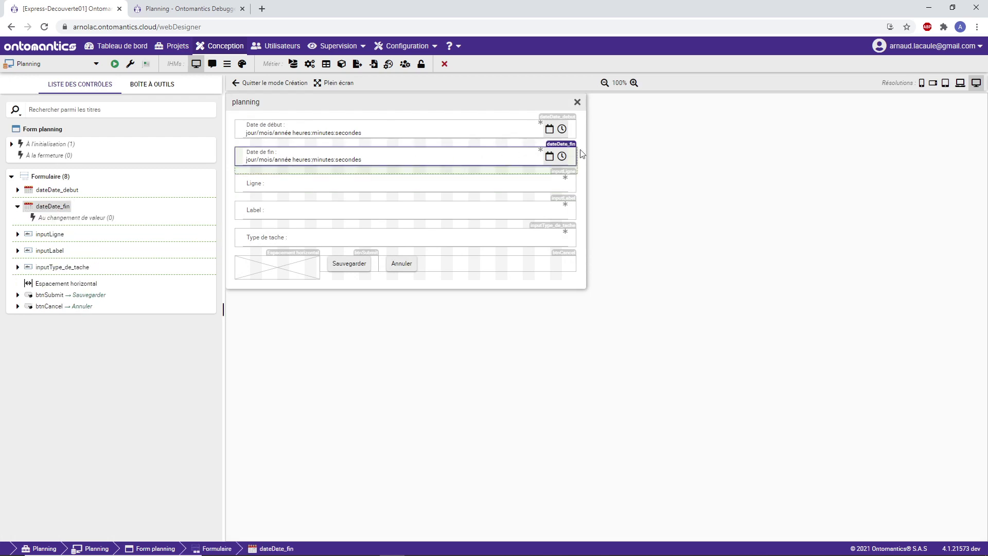
pyautogui.moveTo(581, 154); pyautogui.dragTo(461, 143)
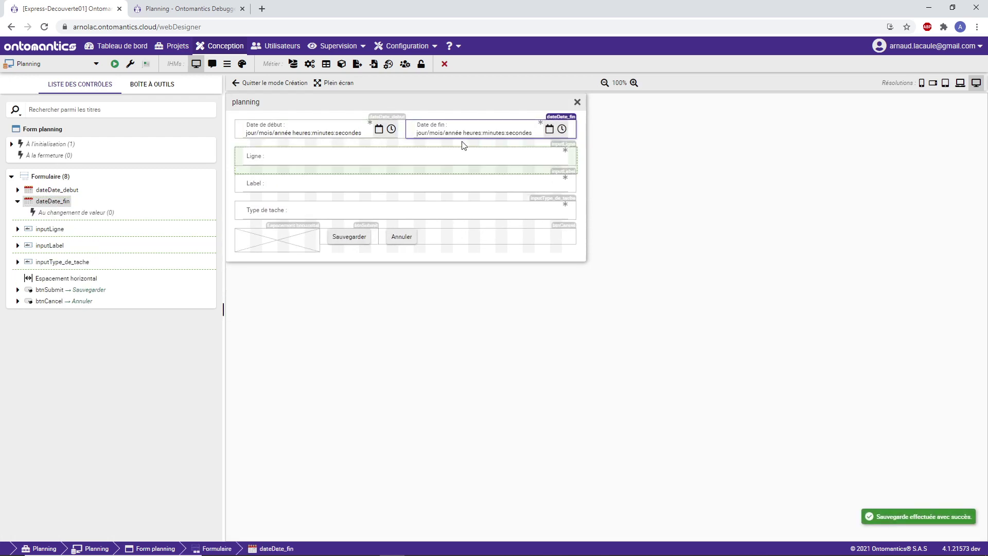
# Step: Set the date format of the Date de fin field to dd/MM/yyyy HH:mm and save it
pyautogui.rightClick(507, 129)
pyautogui.click(520, 135)
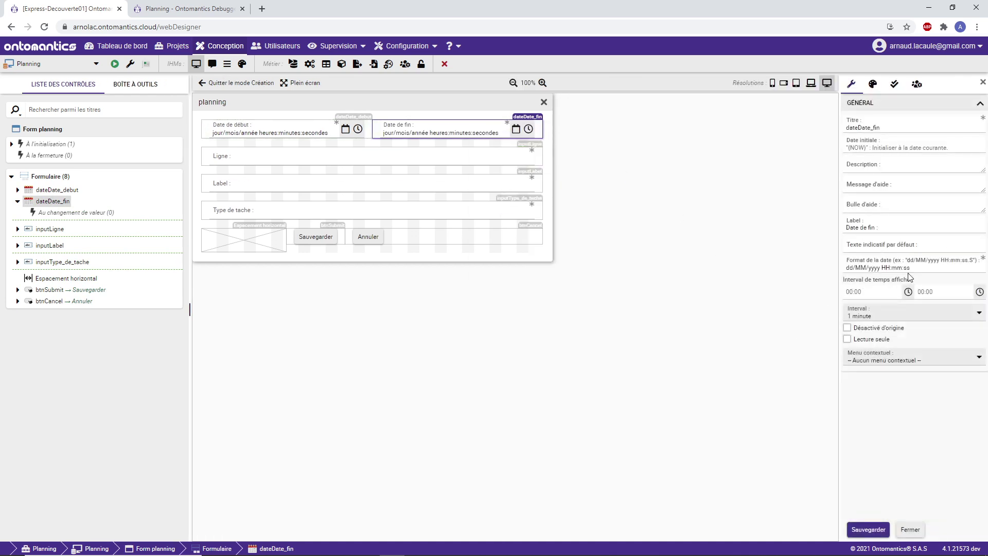
pyautogui.click(919, 269)
pyautogui.click(869, 527)
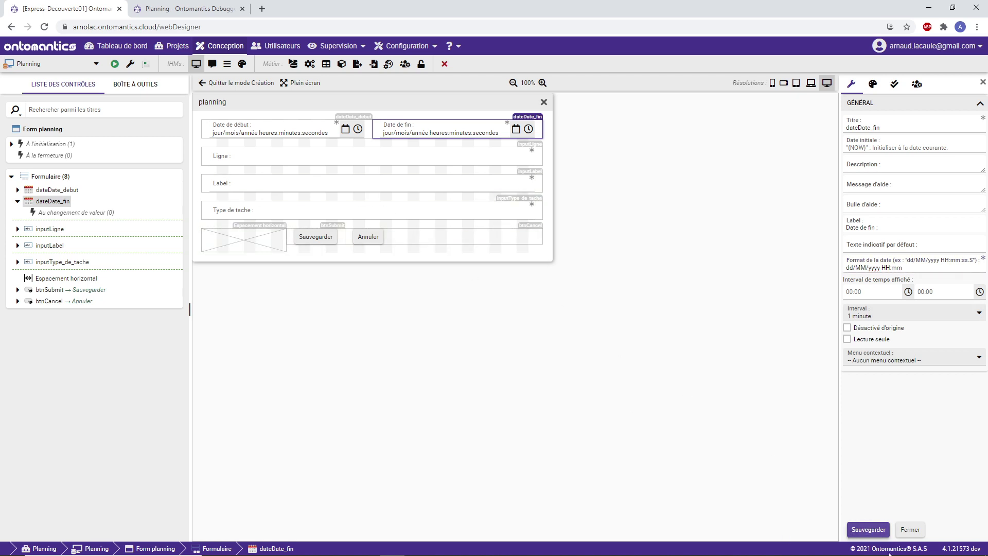
# Step: Set the date format of the Date de début field to dd/MM/yyyy HH:mm and save it
pyautogui.click(302, 132)
pyautogui.click(921, 267)
pyautogui.press('BackSpace')
pyautogui.press('BackSpace')
pyautogui.press('BackSpace')
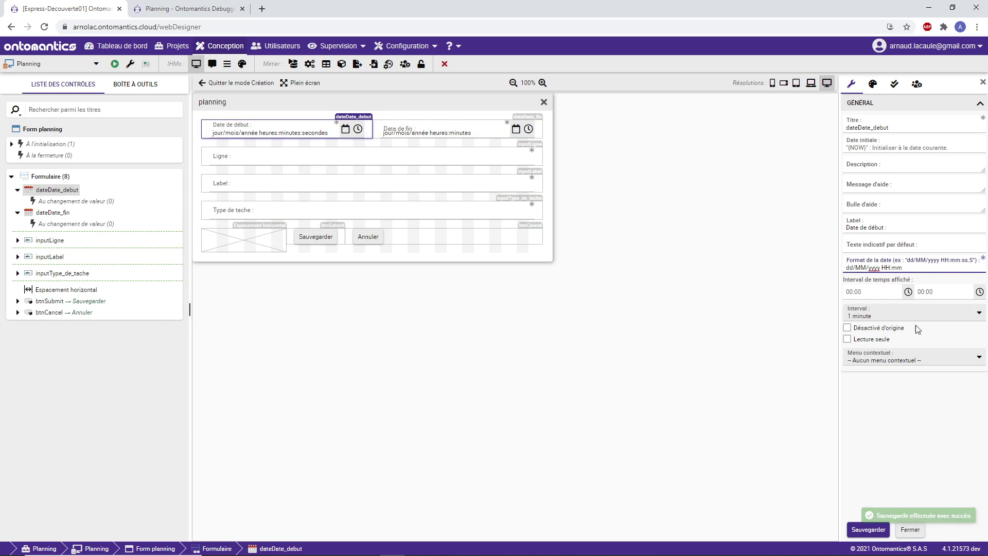
pyautogui.click(869, 530)
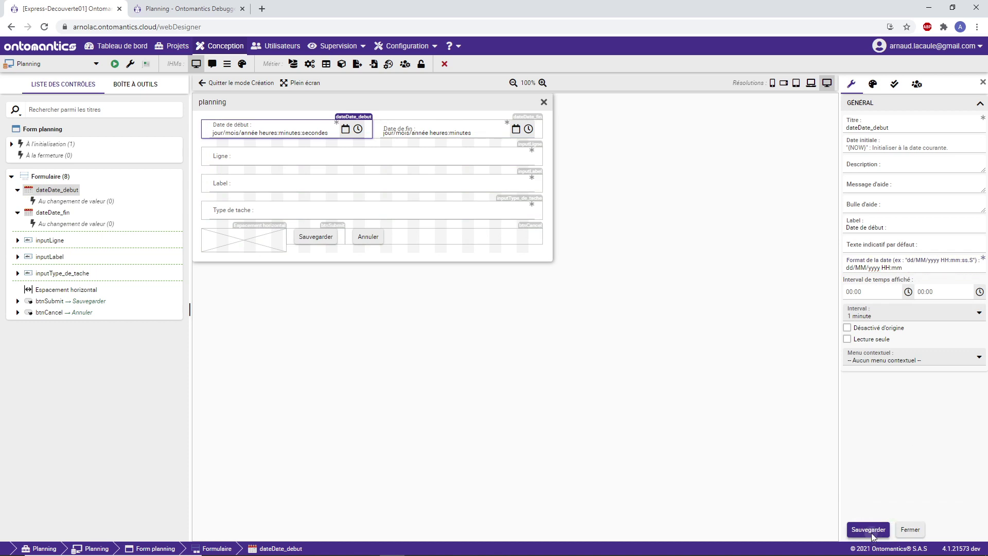
# Step: Add the CSS class primary after btnSubmit in the form's Sauvegarder button styling and save the change
pyautogui.click(319, 237)
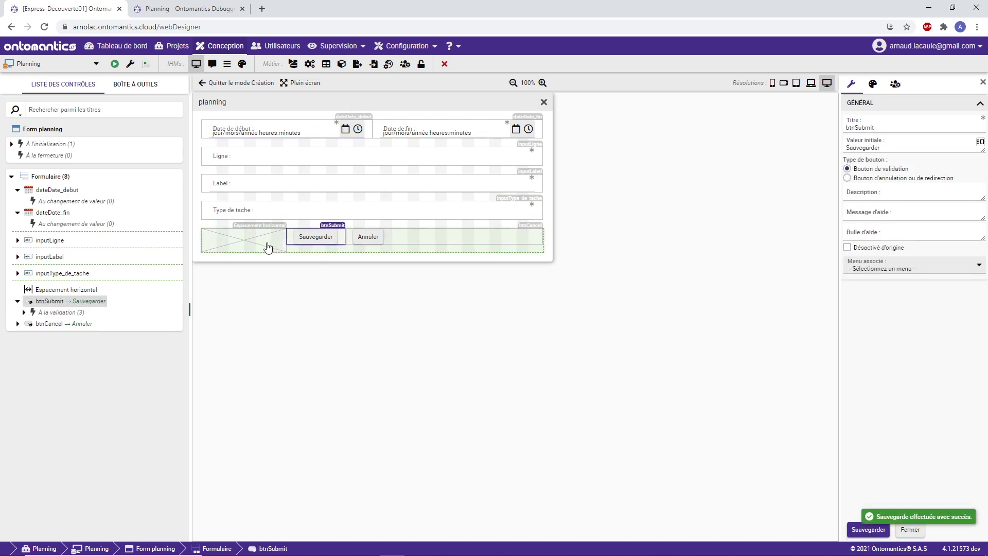
pyautogui.click(873, 84)
pyautogui.click(893, 362)
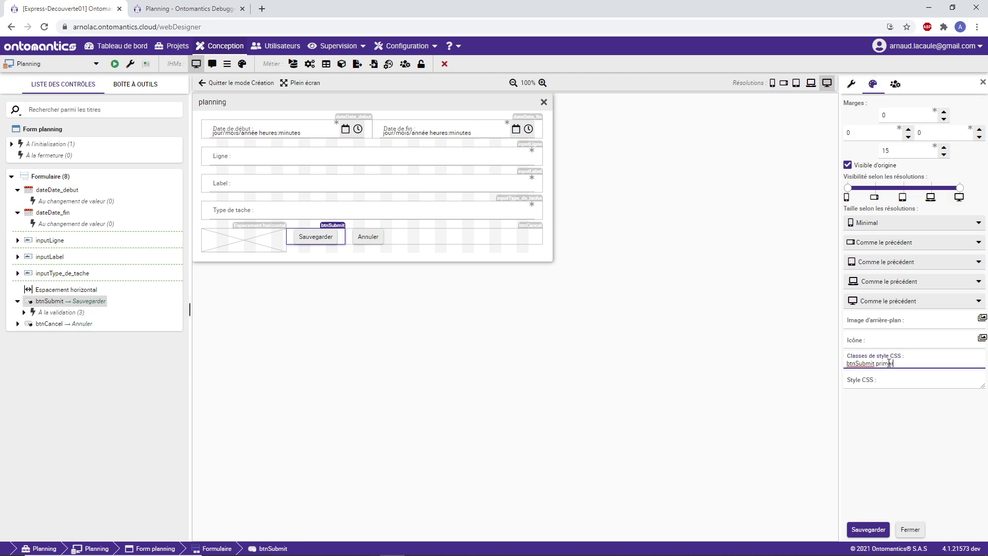
pyautogui.click(868, 530)
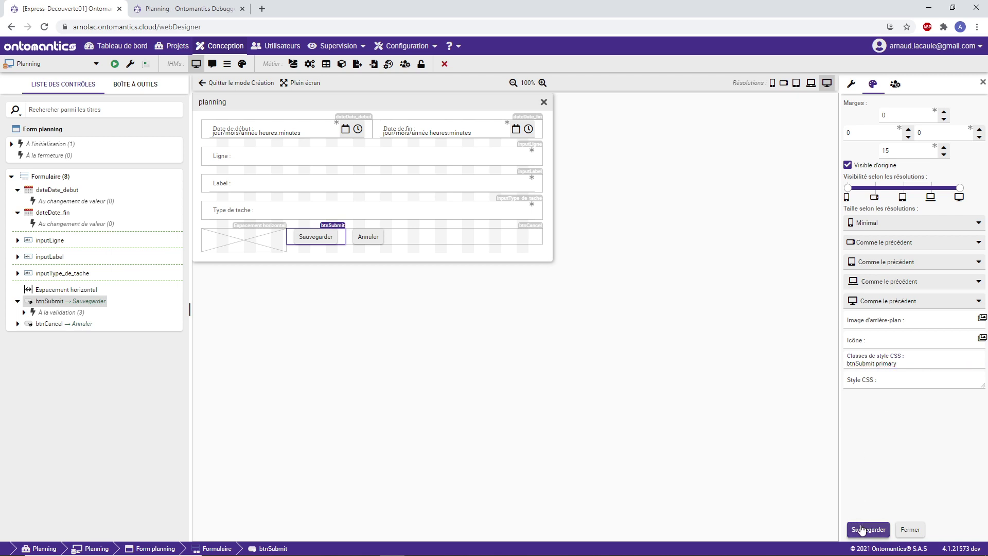
pyautogui.click(869, 529)
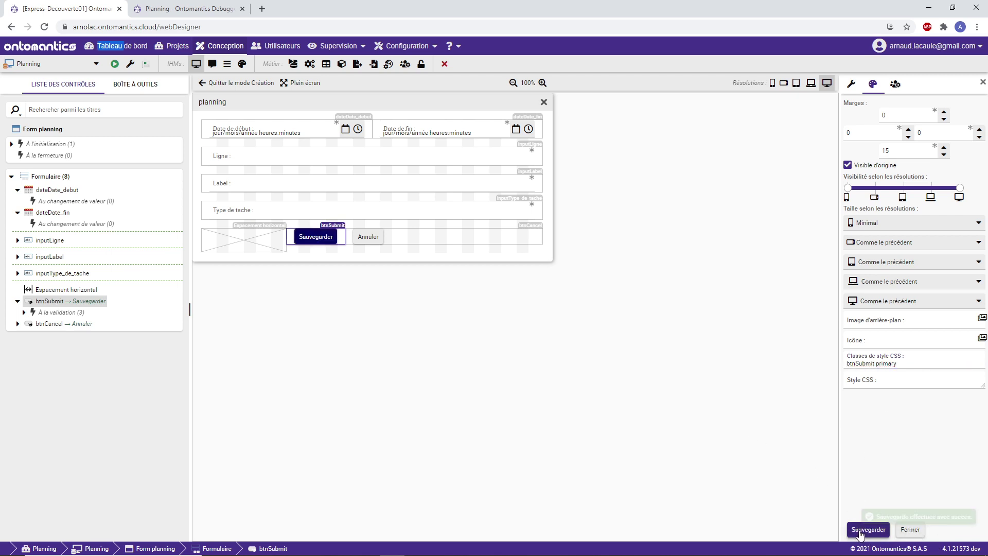
# Step: Assign the Check Circle icon (fas fa-check-circle) to the form's Sauvegarder button and save it
pyautogui.click(981, 337)
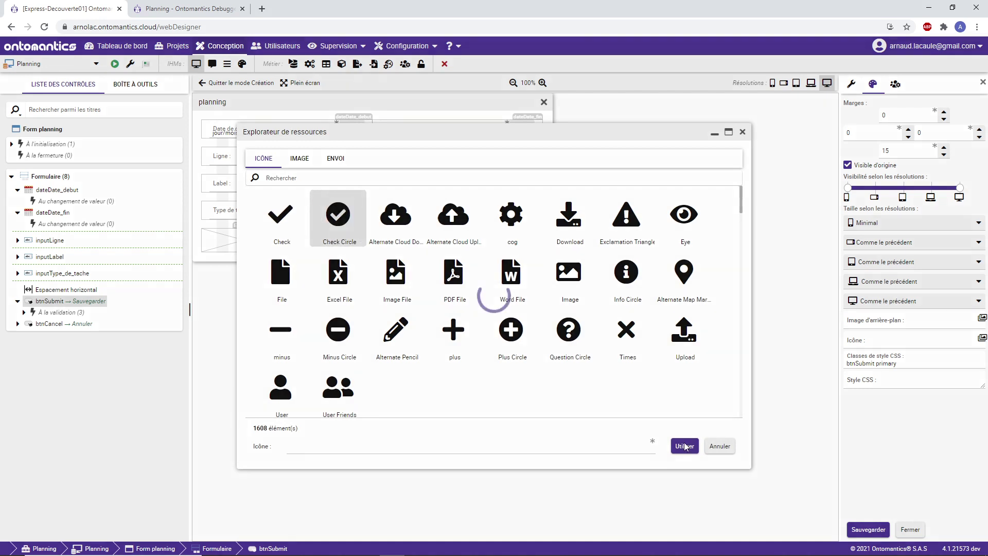
pyautogui.click(344, 216)
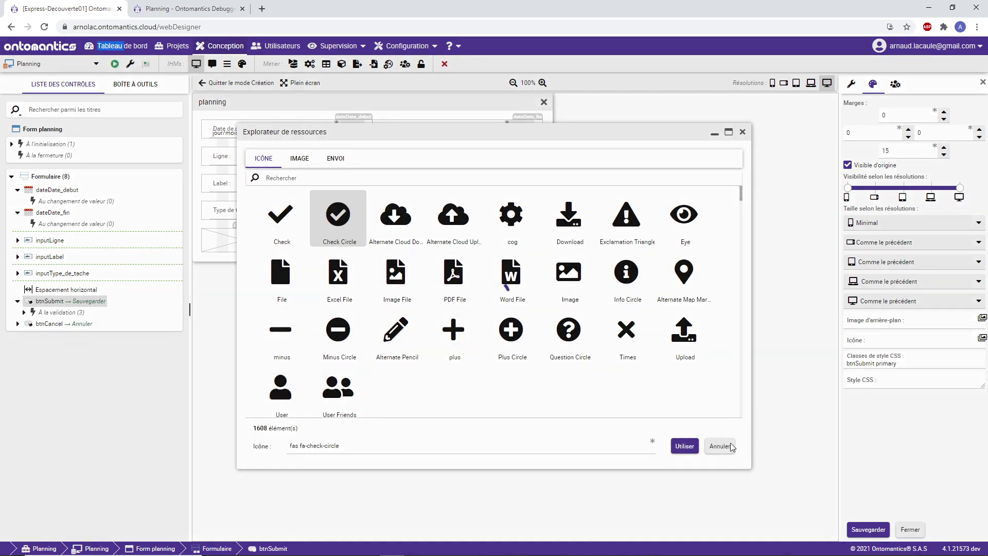
pyautogui.press('Return')
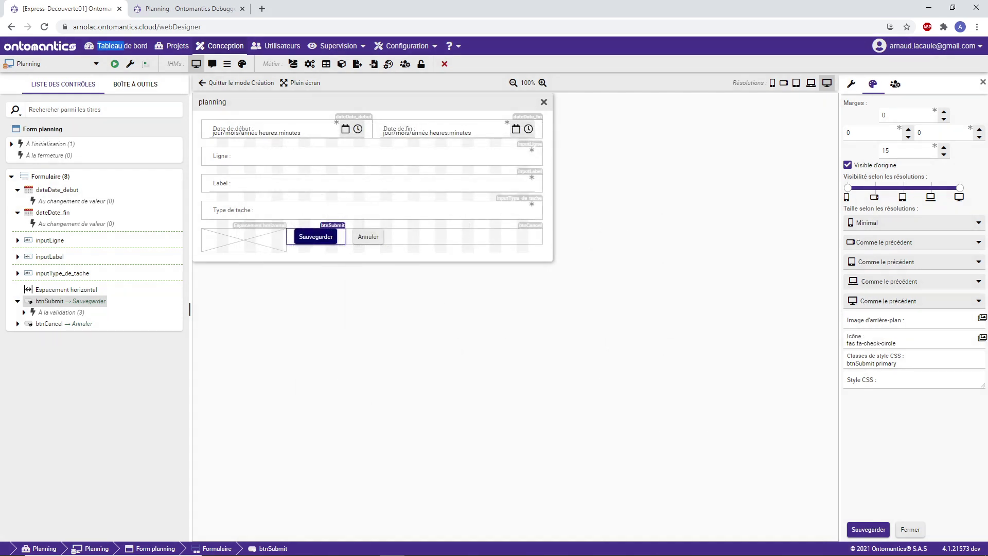
pyautogui.click(868, 528)
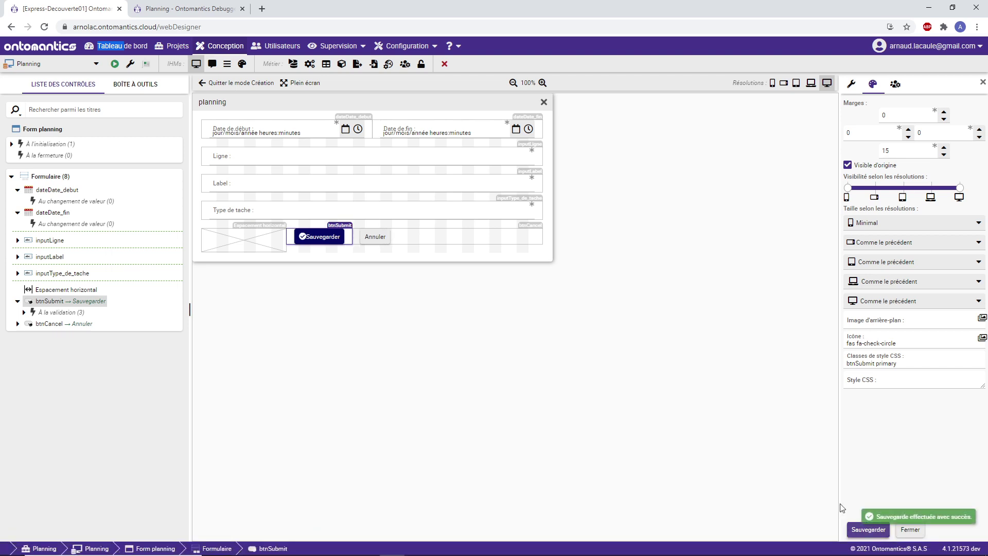
# Step: Delete the horizontal spacing control in front of the form's Sauvegarder button
pyautogui.click(256, 241)
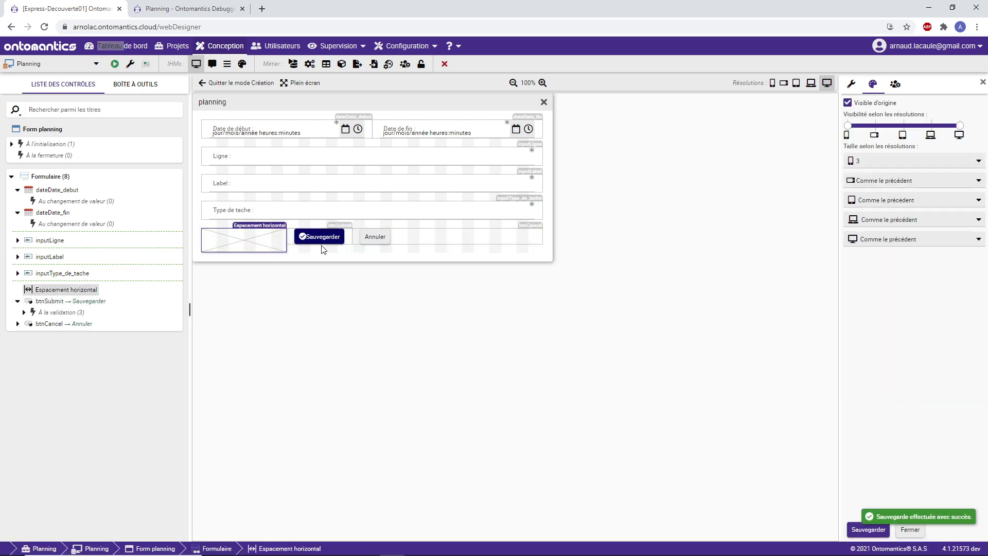
pyautogui.rightClick(252, 238)
pyautogui.click(307, 334)
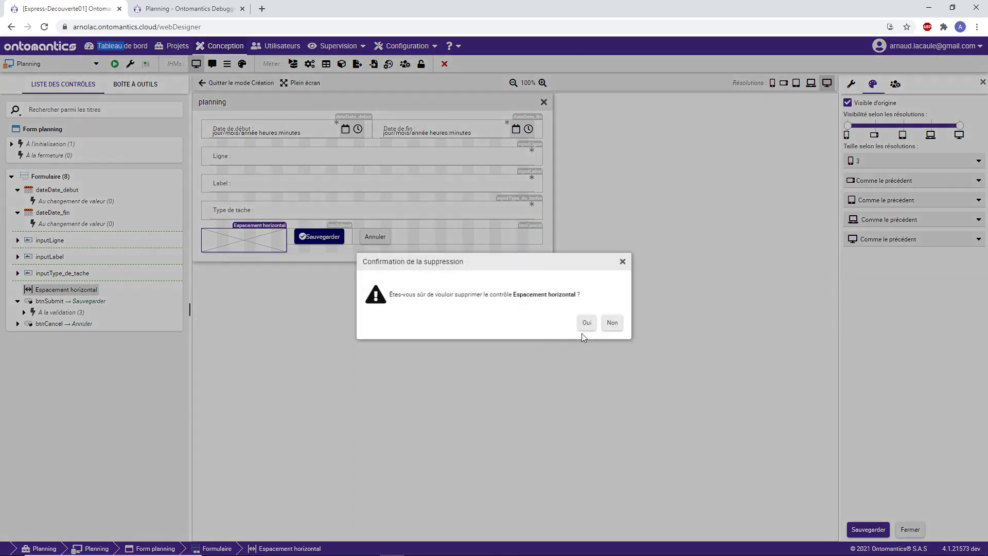
pyautogui.click(582, 326)
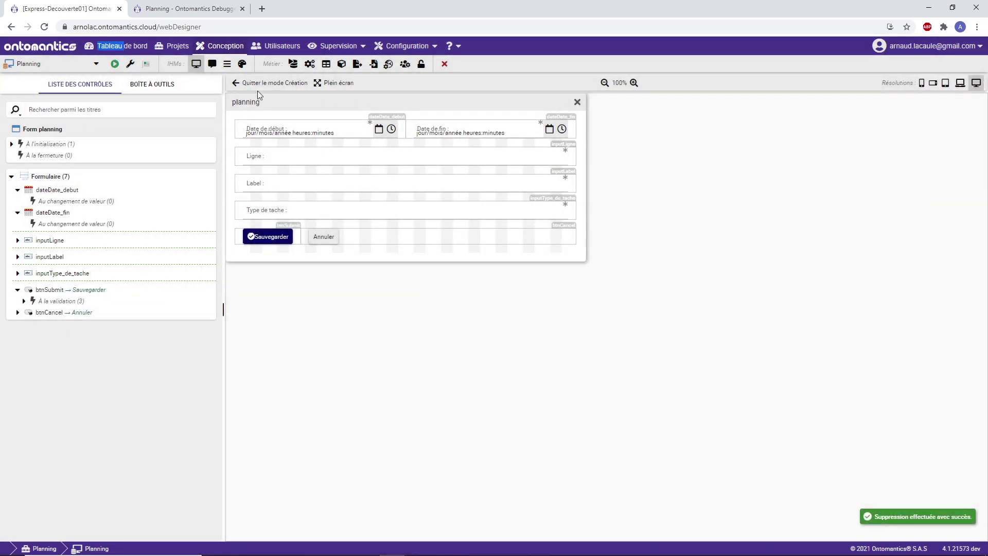
# Step: Run the application in the debugger, go to its Planning screen and start a new entry
pyautogui.click(115, 64)
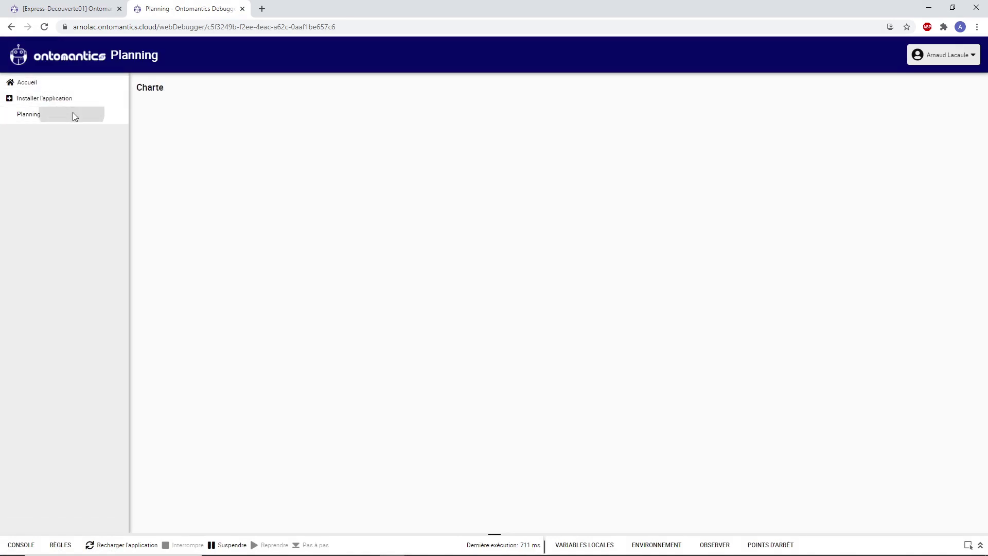
pyautogui.click(72, 116)
pyautogui.click(155, 110)
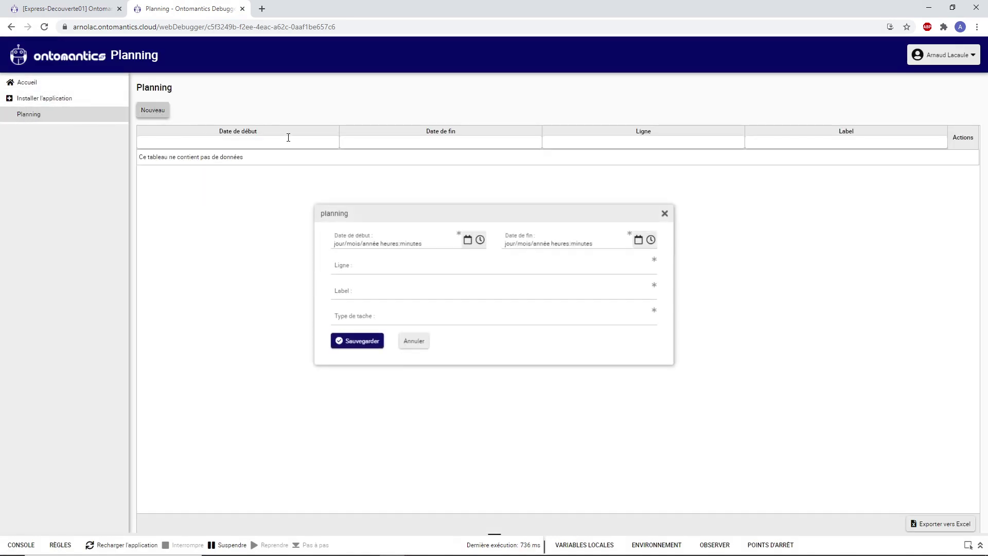
# Step: Set the entry's Date de début to 05/03/2021 14:00 and its Date de fin to 05/03/2021 15:00
pyautogui.click(467, 240)
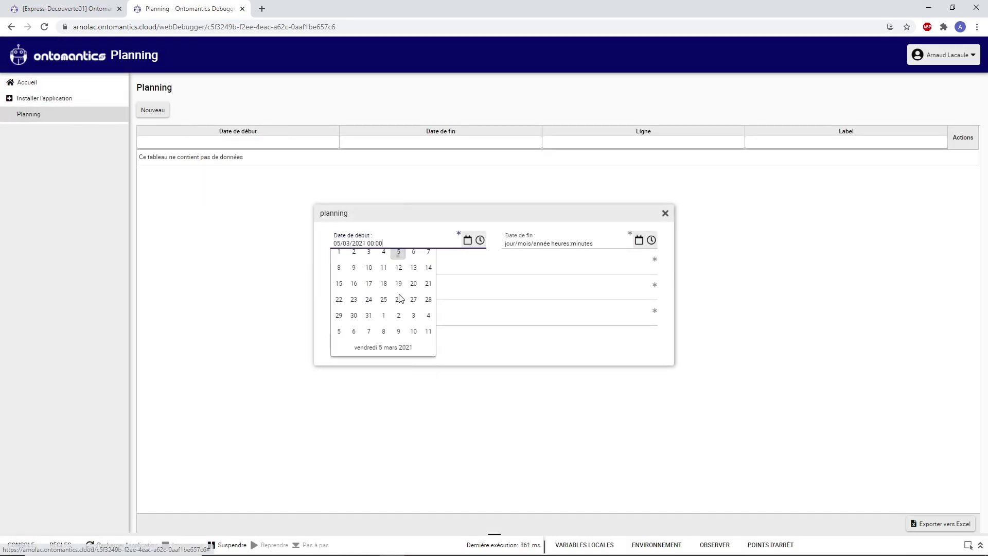
pyautogui.click(580, 254)
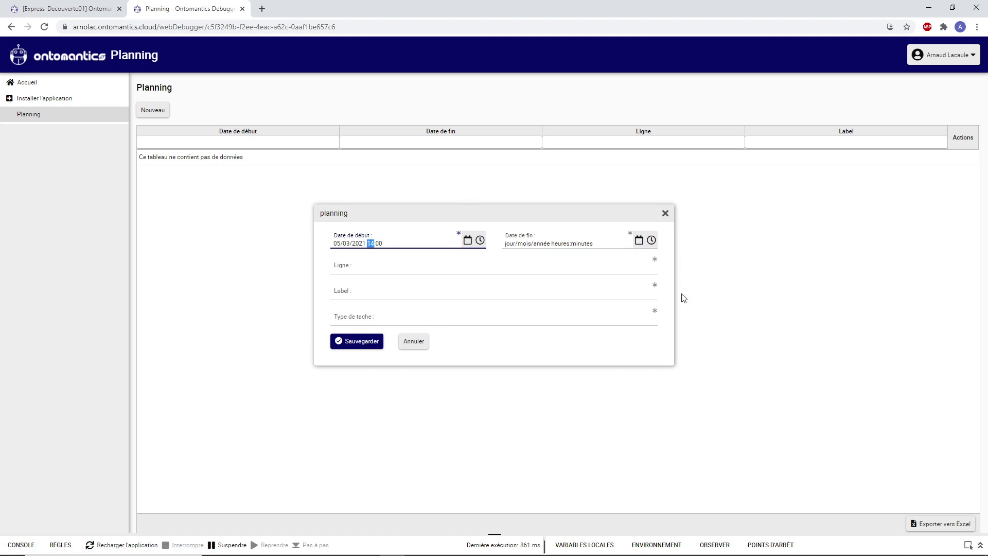
pyautogui.click(638, 240)
pyautogui.click(569, 286)
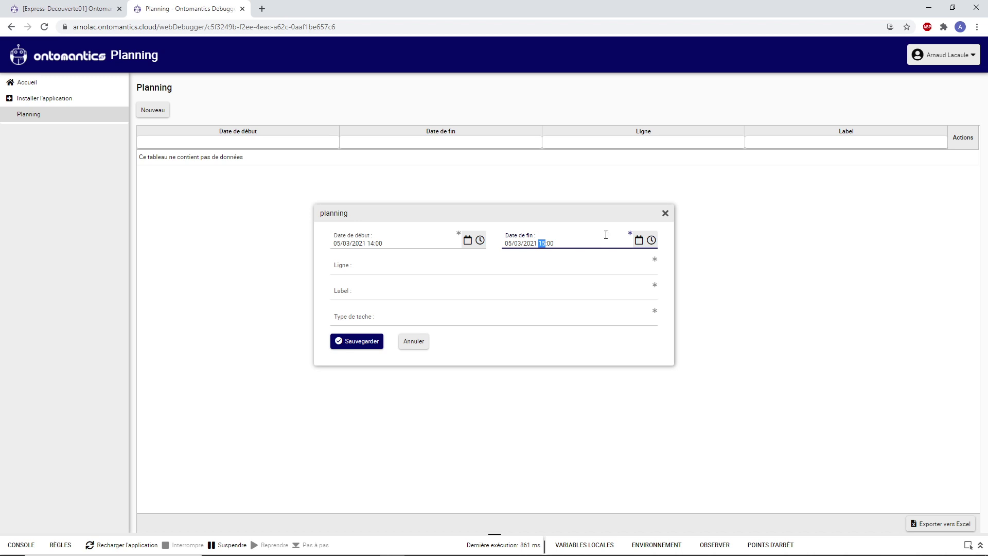
# Step: Fill in Ligne with "Ligne de test", Label with "Label" and Type de tache with "type de tache", and save the entry
pyautogui.click(401, 264)
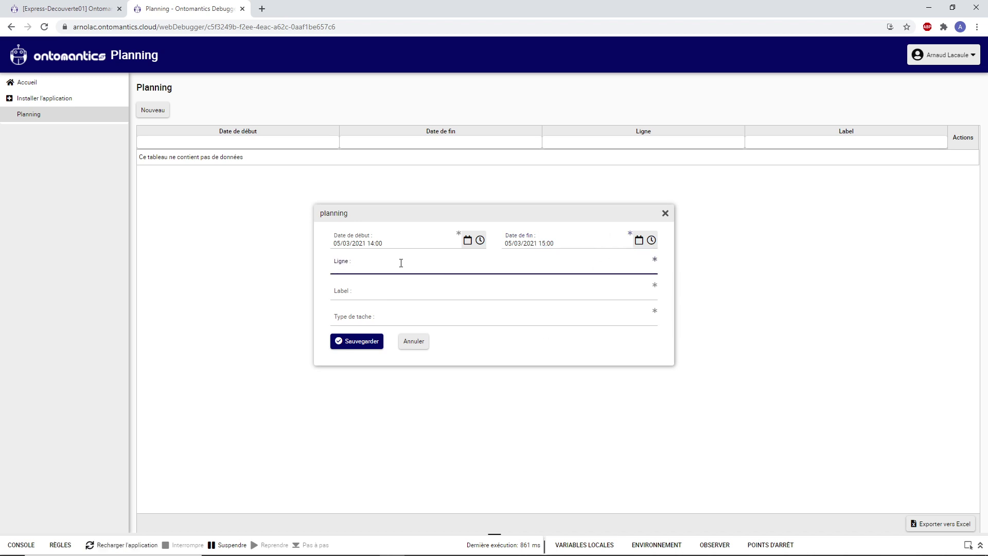
pyautogui.write('Ligne dde test')
pyautogui.click(391, 289)
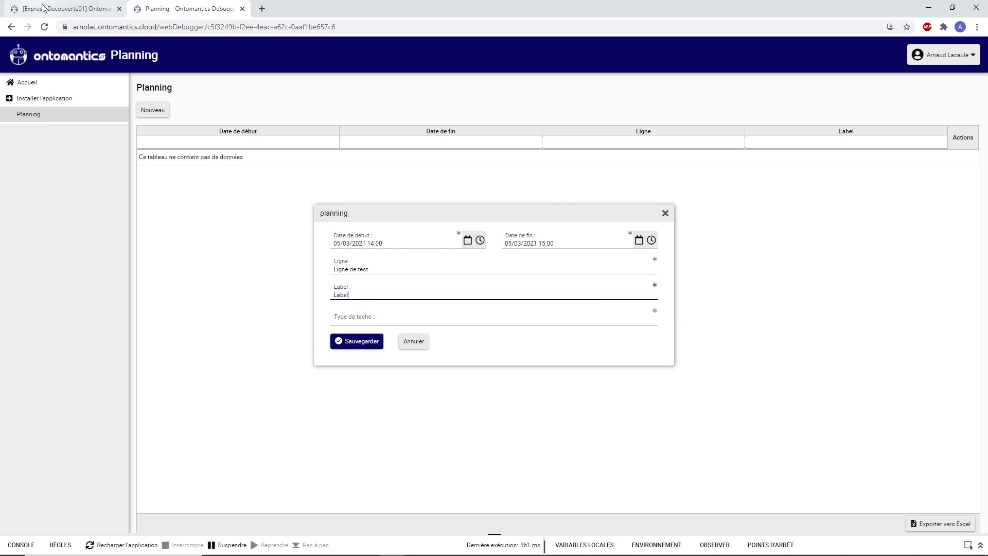
pyautogui.hotkey('ctrl', 'Tab')
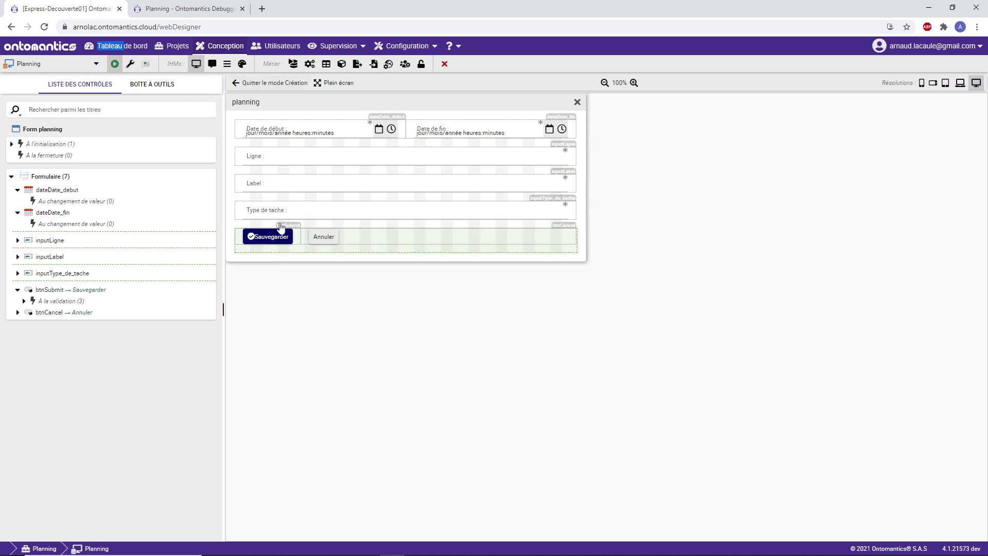
pyautogui.hotkey('ctrl', 'Tab')
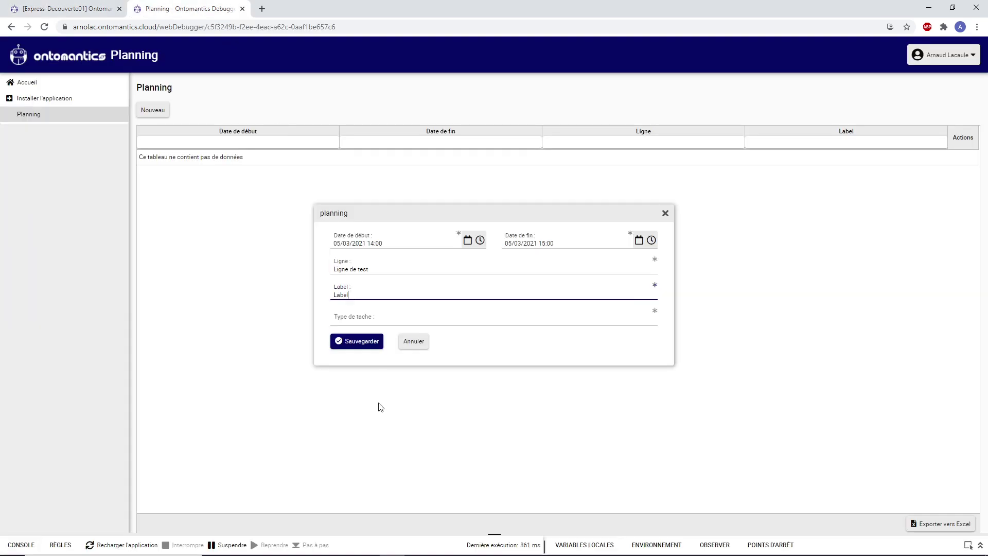
pyautogui.click(368, 313)
pyautogui.write('type de tache')
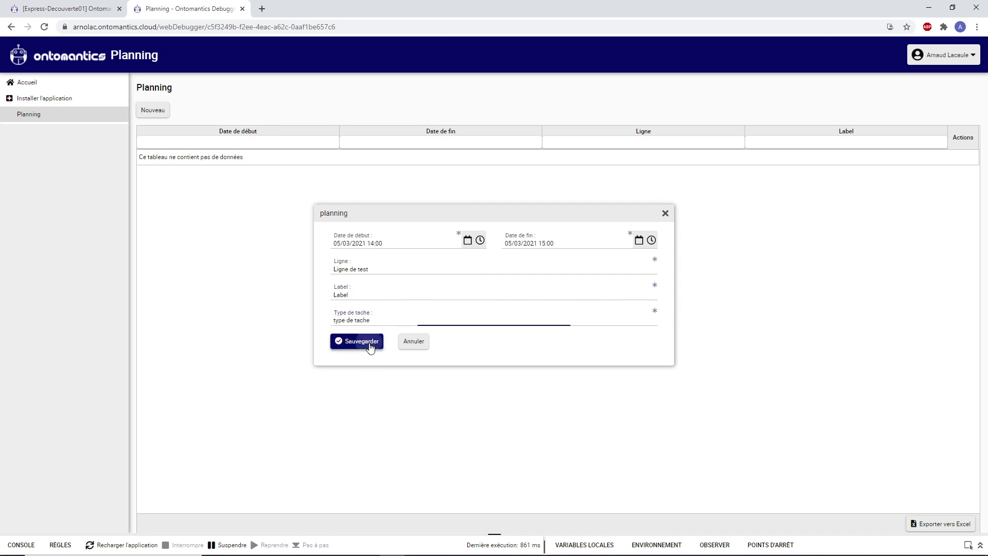
pyautogui.click(363, 342)
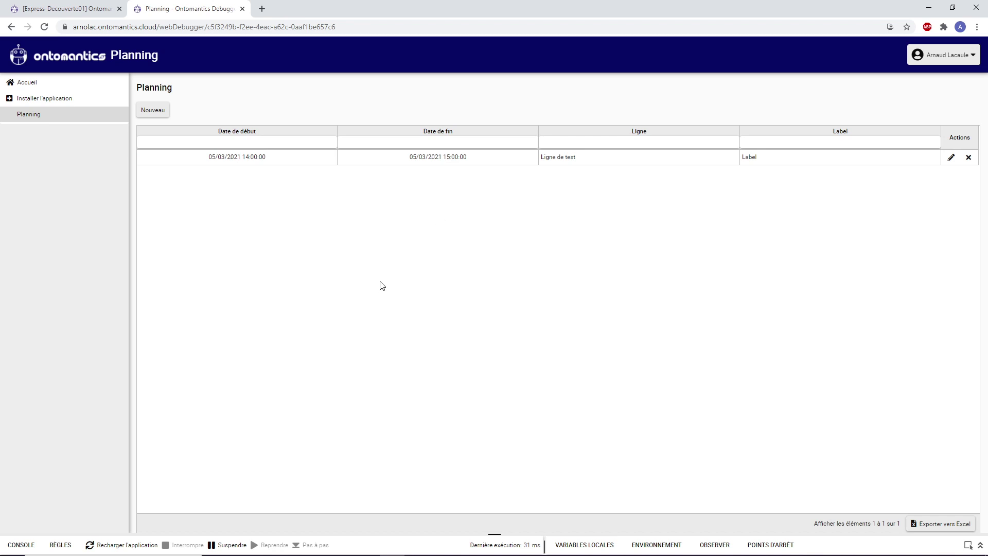
# Step: Return to the Ontomantics designer, leave the form's creation mode and open the Planning screen in creation mode
pyautogui.click(86, 4)
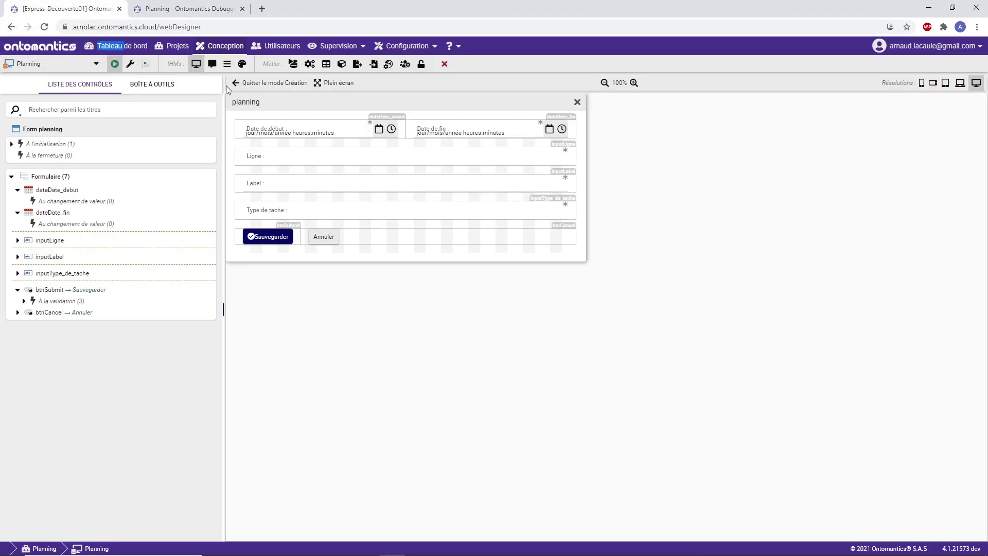
pyautogui.click(245, 82)
pyautogui.click(54, 226)
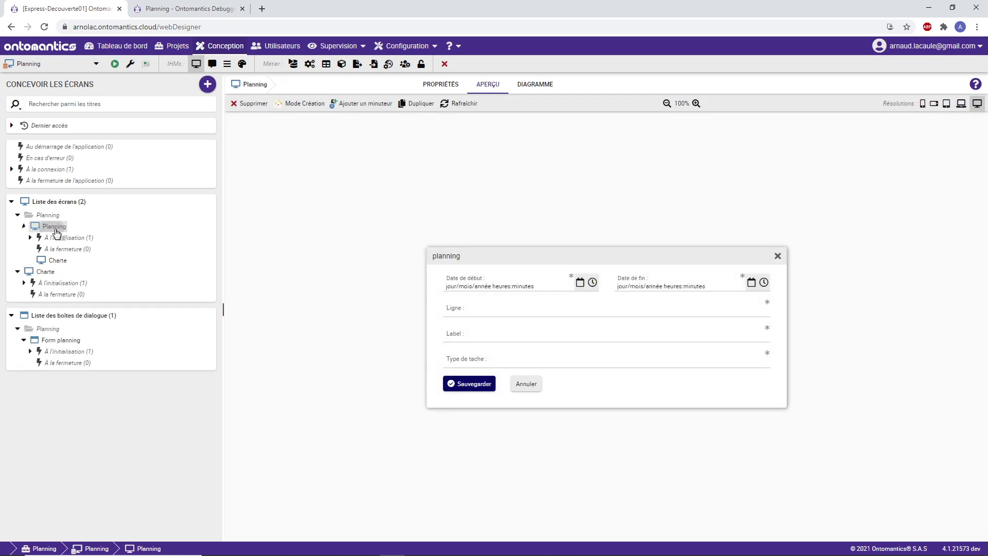
pyautogui.click(296, 104)
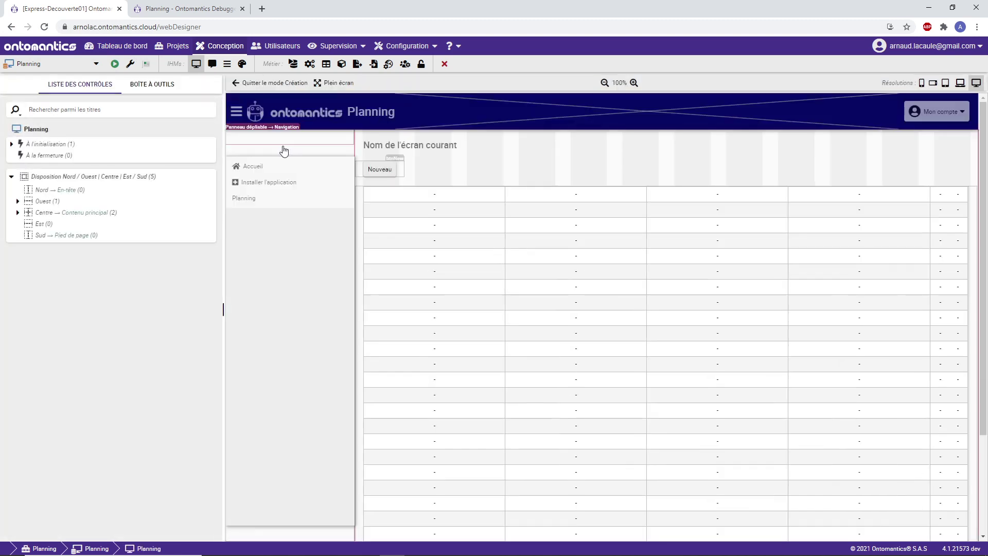
# Step: Replace the TablePlanning table control with a control of type Planning
pyautogui.click(409, 198)
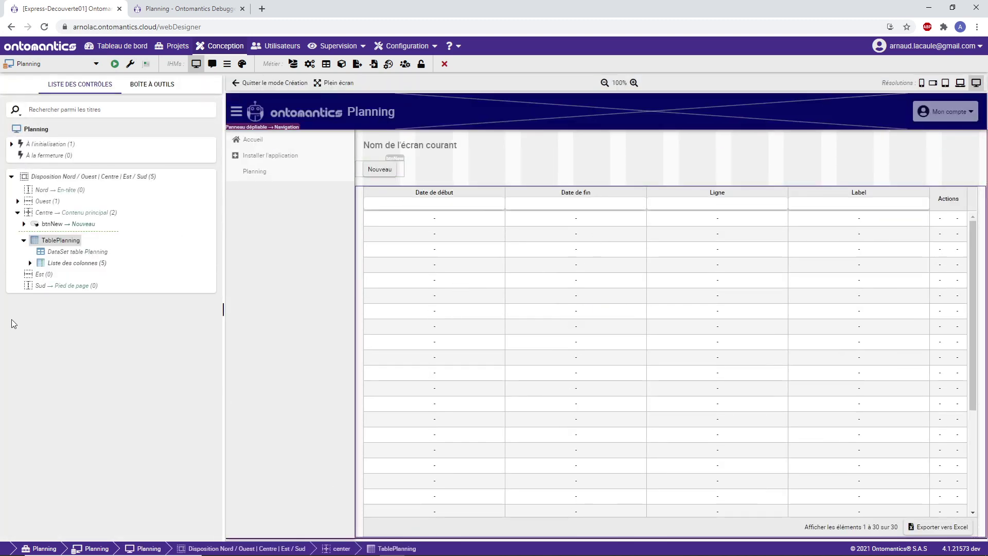
pyautogui.rightClick(511, 243)
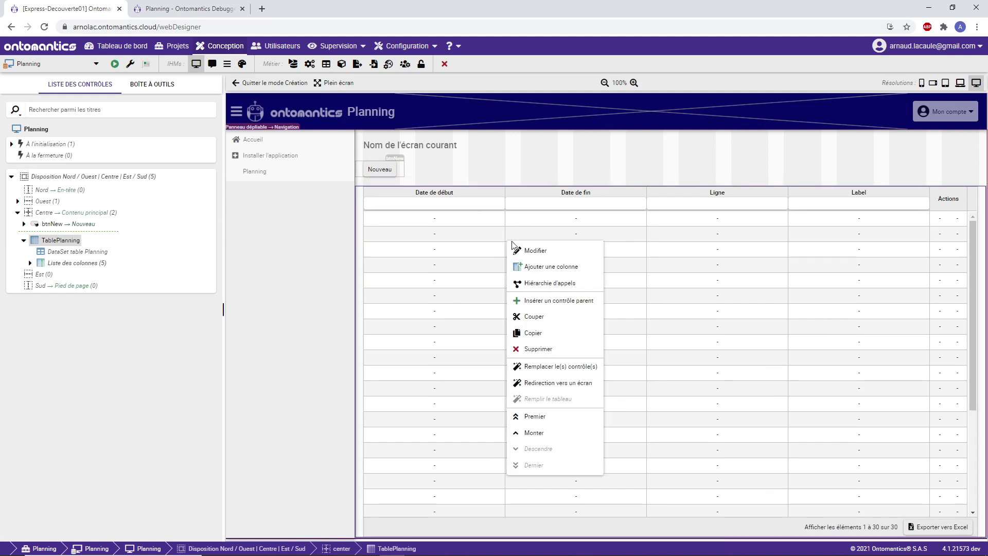
pyautogui.click(569, 369)
pyautogui.scroll(-5, 466, 312)
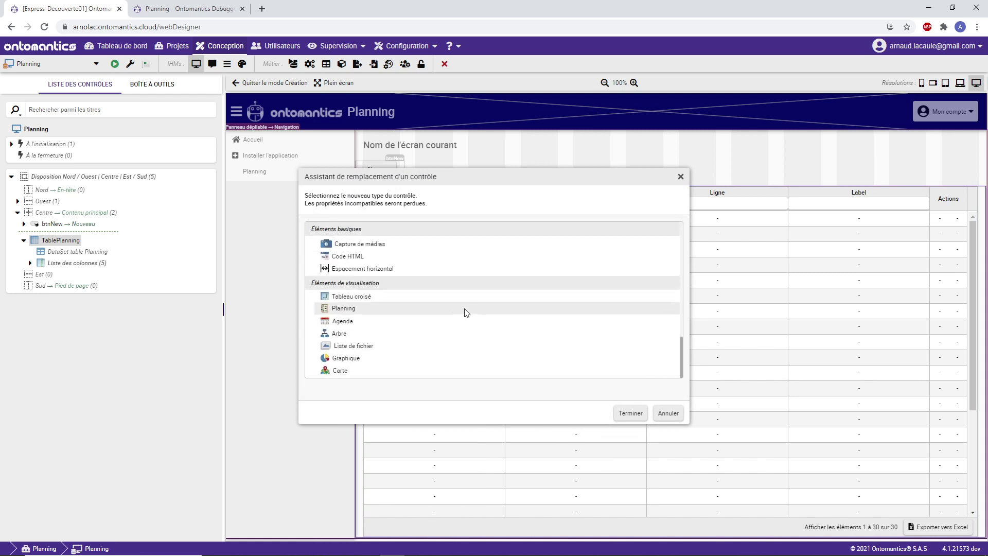
pyautogui.click(402, 308)
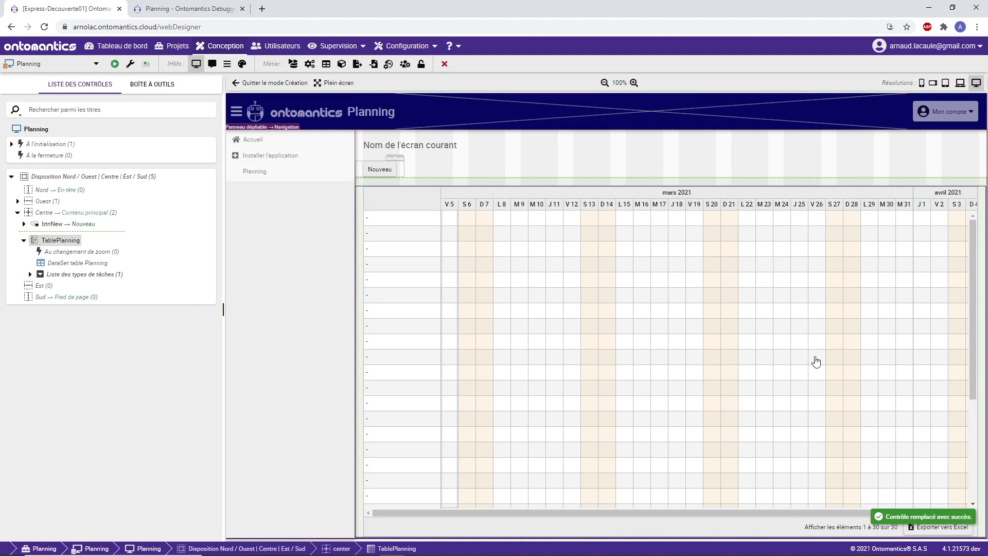
# Step: Edit the TablePlanning control, check the functions assigned to its dataset columns, and save it
pyautogui.rightClick(596, 250)
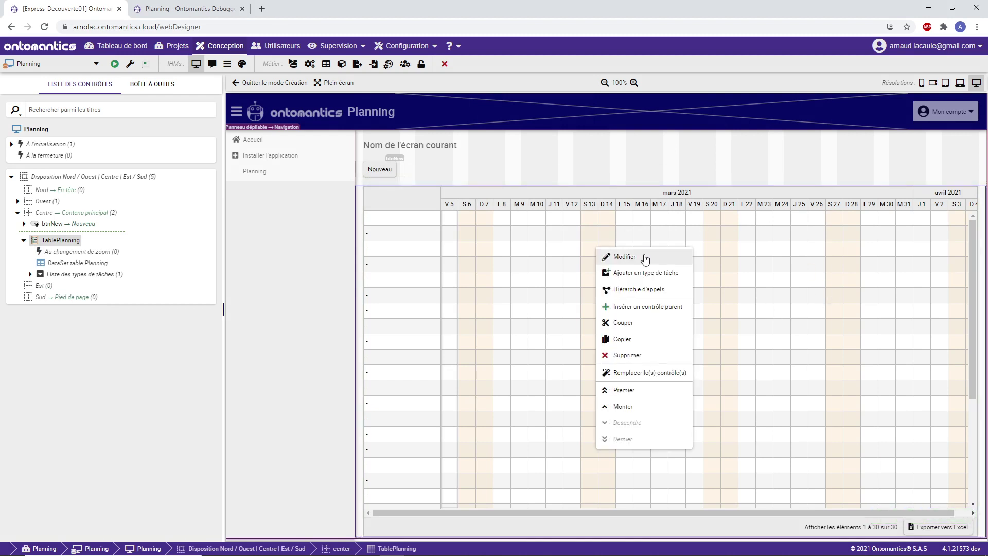
pyautogui.click(645, 257)
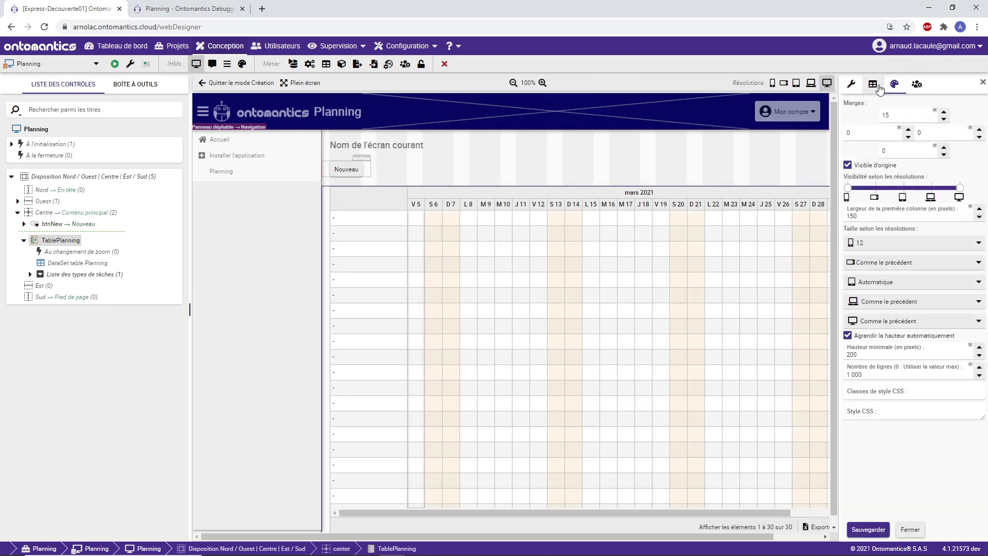
pyautogui.click(873, 85)
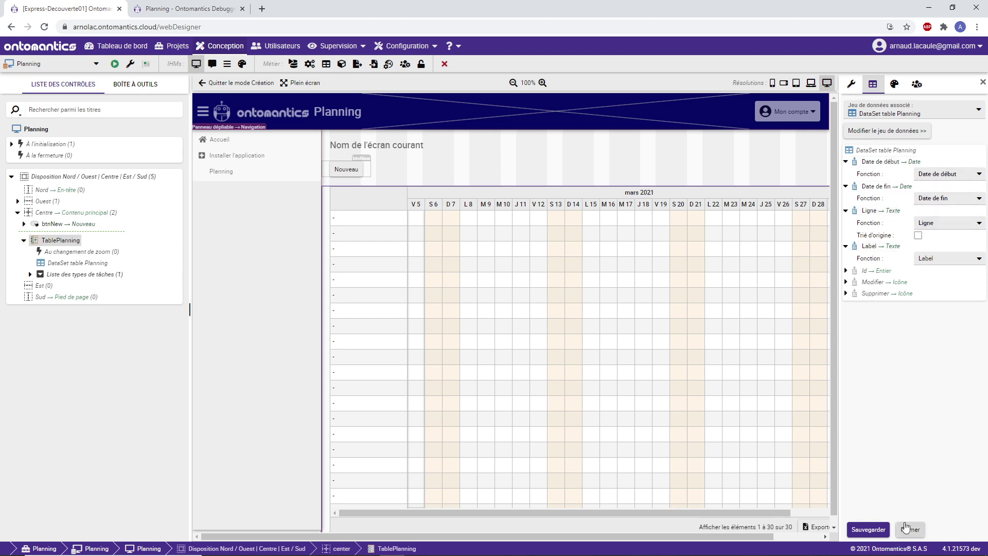
pyautogui.click(888, 530)
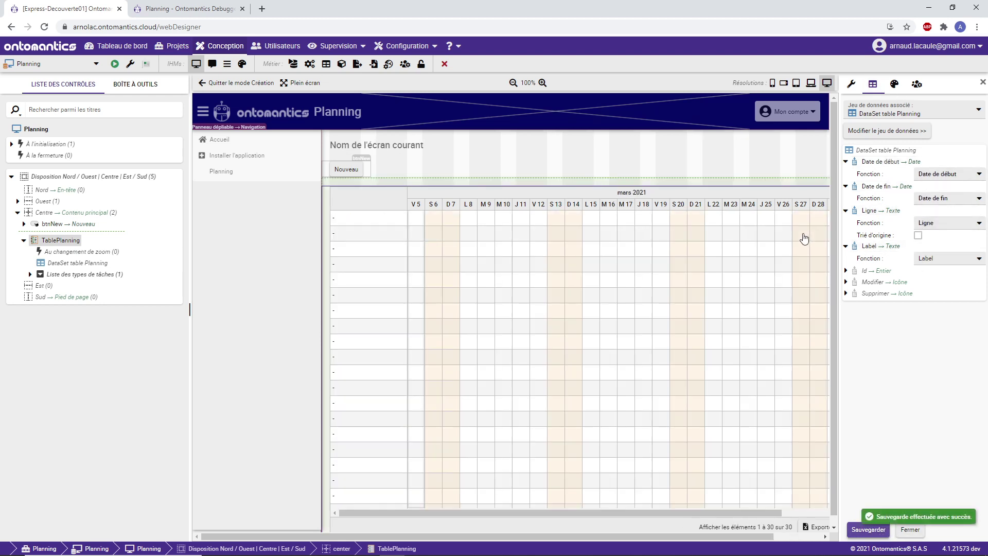
# Step: Switch to the debugger, reload the application and examine the planning view on the Planning screen
pyautogui.click(188, 10)
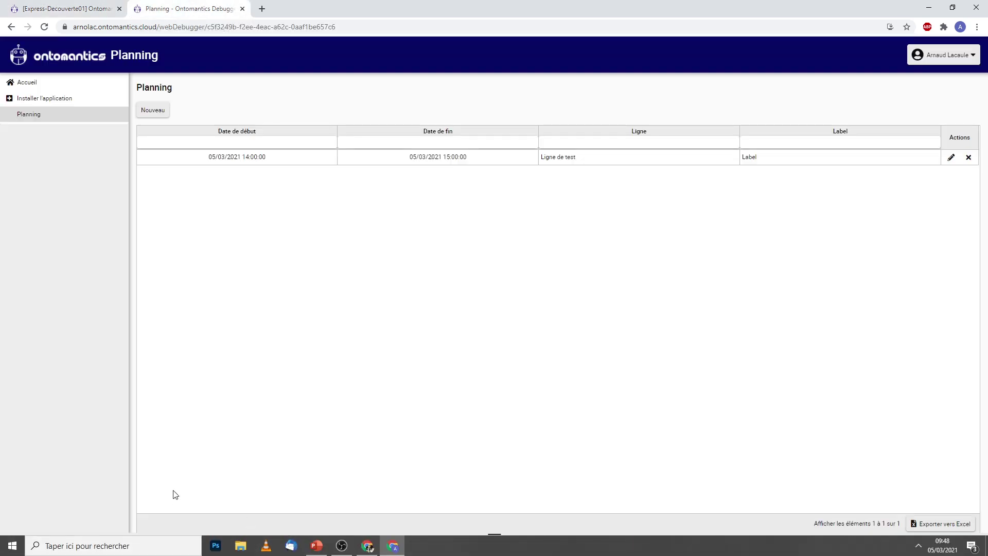
pyautogui.click(110, 544)
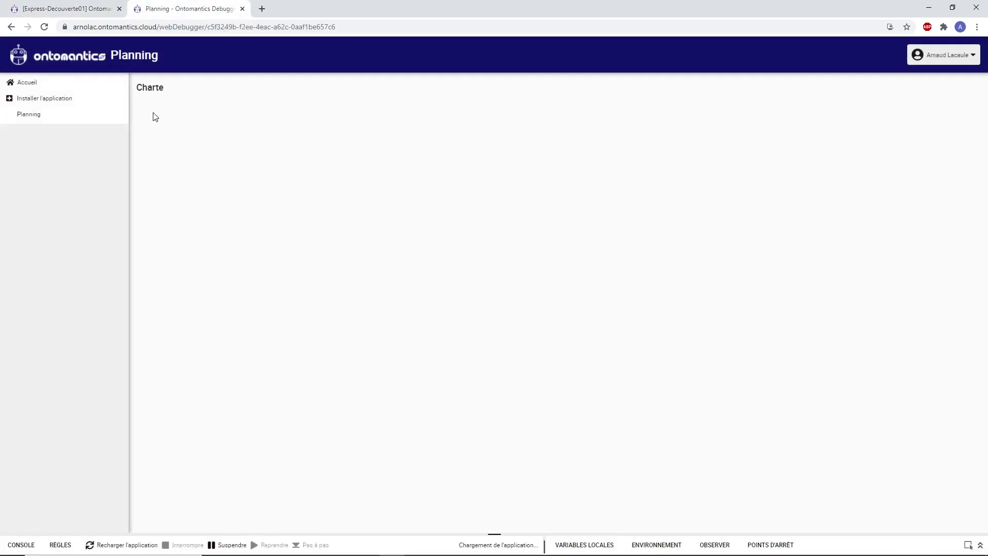
pyautogui.click(60, 113)
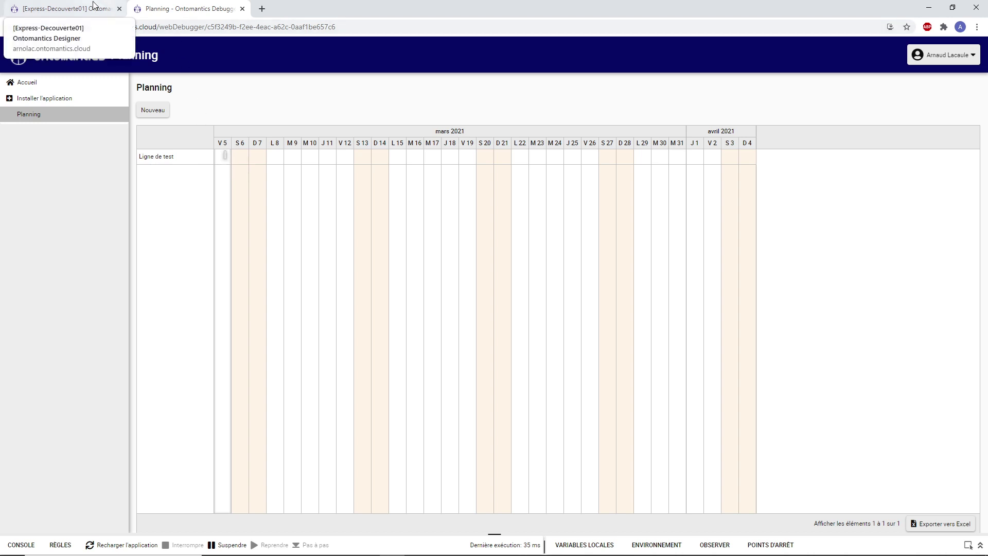
pyautogui.hotkey('ctrl', '+')
pyautogui.hotkey('ctrl', '+')
pyautogui.hotkey('ctrl', '+')
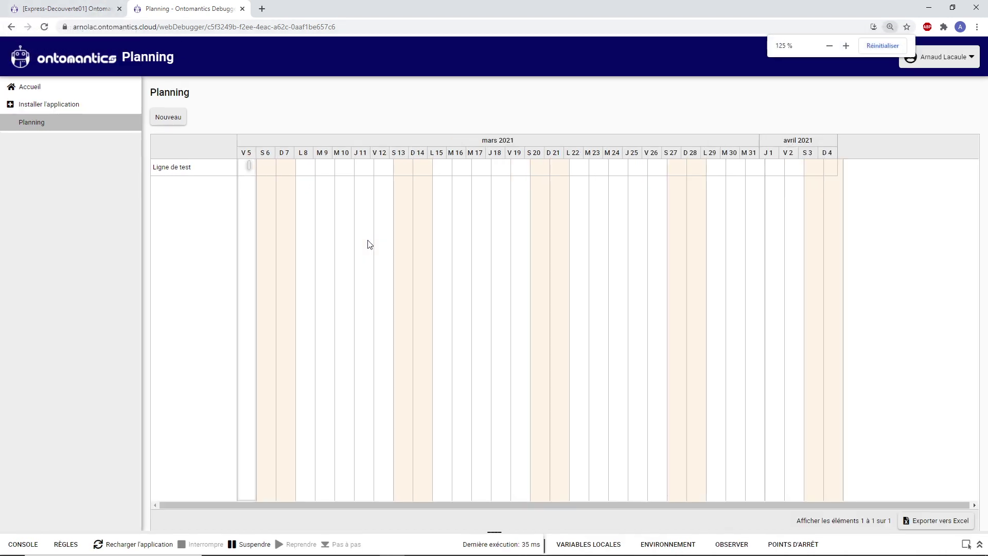
pyautogui.hotkey('ctrl', '0')
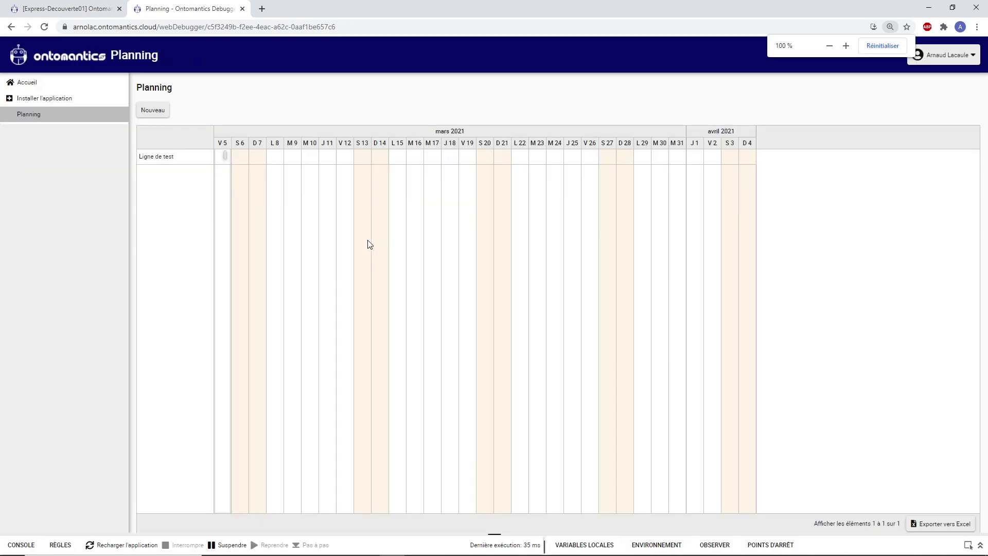
# Step: Return to the designer and examine TablePlanning's list of task types alongside its dataset columns
pyautogui.click(108, 8)
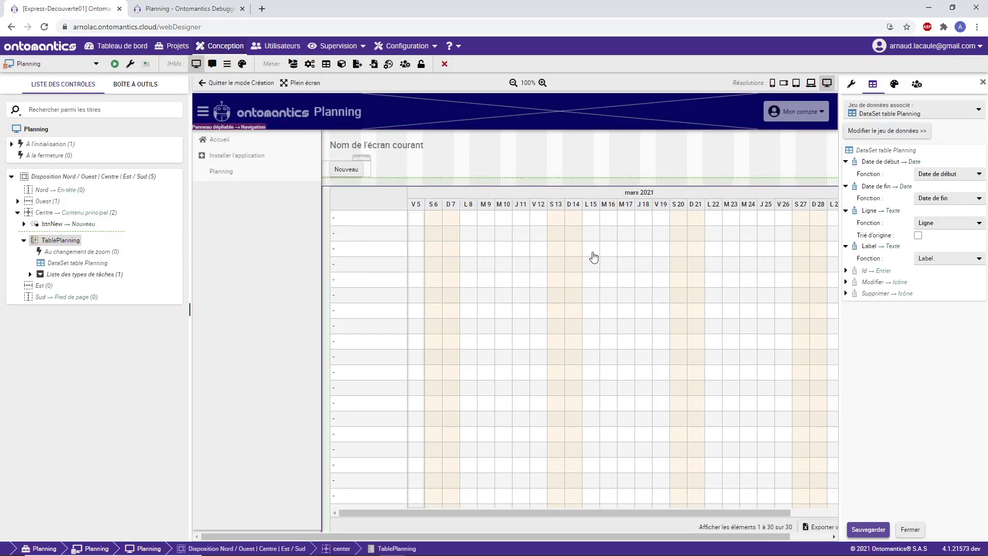
pyautogui.click(30, 273)
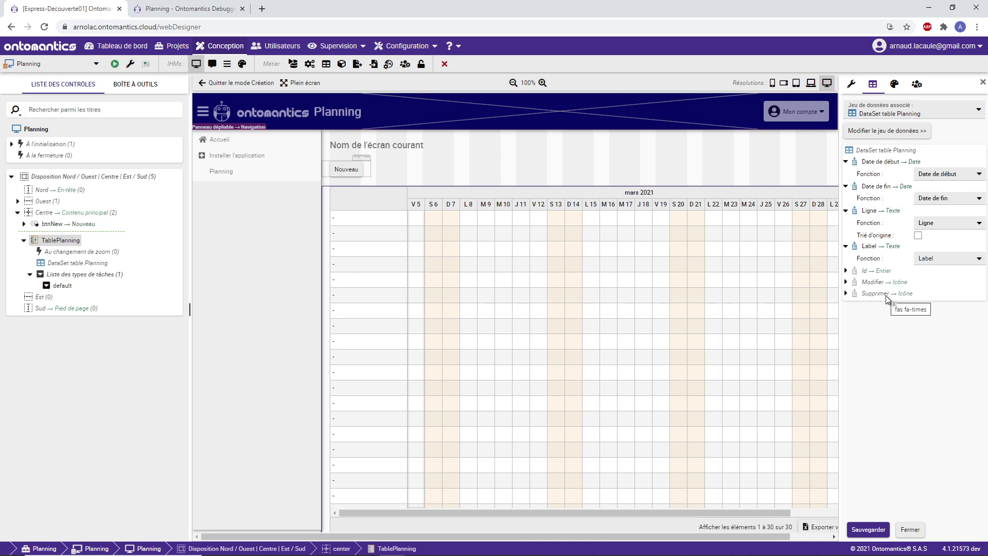
pyautogui.moveTo(886, 297); pyautogui.dragTo(386, 182)
# Step: Leave the Planning screen's creation mode and open the Form planning dialog in creation mode
pyautogui.click(237, 83)
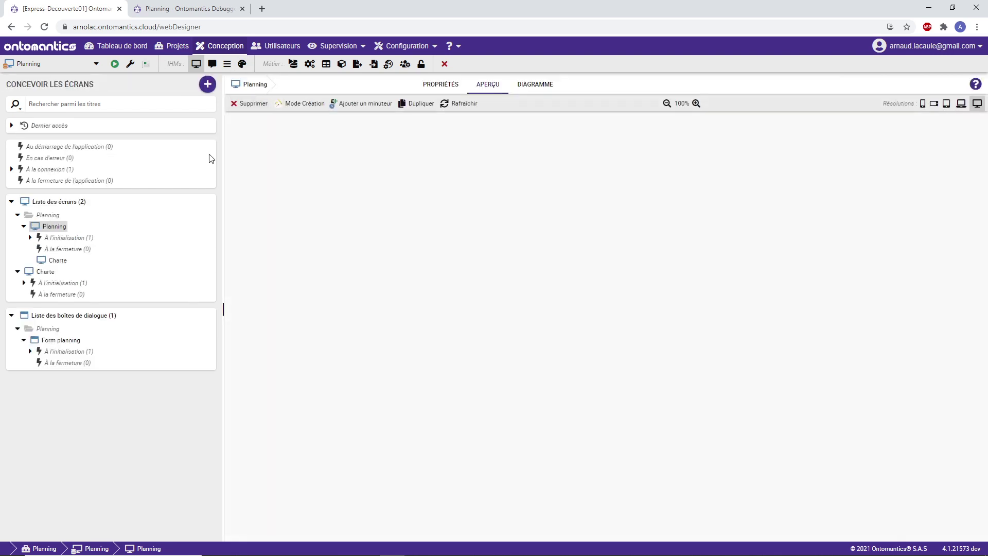
pyautogui.click(61, 340)
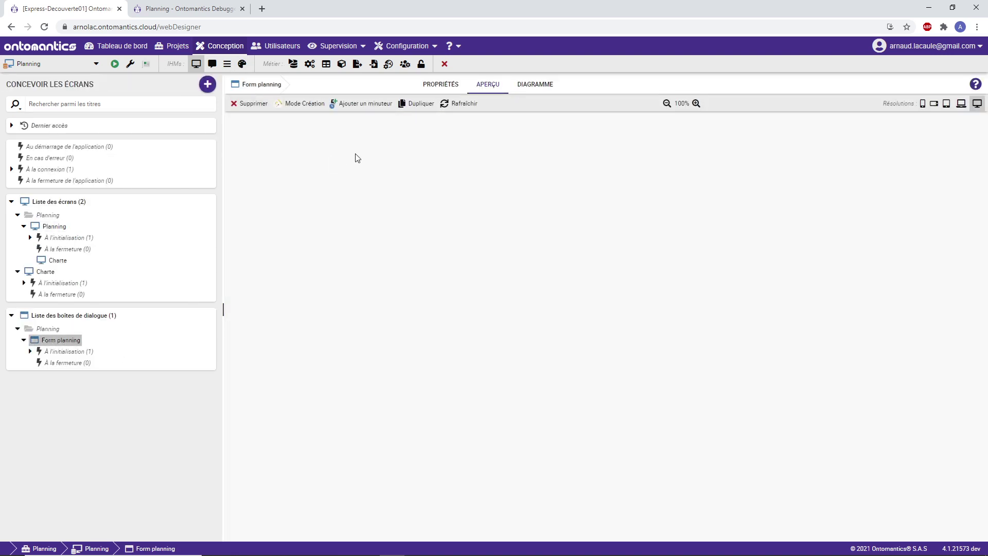
pyautogui.click(301, 103)
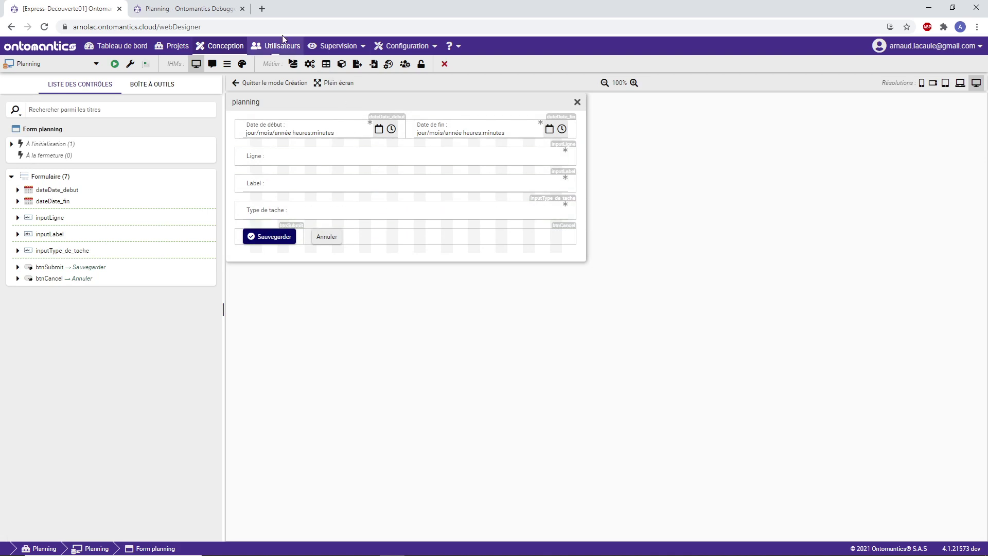
# Step: Switch back to the debugger, reload the application and open the Planning screen
pyautogui.click(221, 9)
pyautogui.click(137, 552)
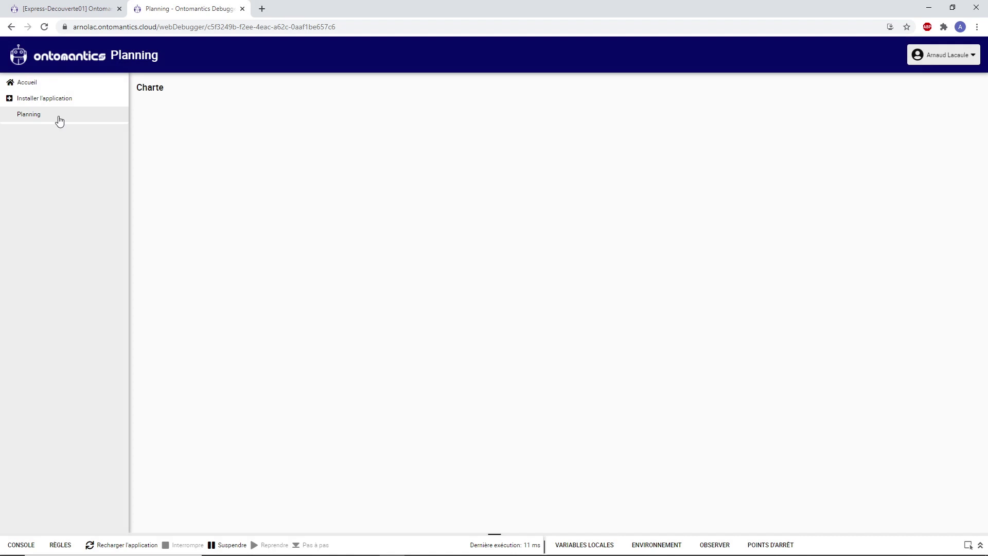
pyautogui.click(57, 115)
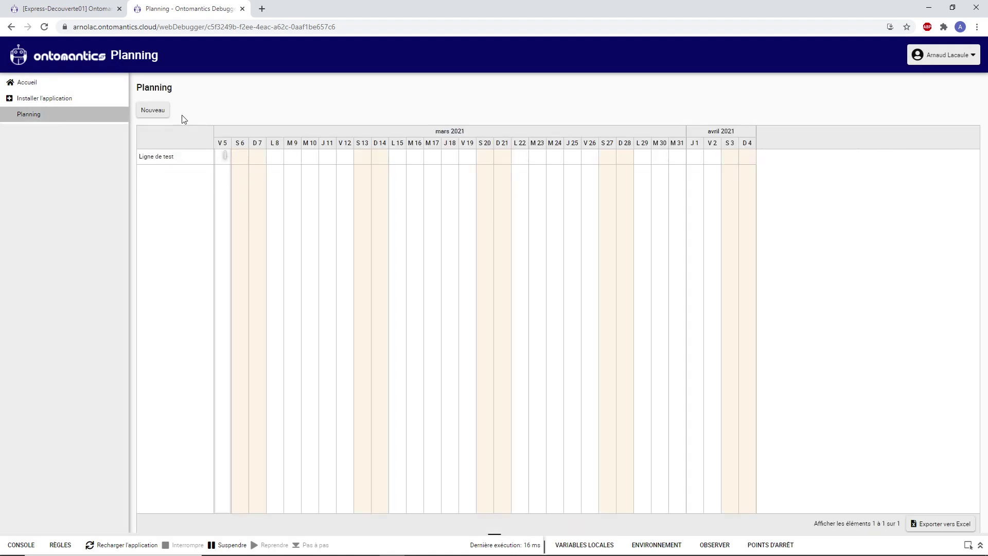
# Step: Start a new planning entry with Date de début 05/03/2021 00:00 and Date de fin 09/03/2021 00:00
pyautogui.click(160, 109)
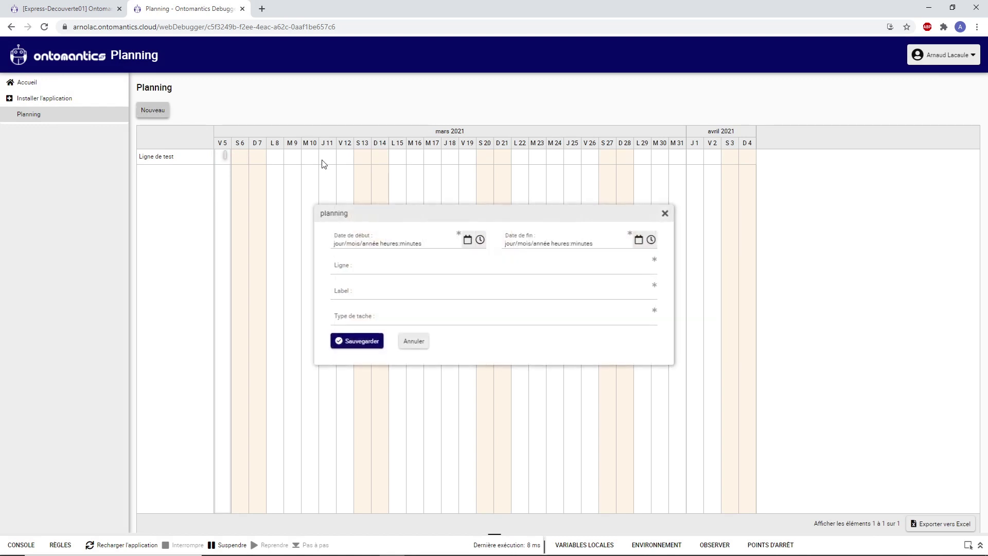
pyautogui.click(467, 240)
pyautogui.click(397, 287)
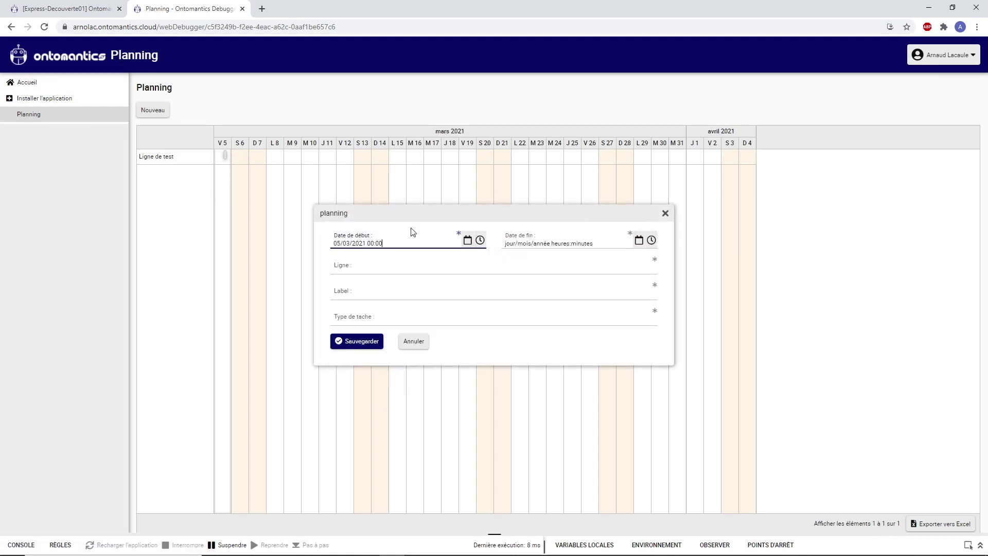
pyautogui.doubleClick(370, 243)
pyautogui.click(639, 240)
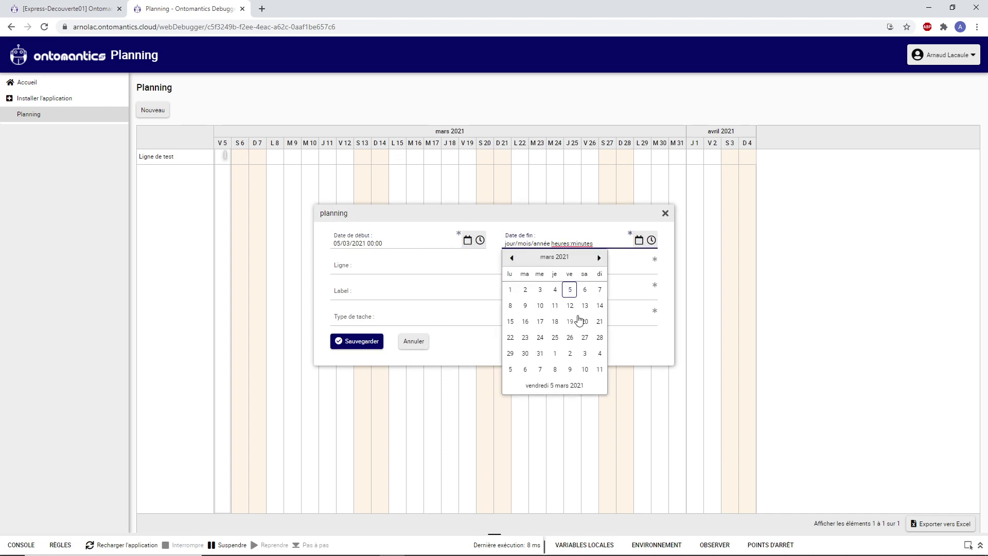
pyautogui.click(529, 306)
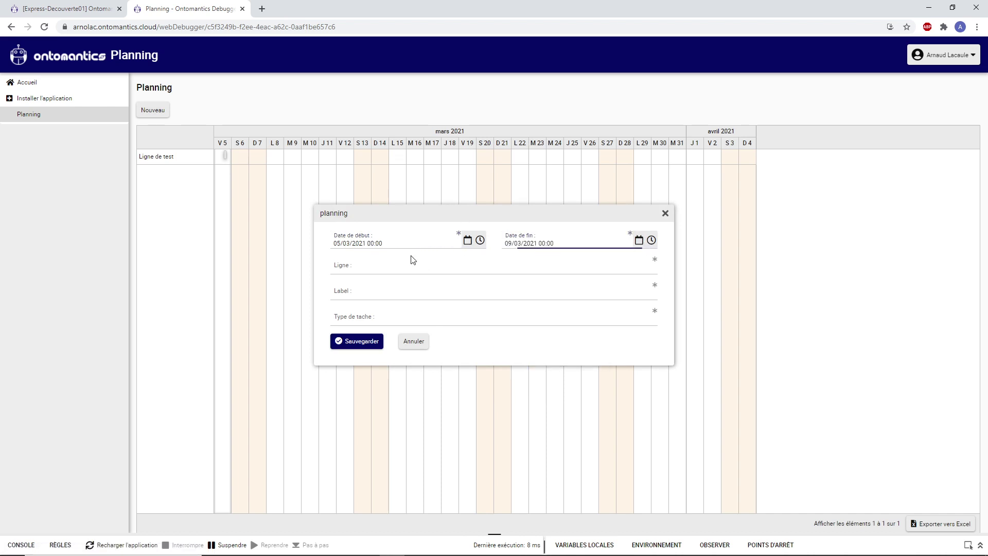
# Step: Fill in Ligne with "Développement du planning", Label with "Phase de test" and Type de tache with "default", and save the entry
pyautogui.click(459, 260)
pyautogui.write('R')
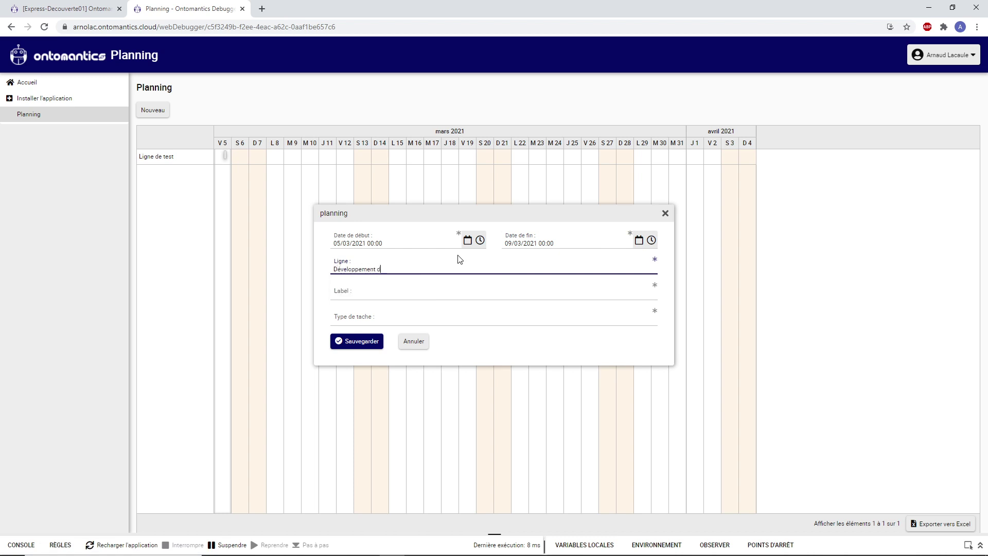
pyautogui.write('lanning')
pyautogui.click(558, 291)
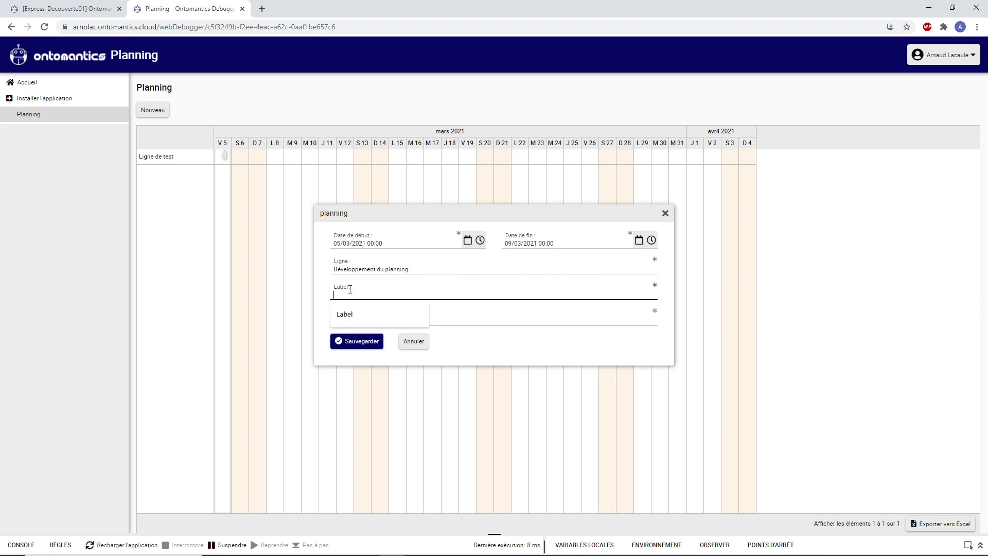
pyautogui.write('Phase de test')
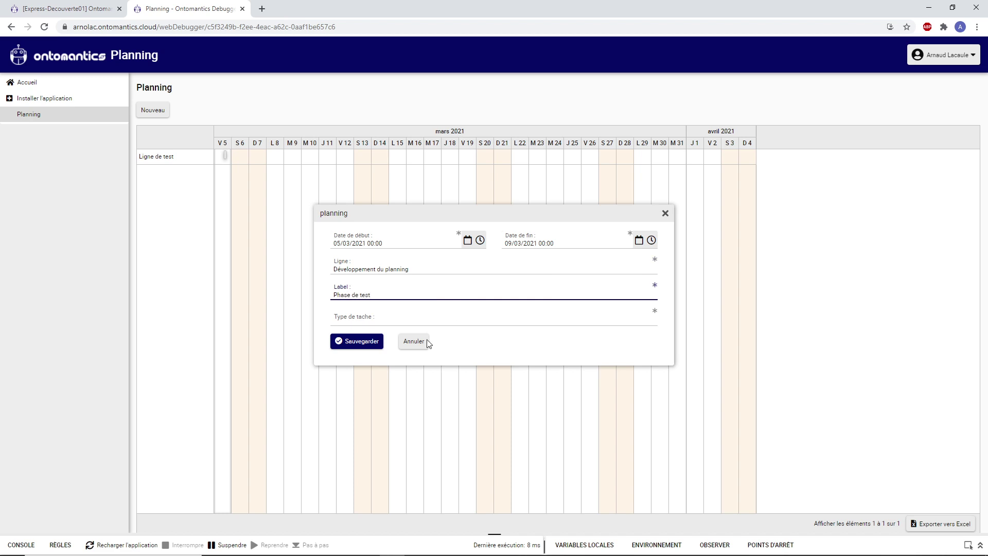
pyautogui.click(398, 319)
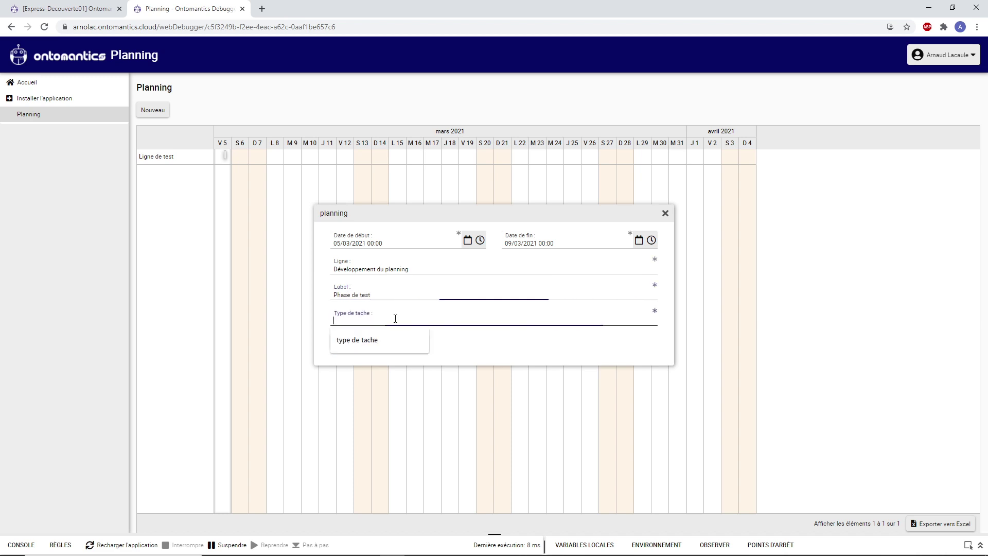
pyautogui.write('default')
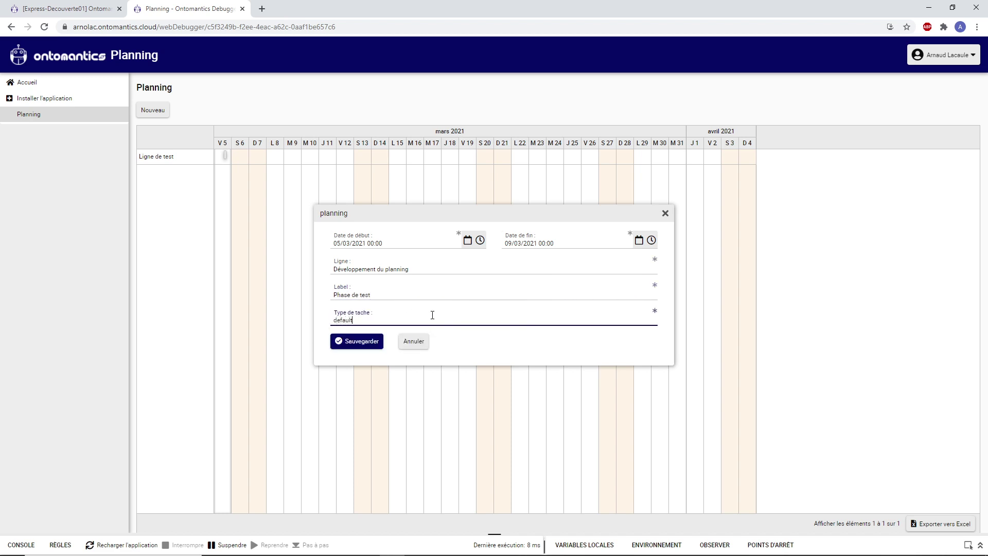
pyautogui.click(366, 342)
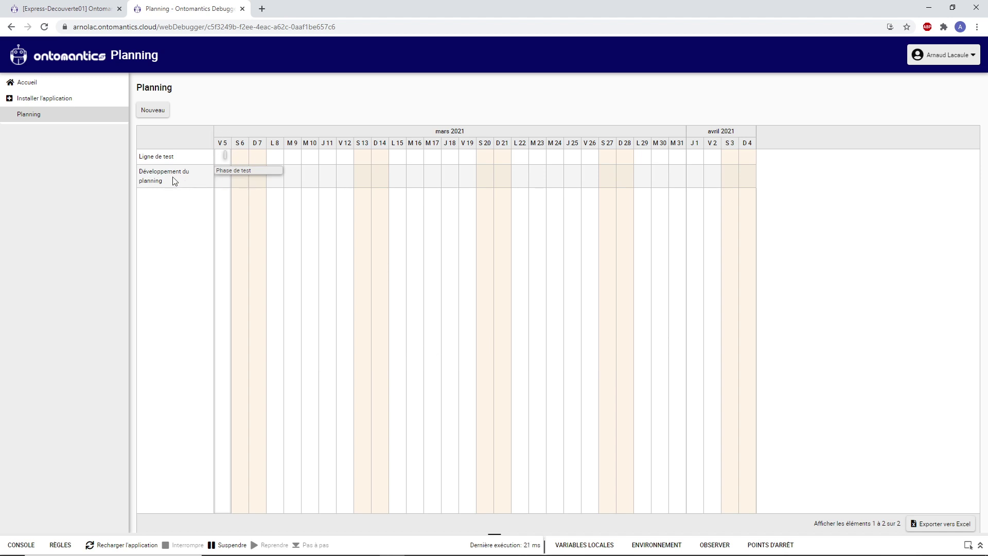
# Step: Start another entry, reusing the copied row name "Développement du planning" as Ligne and entering "Mise en prod" as Label
pyautogui.moveTo(178, 185); pyautogui.dragTo(138, 172)
pyautogui.hotkey('ctrl', 'c')
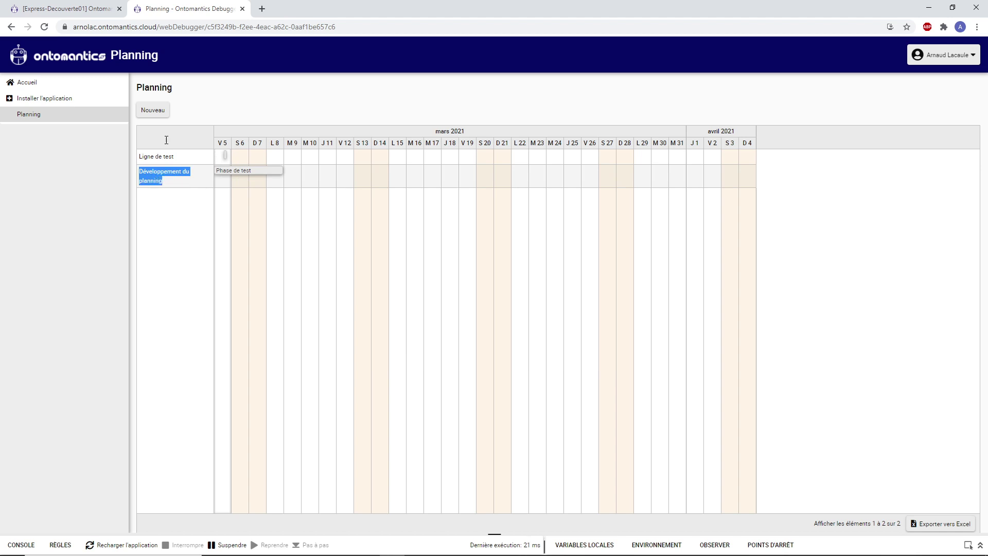
pyautogui.click(158, 113)
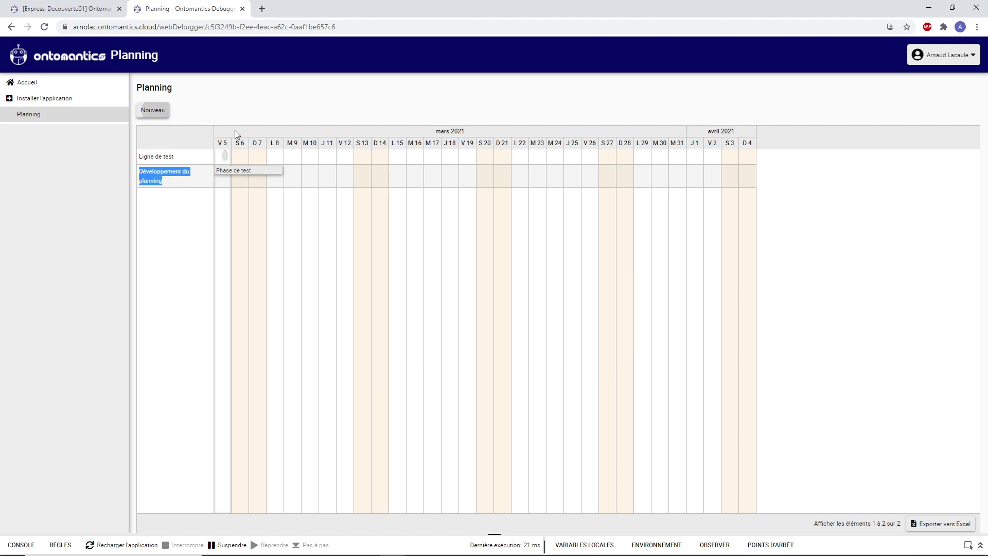
pyautogui.click(373, 263)
pyautogui.hotkey('ctrl', 'v')
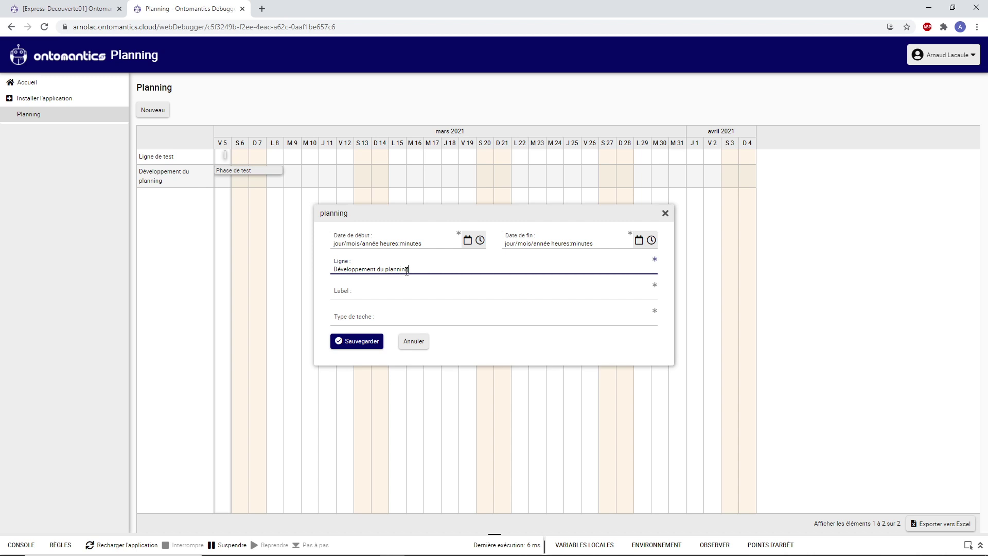
pyautogui.click(428, 296)
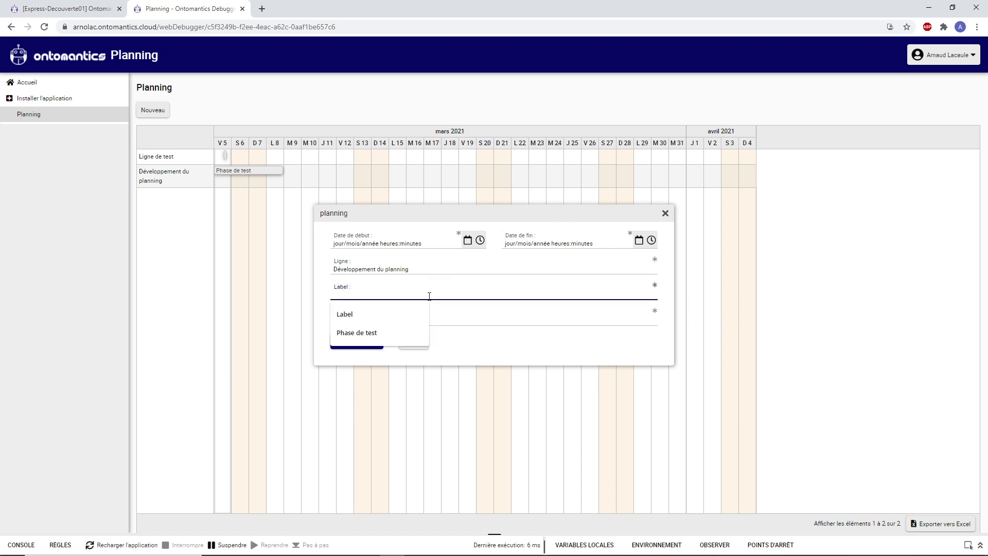
pyautogui.write('Mise en prod')
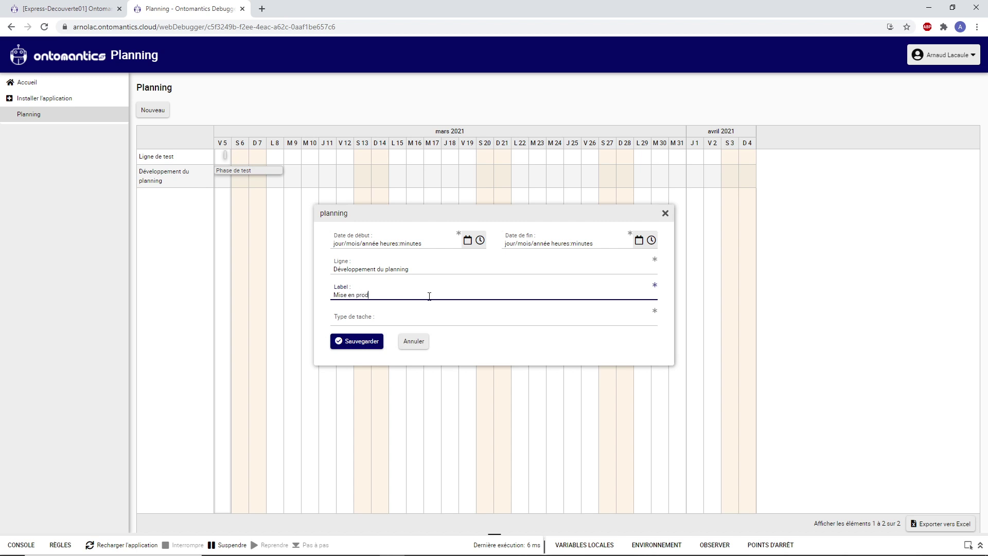
pyautogui.press('Tab')
# Step: Complete the "Mise en prod" entry with Date de début 10/03/2021, Date de fin 13/03/2021 and Type de tache "default", and save it
pyautogui.click(466, 240)
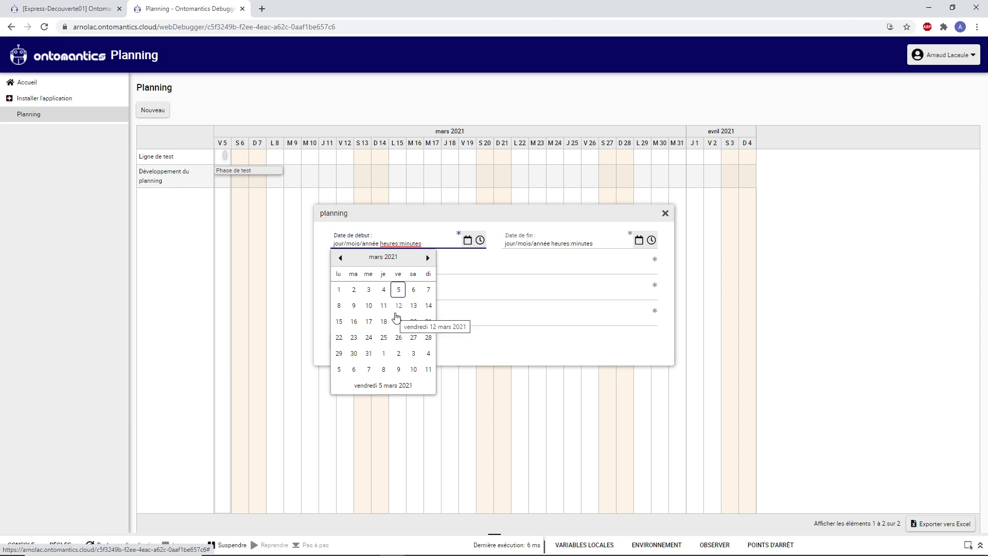
pyautogui.click(370, 306)
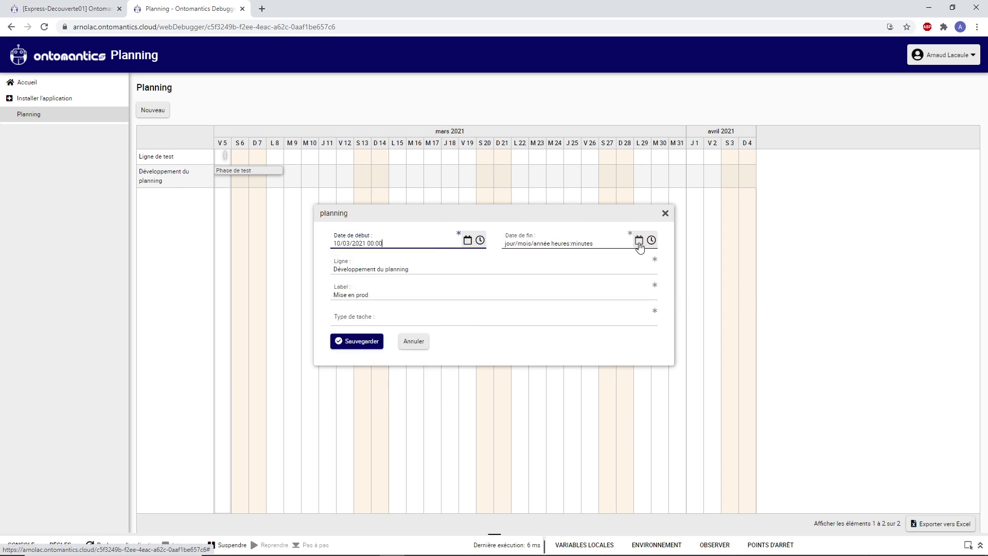
pyautogui.click(638, 241)
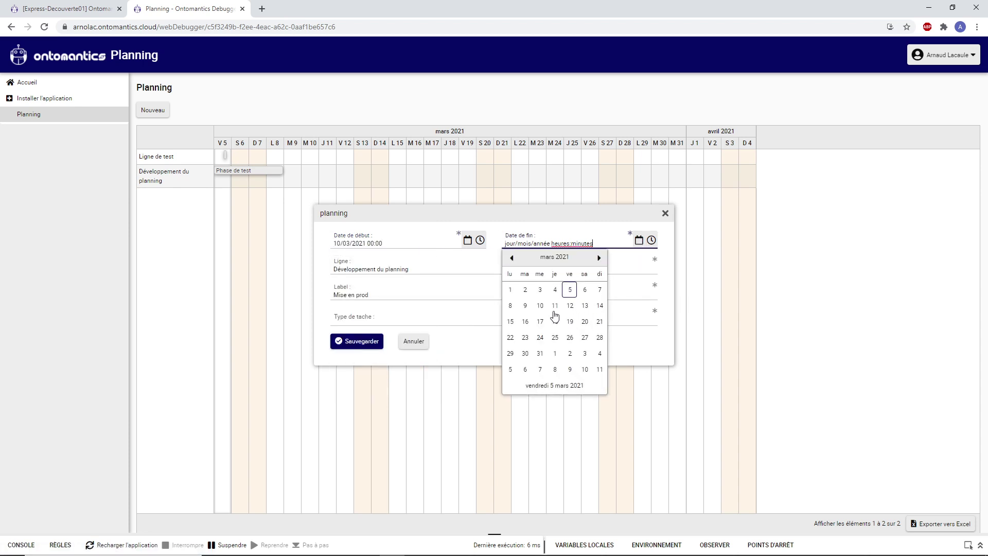
pyautogui.click(584, 305)
pyautogui.click(377, 320)
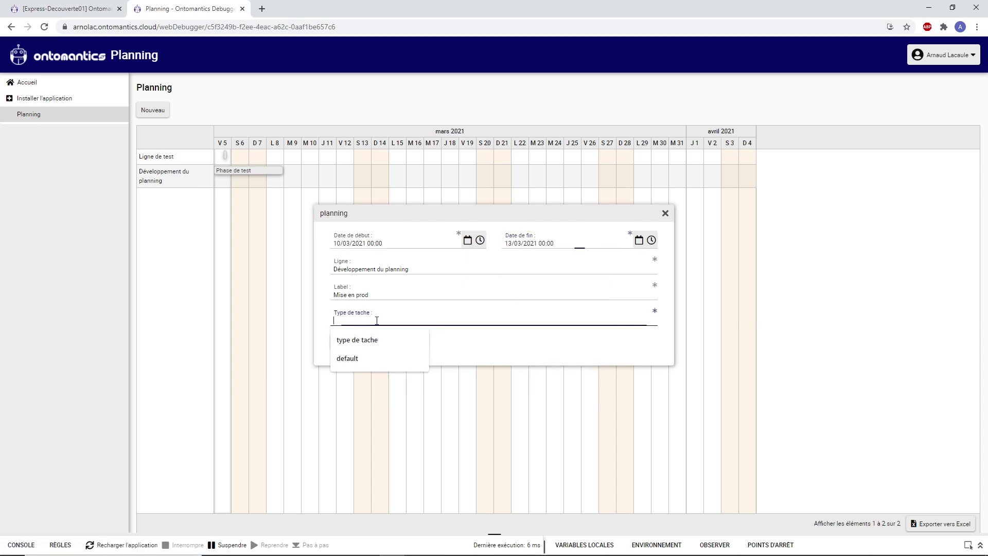
pyautogui.write('default')
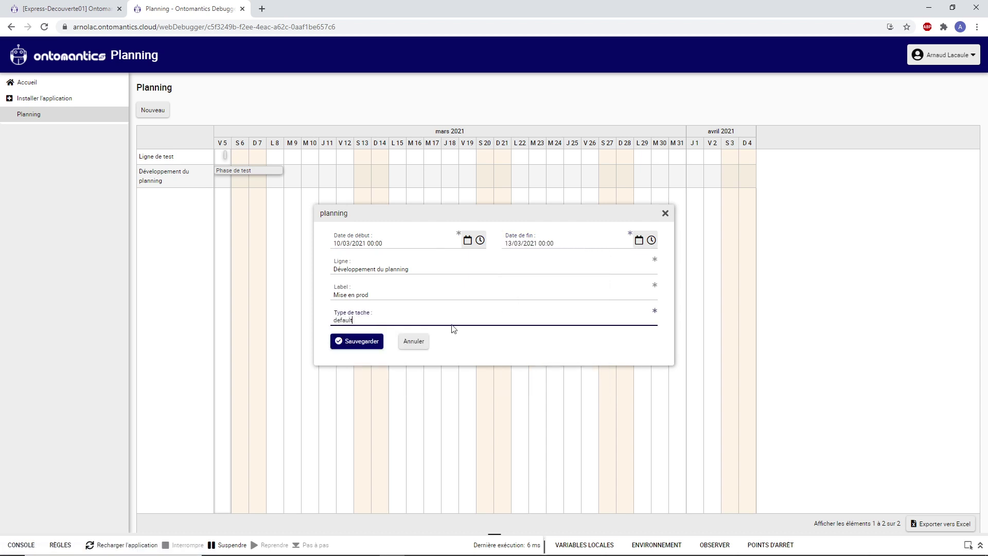
pyautogui.click(376, 341)
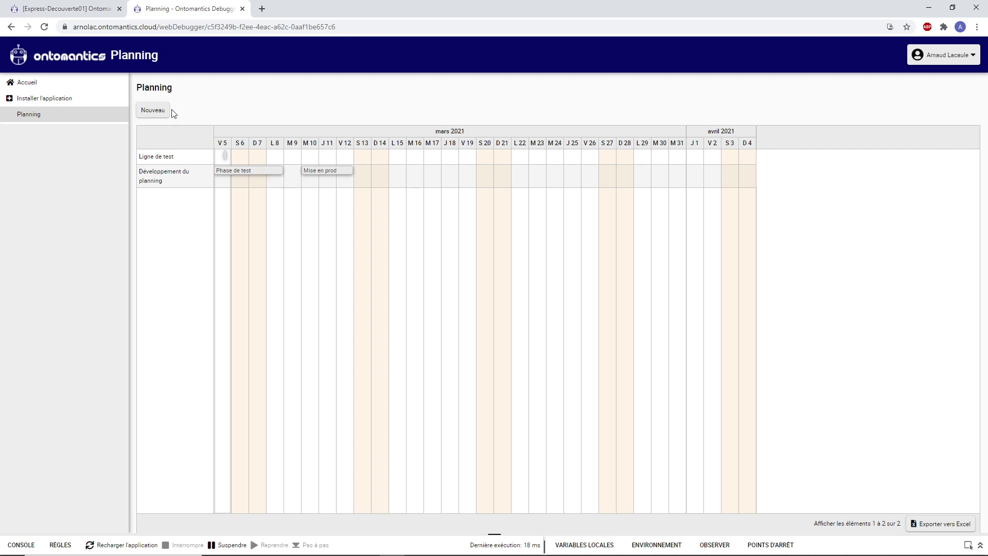
# Step: Return to the designer, open the Planning screen in creation mode and open TablePlanning's "default" task type for editing
pyautogui.click(90, 8)
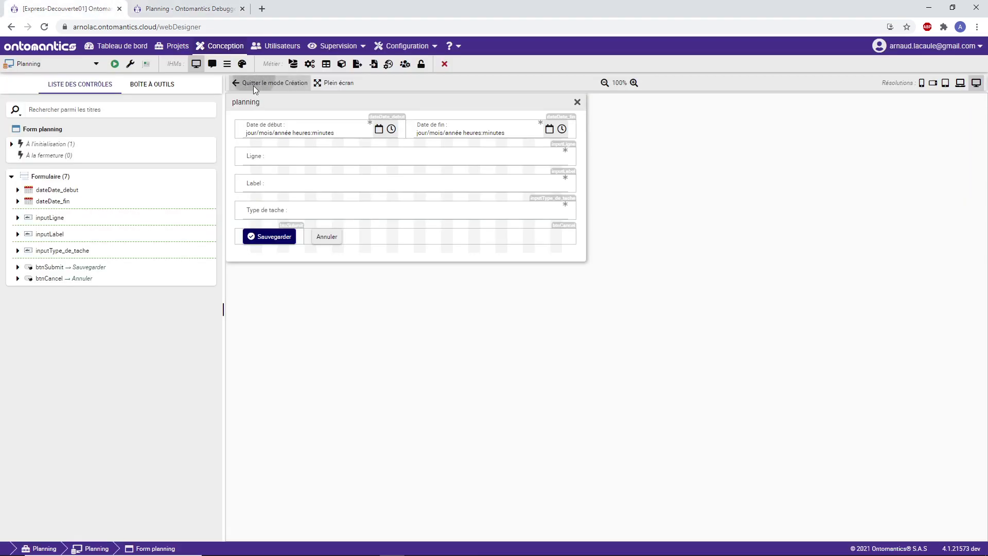
pyautogui.click(253, 84)
pyautogui.click(64, 228)
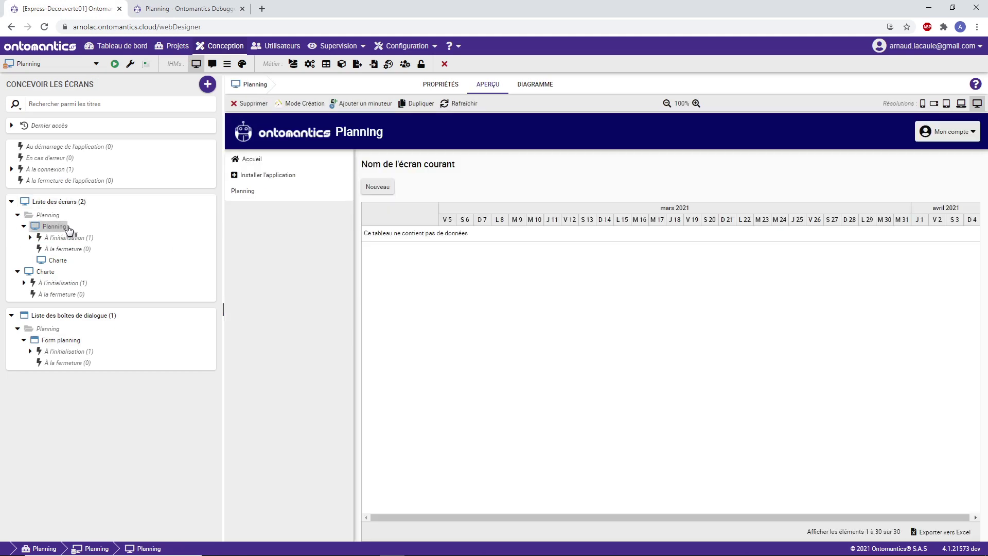
pyautogui.click(303, 104)
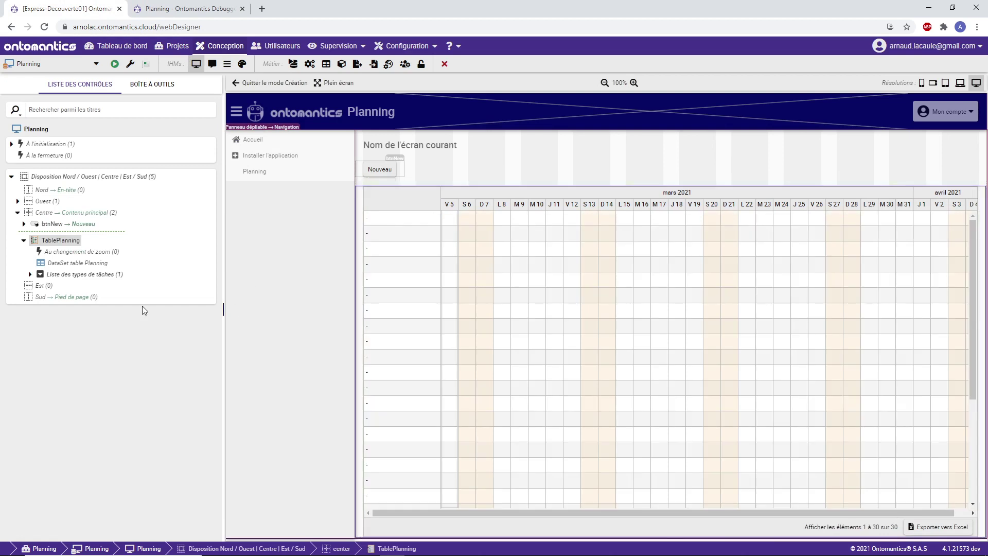
pyautogui.click(30, 274)
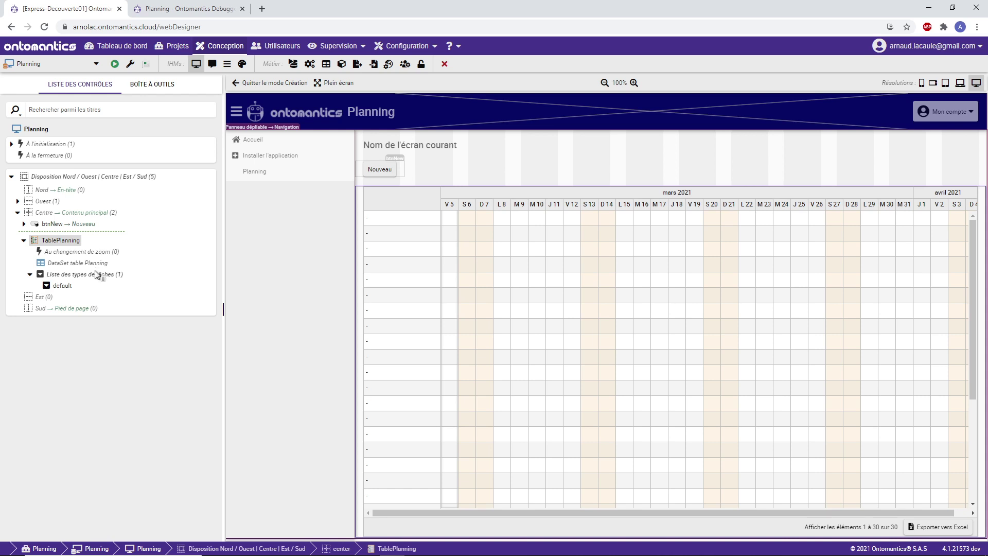
pyautogui.click(69, 286)
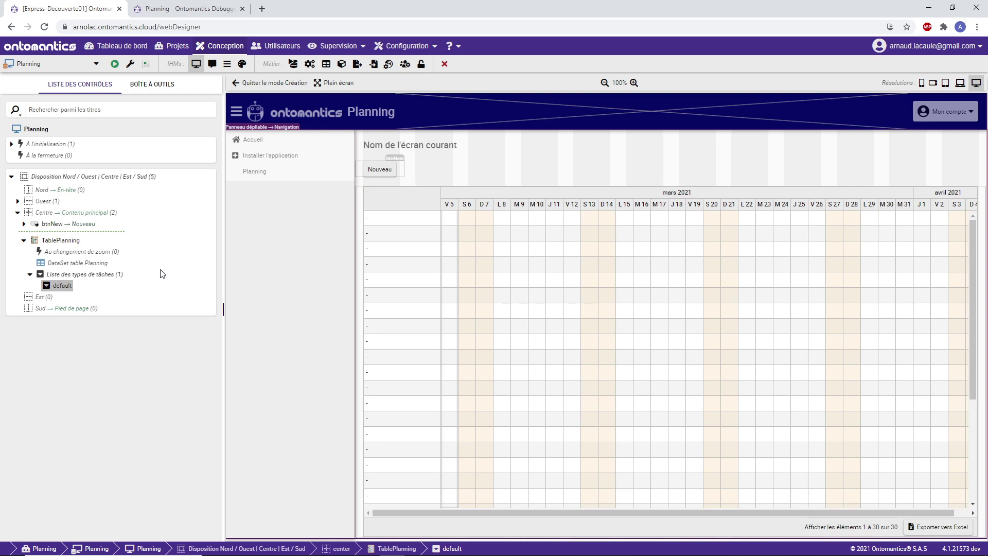
pyautogui.rightClick(62, 286)
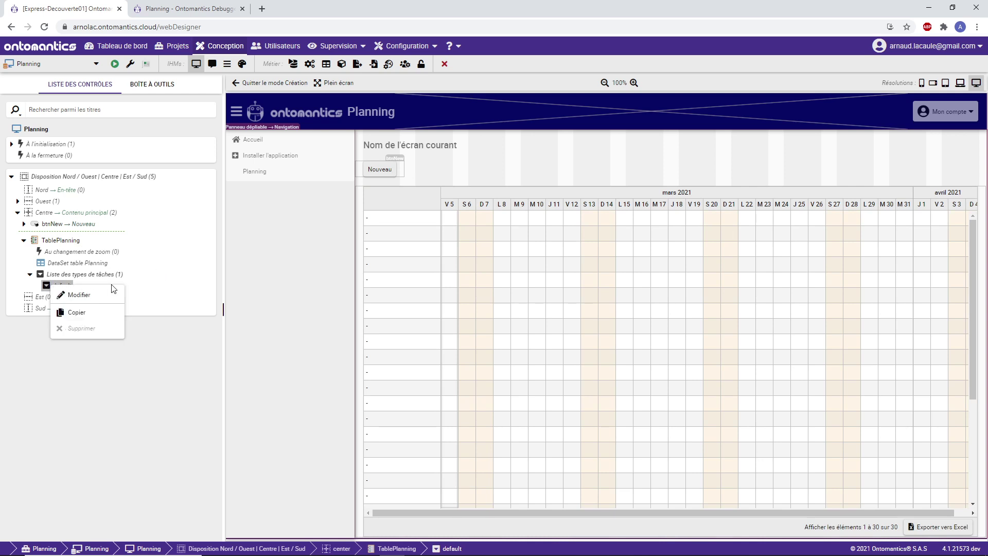
pyautogui.click(79, 294)
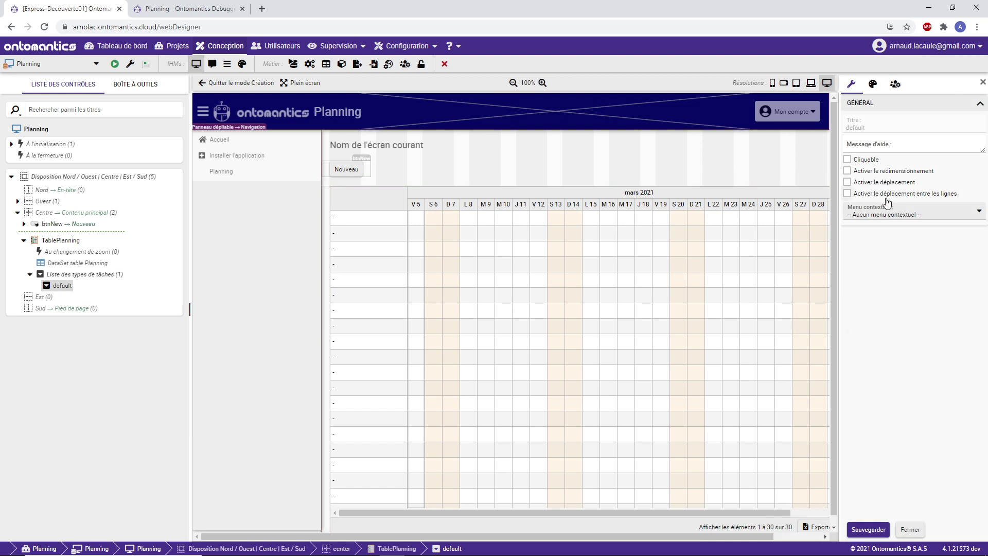
# Step: Make the "default" task type clickable, enable its resizing and moving, and save the settings
pyautogui.click(848, 161)
pyautogui.click(848, 171)
pyautogui.click(848, 182)
pyautogui.click(868, 529)
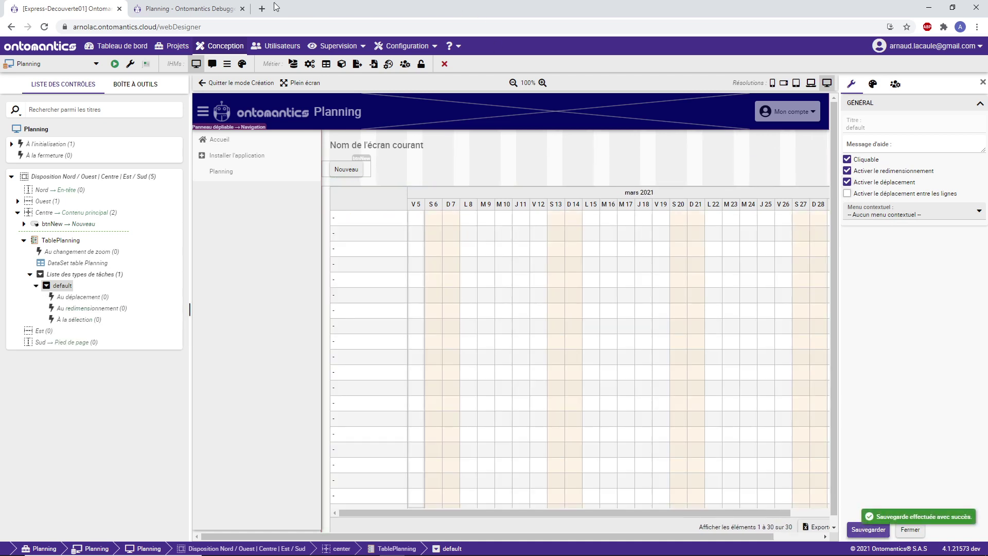
# Step: Reload the application in the debugger and test rescheduling the "Mise en prod" task on the Planning screen to span 11 to 18 March
pyautogui.click(215, 5)
pyautogui.click(127, 544)
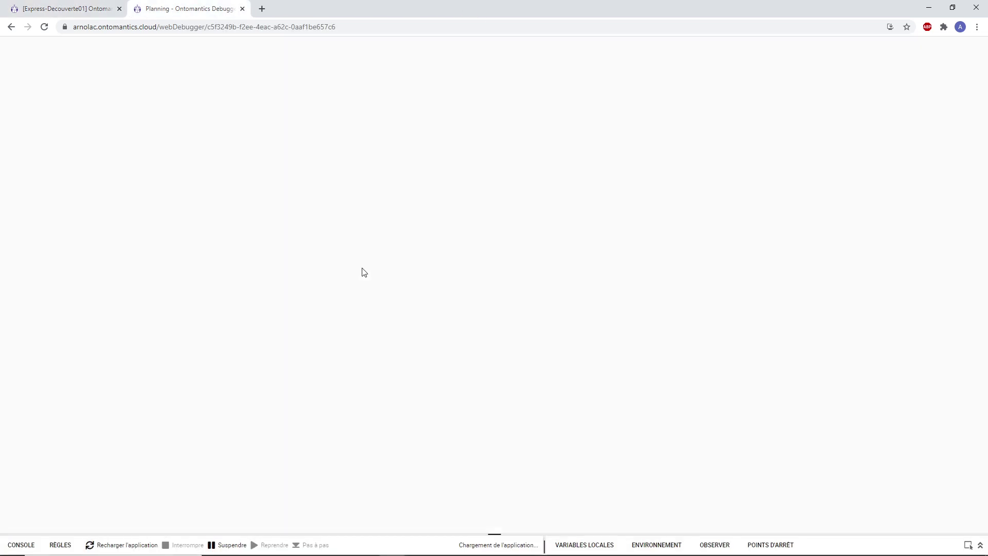
pyautogui.click(68, 120)
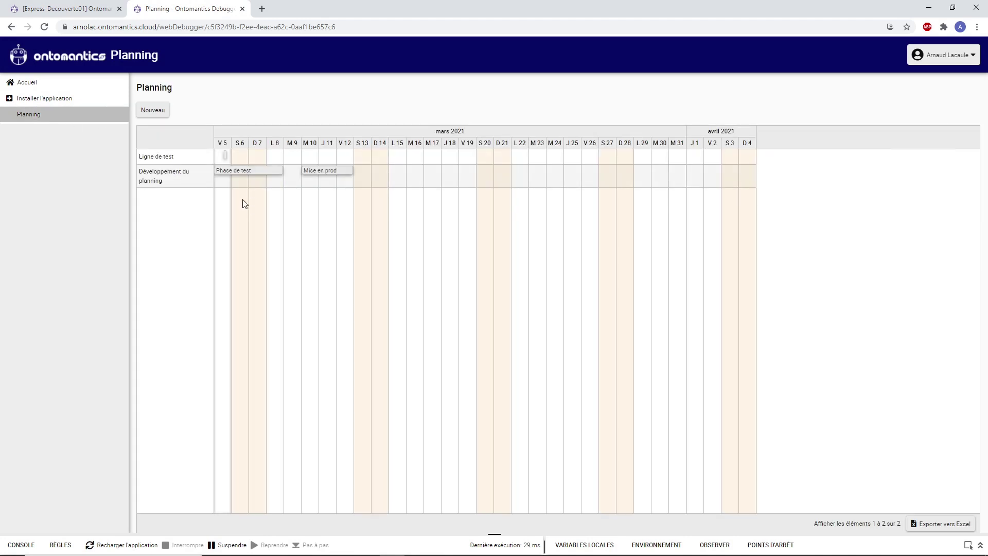
pyautogui.moveTo(315, 173); pyautogui.dragTo(442, 193)
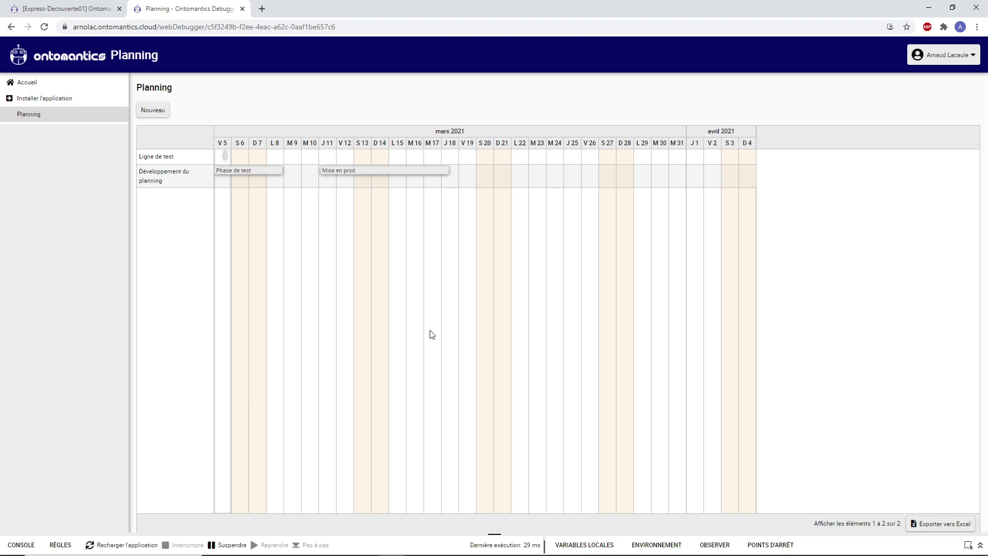
pyautogui.click(77, 9)
pyautogui.click(175, 9)
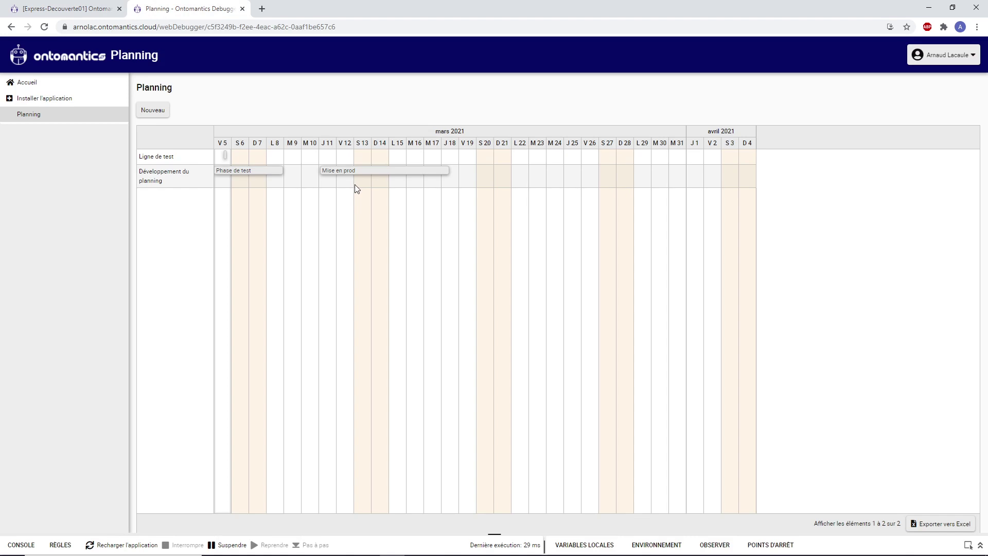
# Step: In the designer, create and save a new menu titled "Planning - Default"
pyautogui.click(64, 8)
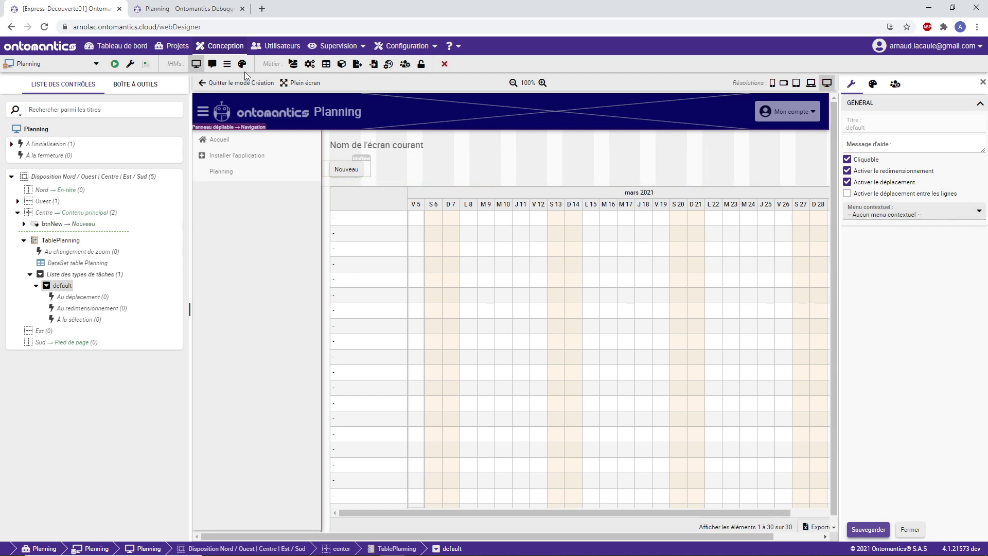
pyautogui.click(231, 66)
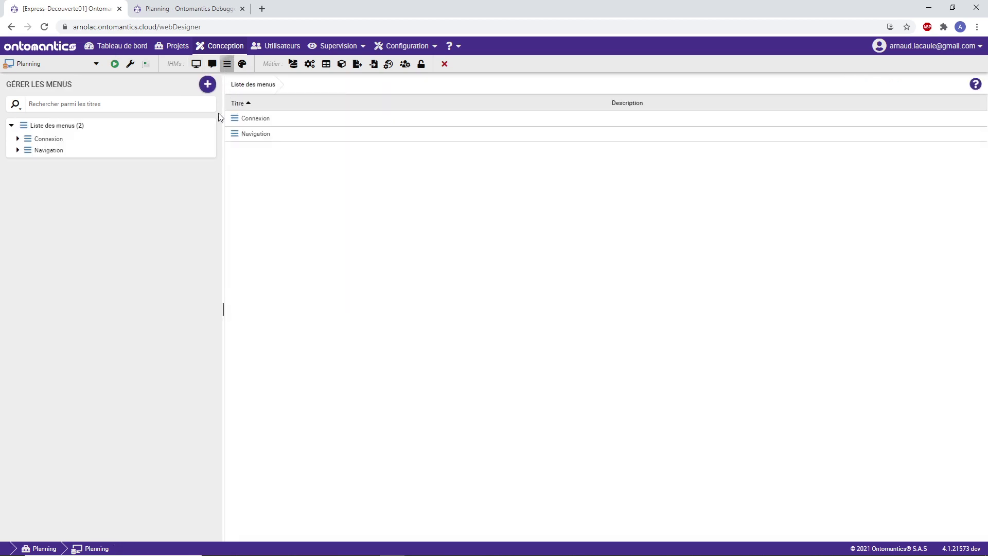
pyautogui.rightClick(72, 126)
pyautogui.click(126, 132)
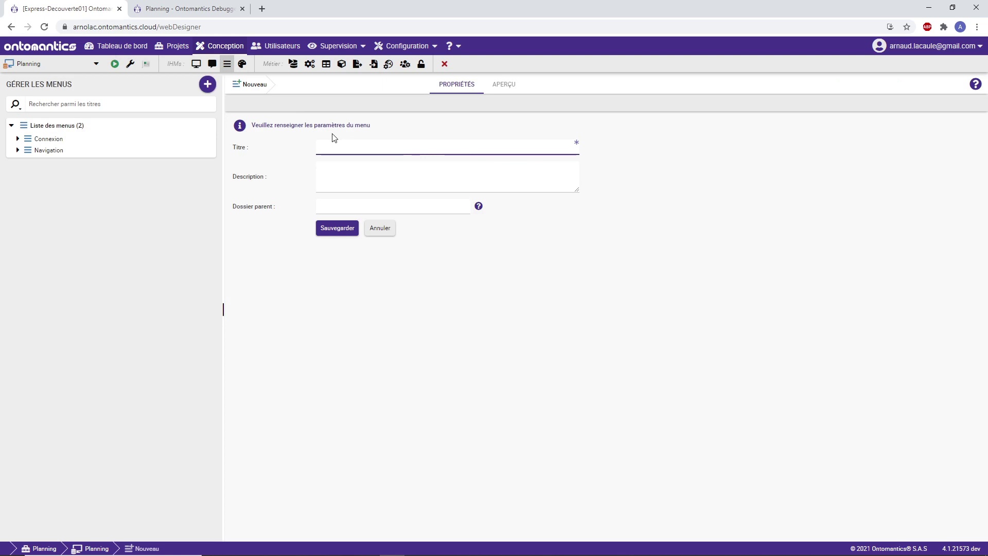
pyautogui.write('P')
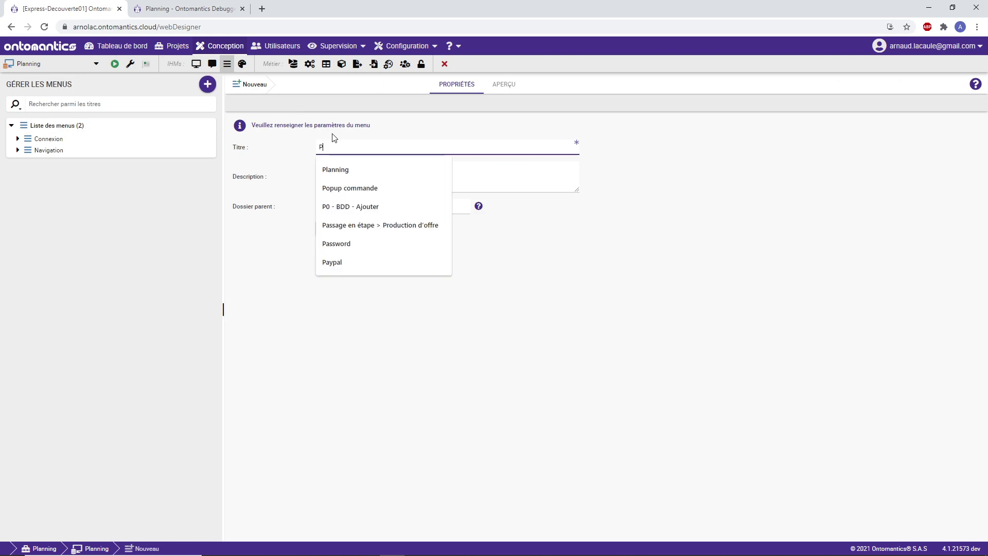
pyautogui.write('lanning - Default')
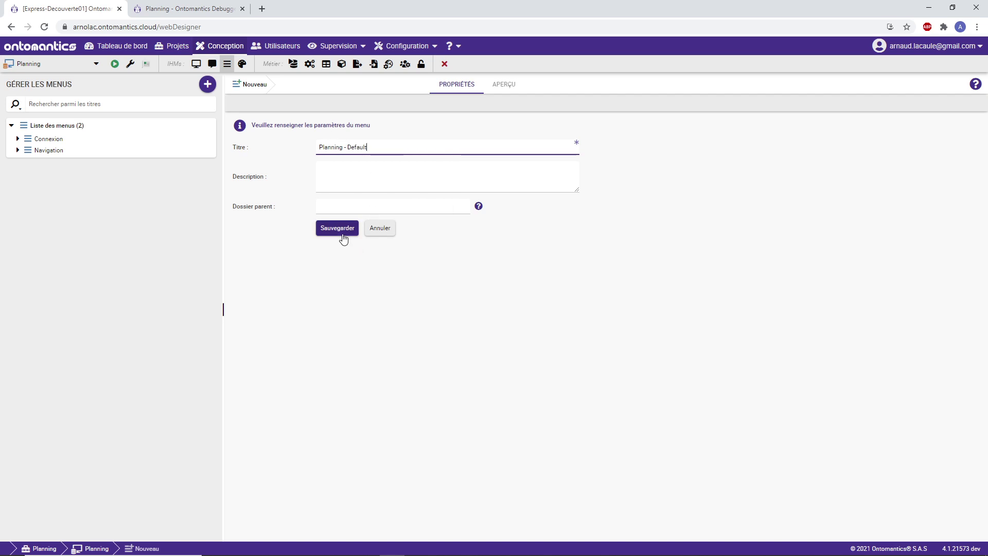
pyautogui.click(340, 230)
pyautogui.click(330, 228)
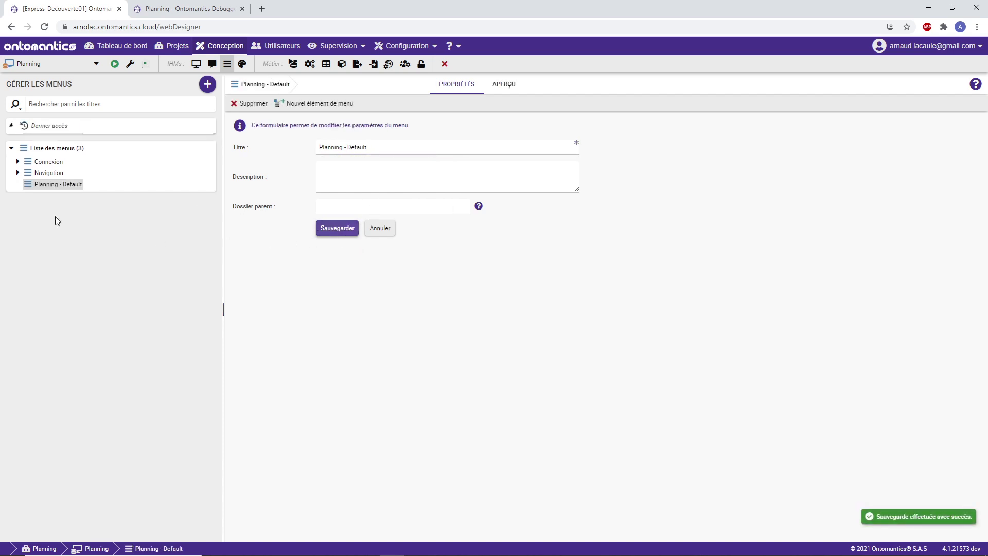
# Step: Add a menu element of type Élément simple titled "Modifier la tache" to the "Planning - Default" menu and save it
pyautogui.rightClick(61, 183)
pyautogui.click(92, 199)
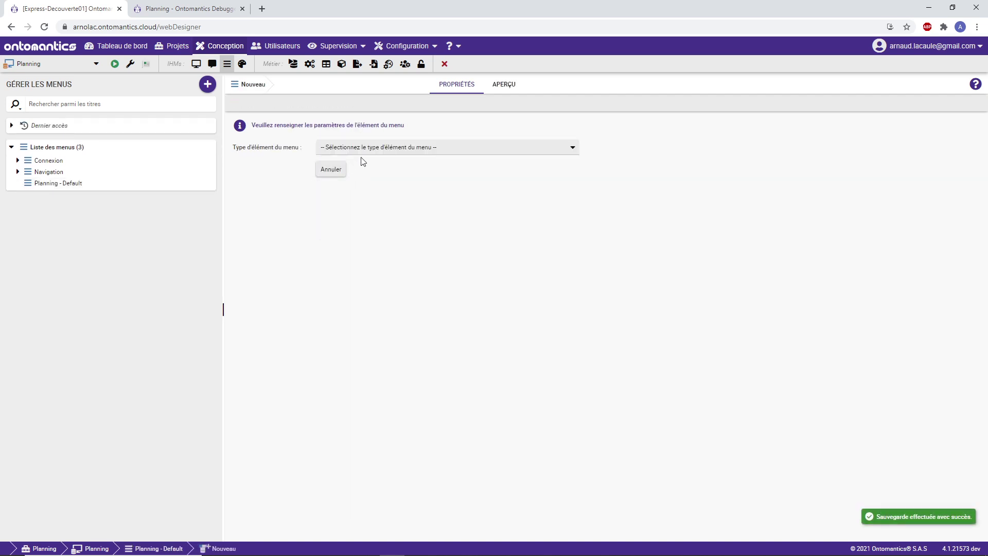
pyautogui.click(361, 150)
pyautogui.click(360, 179)
pyautogui.click(359, 172)
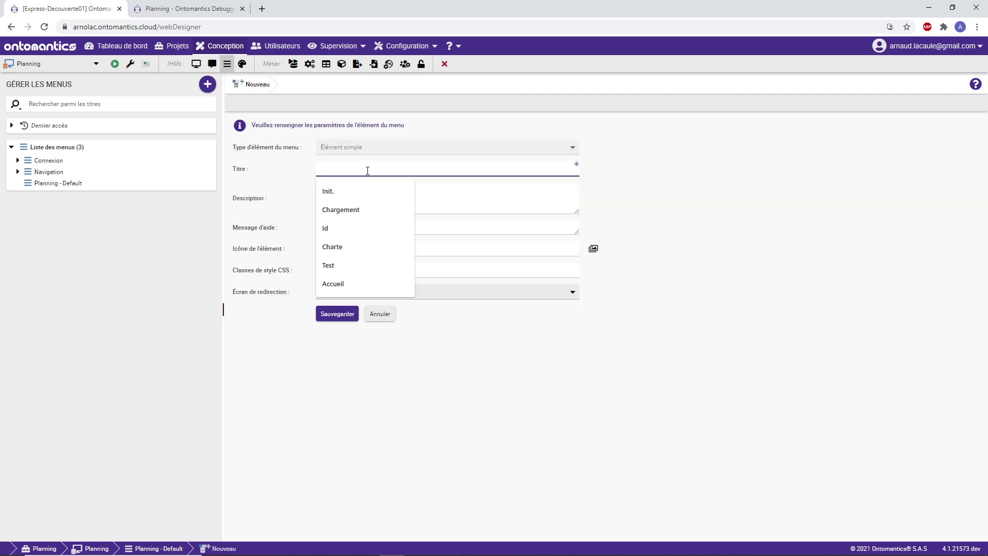
pyautogui.write('Modifier la tache')
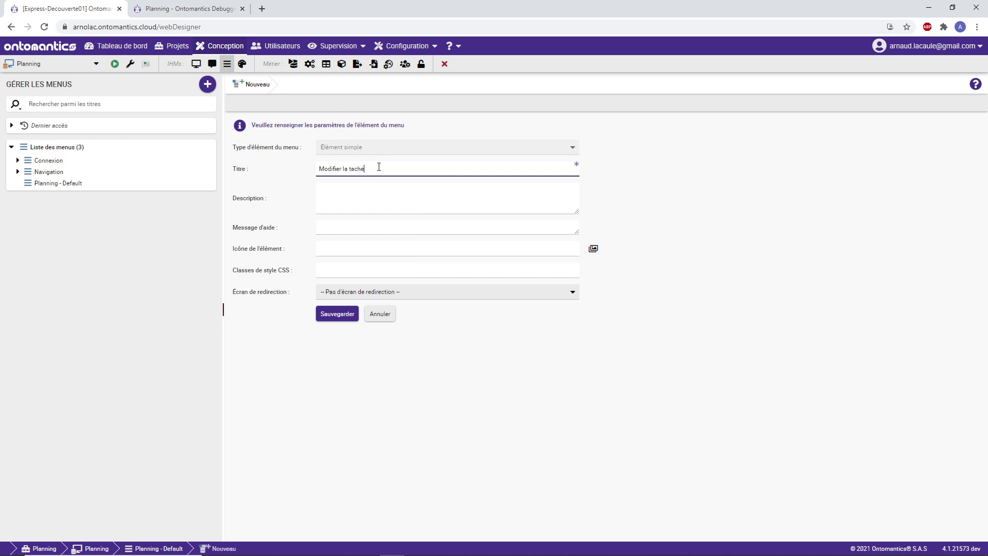
pyautogui.click(348, 317)
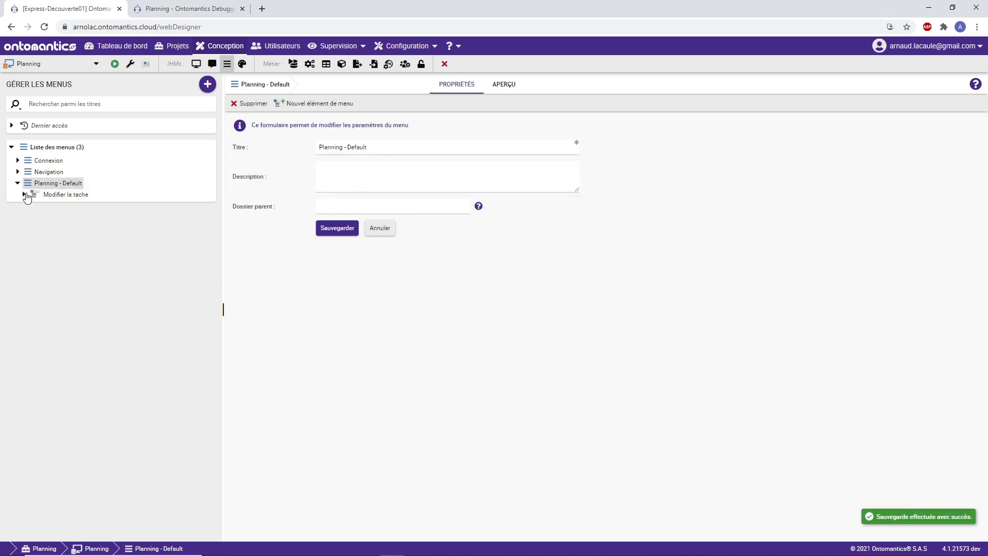
# Step: Attach the existing behaviour "Set variables edition Planning" to the "Au clic du menu" event of "Modifier la tache"
pyautogui.click(26, 195)
pyautogui.rightClick(54, 205)
pyautogui.click(111, 239)
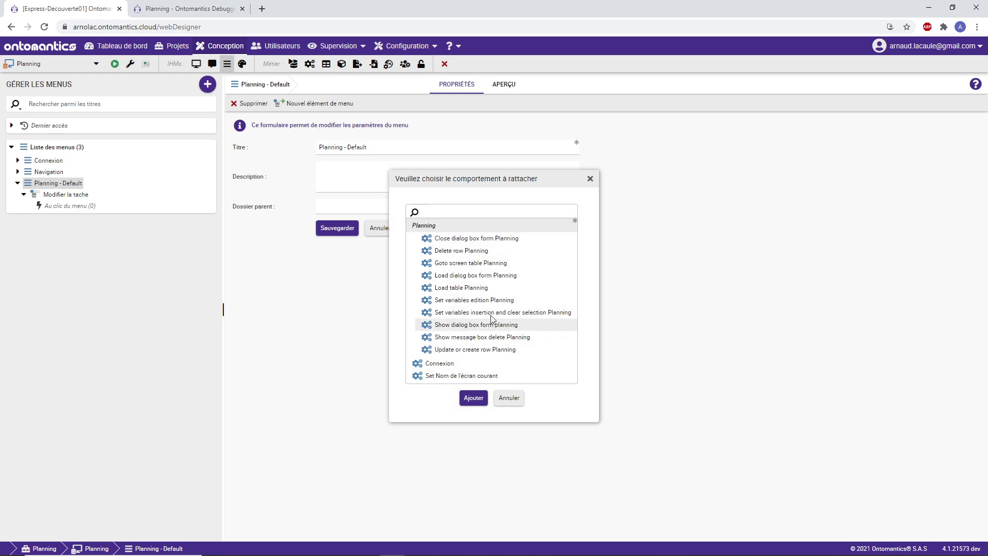
pyautogui.click(474, 300)
pyautogui.click(473, 398)
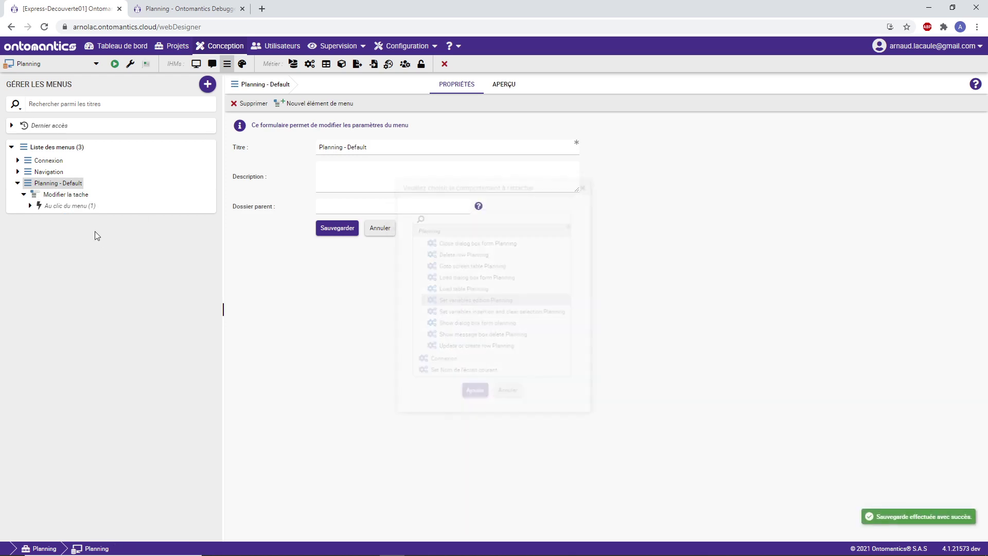
# Step: Attach the existing behaviour "Show dialog box form planning" to the same menu event and expand the event to check its behaviours
pyautogui.rightClick(75, 207)
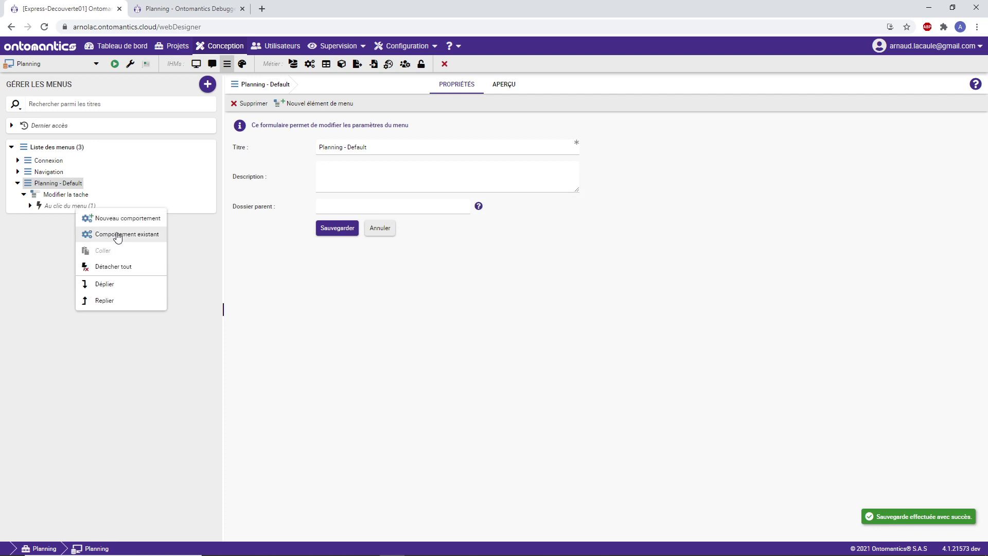
pyautogui.click(118, 235)
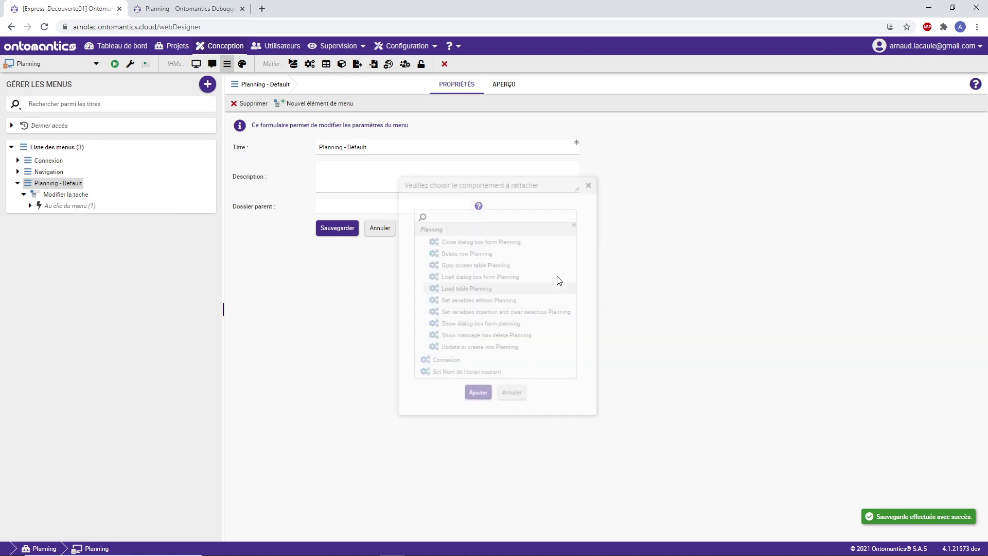
pyautogui.click(492, 325)
pyautogui.click(473, 397)
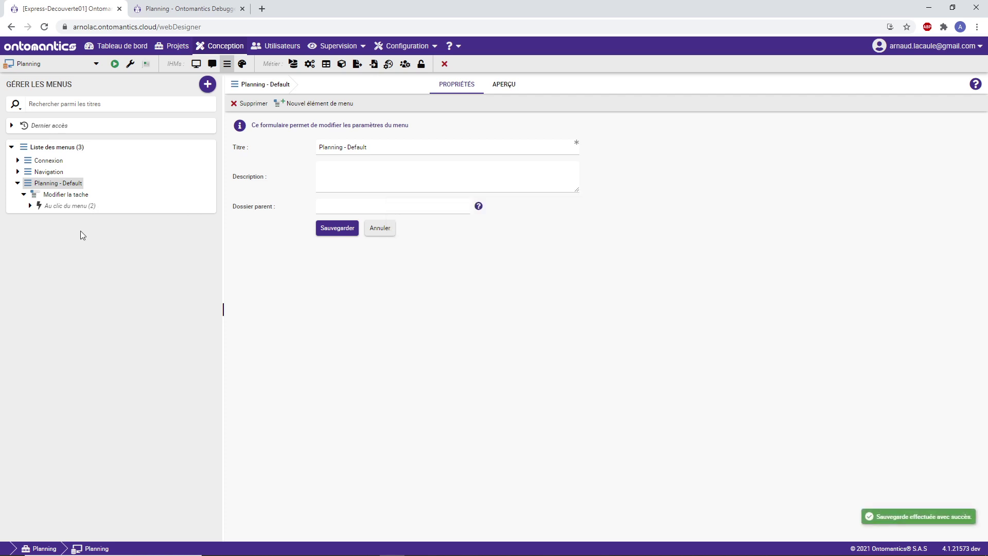
pyautogui.click(30, 206)
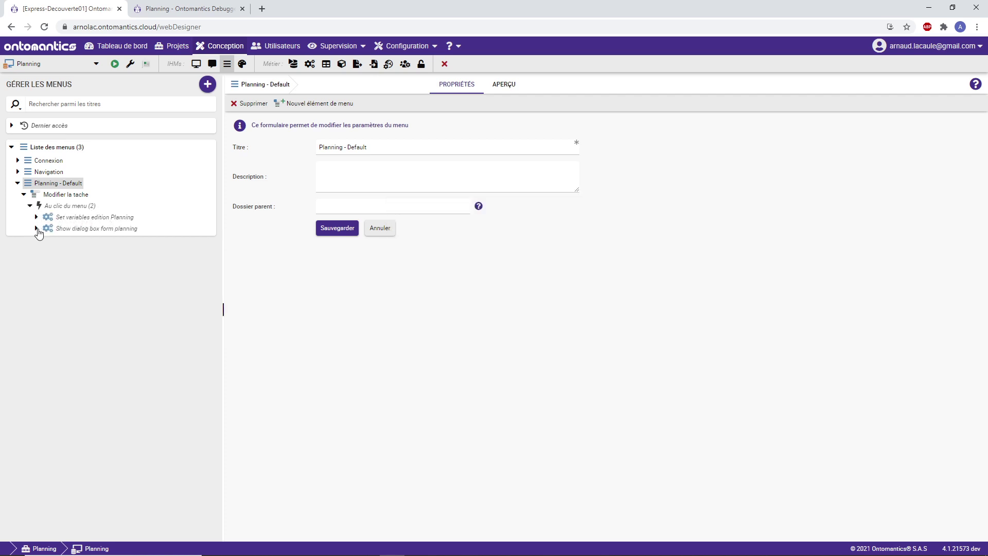
pyautogui.click(37, 229)
# Step: Reload the Planning application in the debugger, open the Planning screen and test the context menu on the "Mise en prod" task
pyautogui.click(229, 5)
pyautogui.click(121, 544)
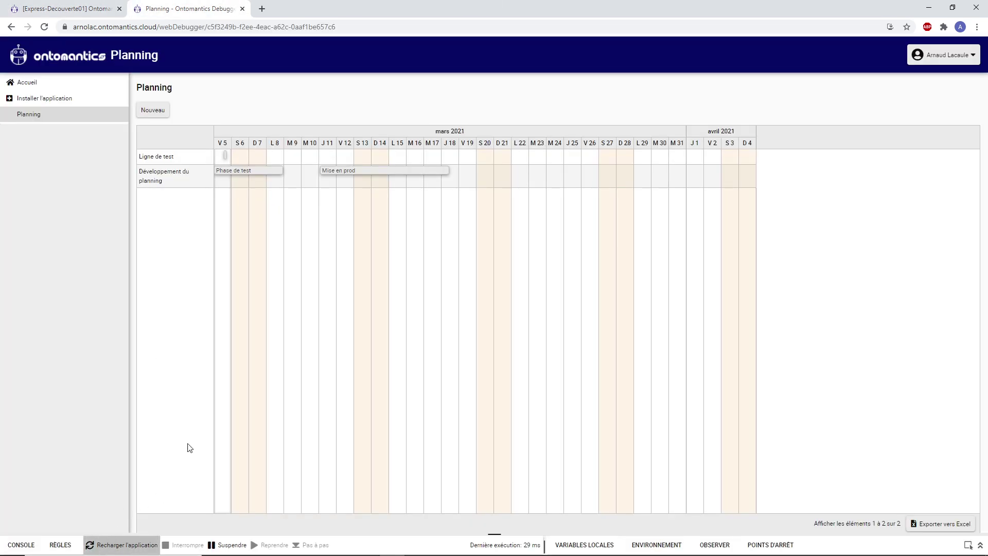
pyautogui.click(50, 109)
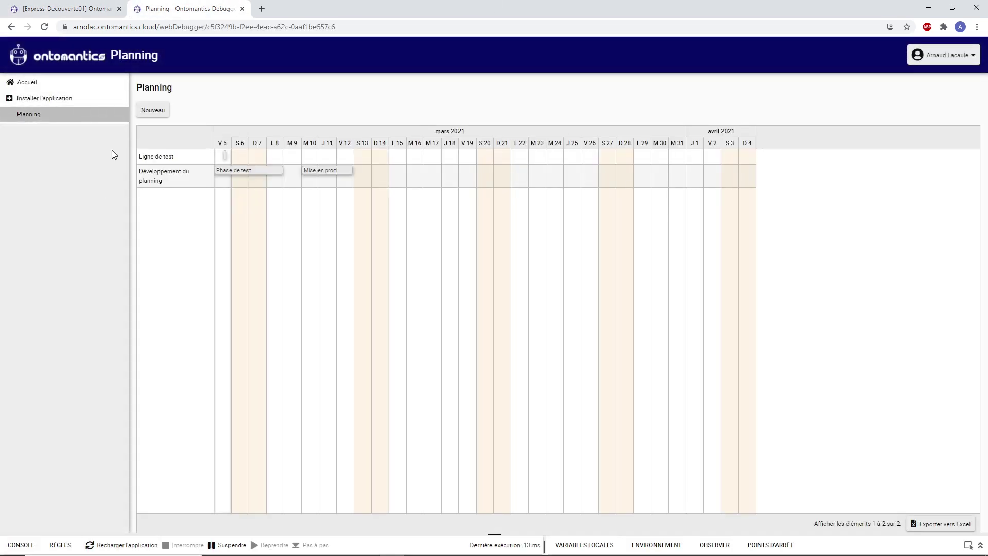
pyautogui.rightClick(316, 170)
pyautogui.press('Escape')
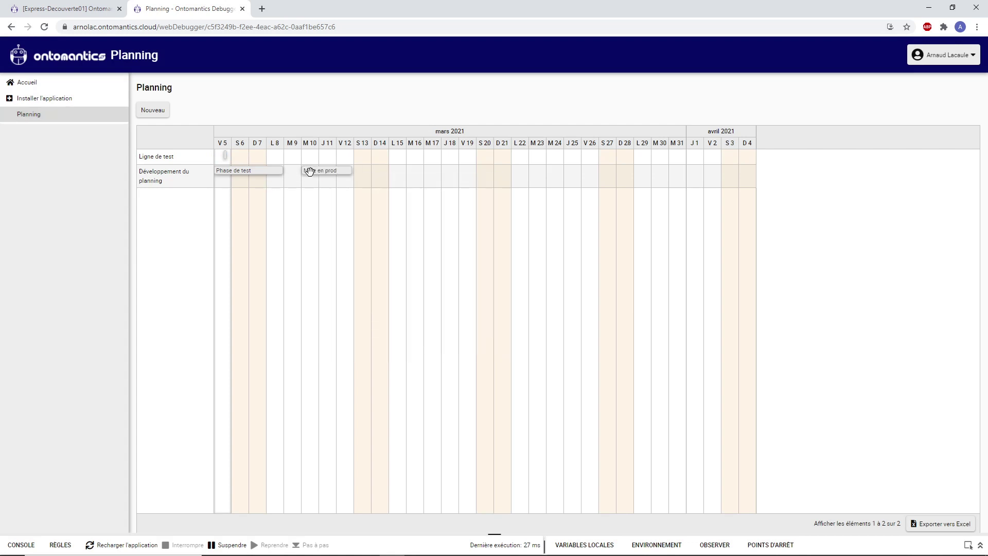
pyautogui.rightClick(311, 172)
# Step: Back in the designer's Planning screen, assign "Planning - Default" as the context menu of the default task type and save
pyautogui.hotkey('ctrl', '1')
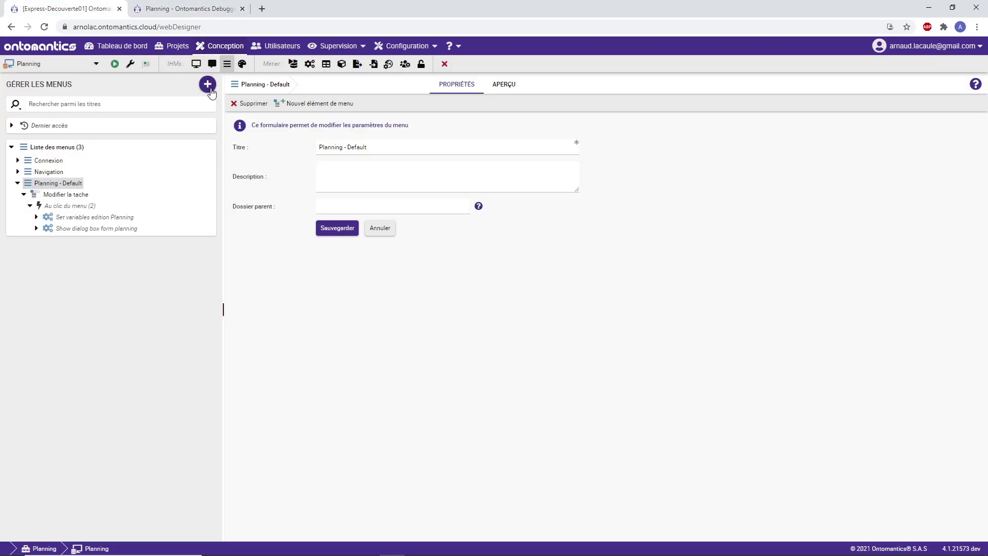
pyautogui.click(196, 65)
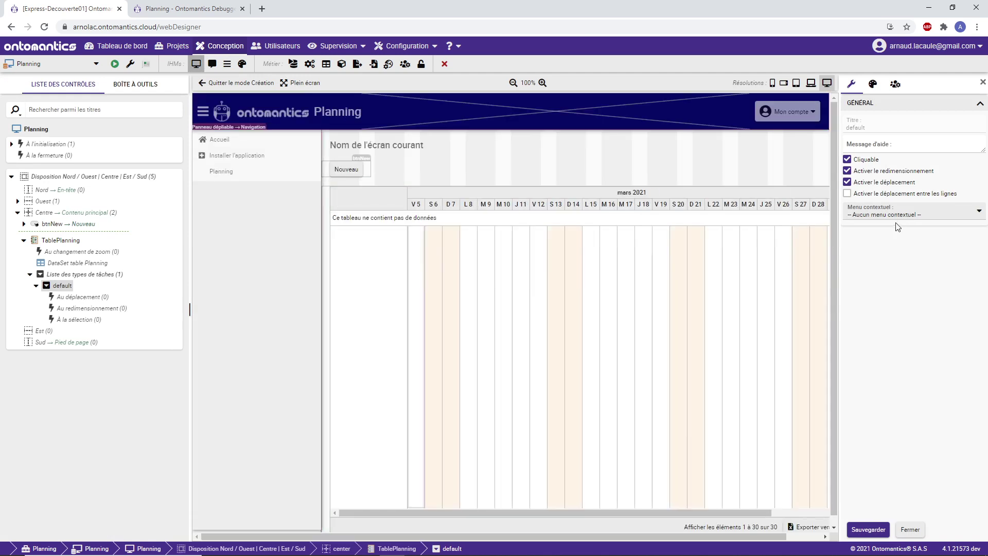
pyautogui.click(893, 216)
pyautogui.click(901, 267)
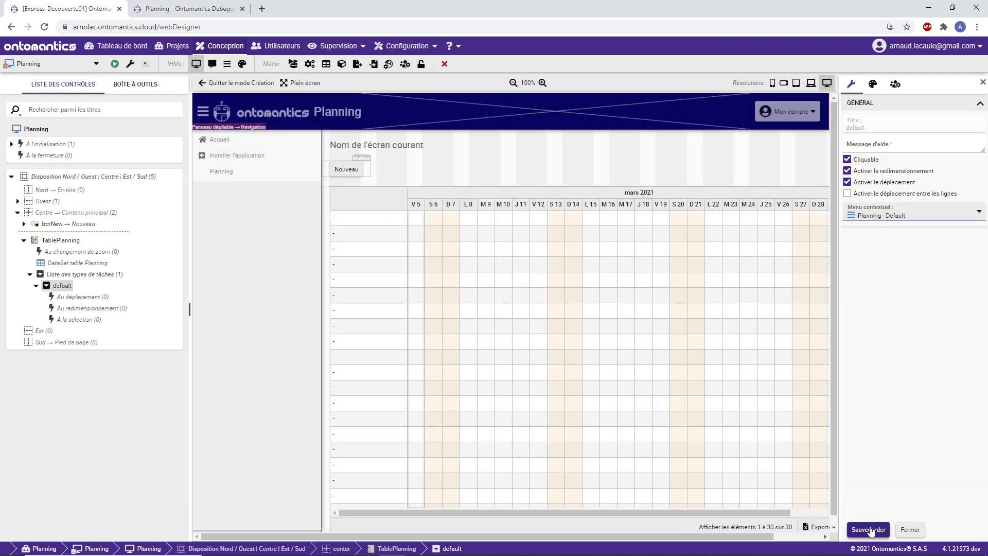
pyautogui.hotkey('ctrl', 's')
# Step: Reload the application in the debugger and test "Modifier la tache" on "Phase de test" and "Mise en prod", closing each form without changes
pyautogui.hotkey('ctrl', '2')
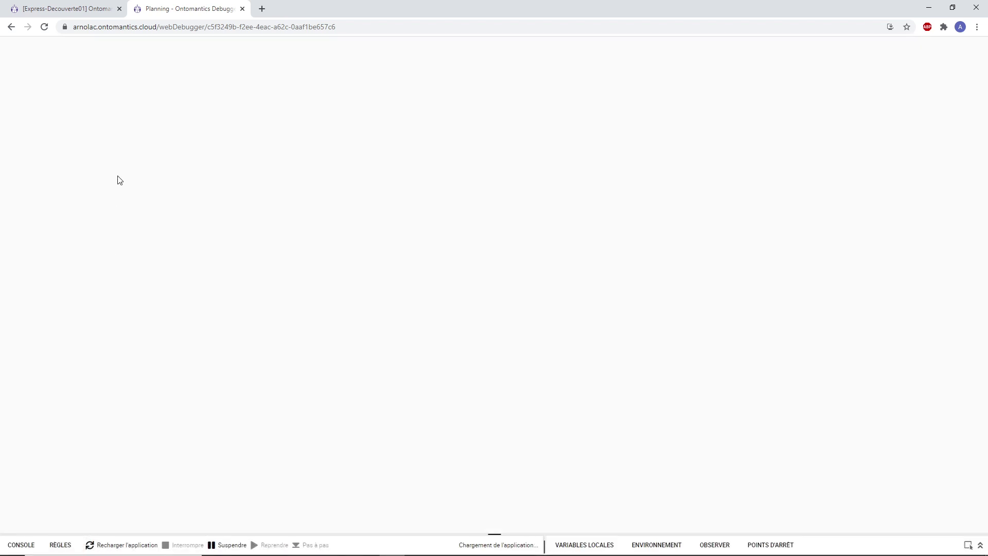
pyautogui.click(64, 120)
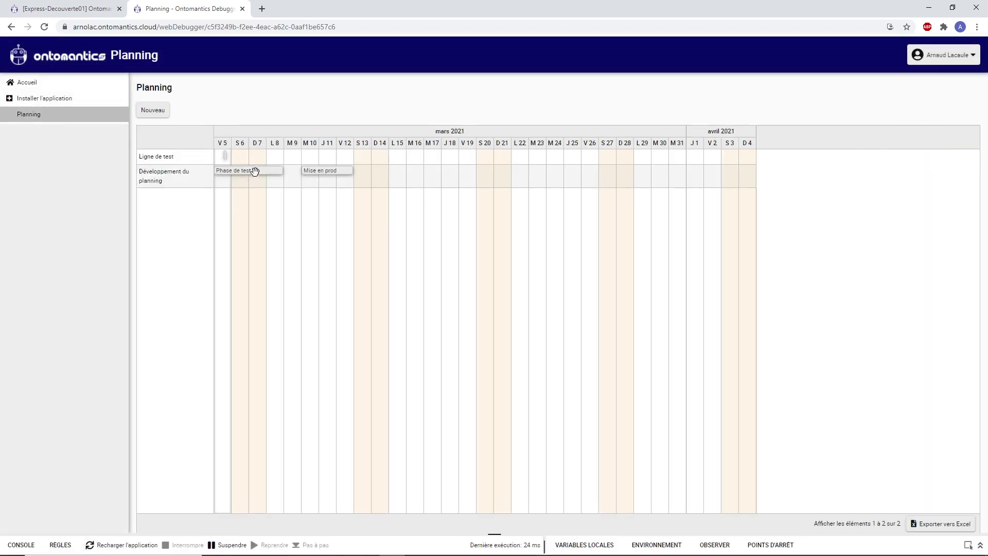
pyautogui.rightClick(257, 172)
pyautogui.click(288, 184)
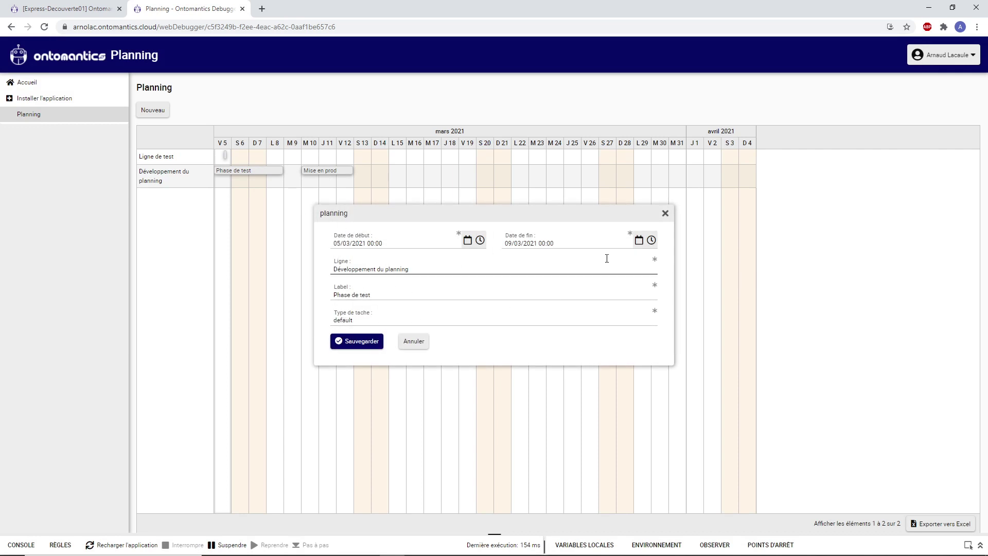
pyautogui.click(665, 213)
pyautogui.rightClick(327, 171)
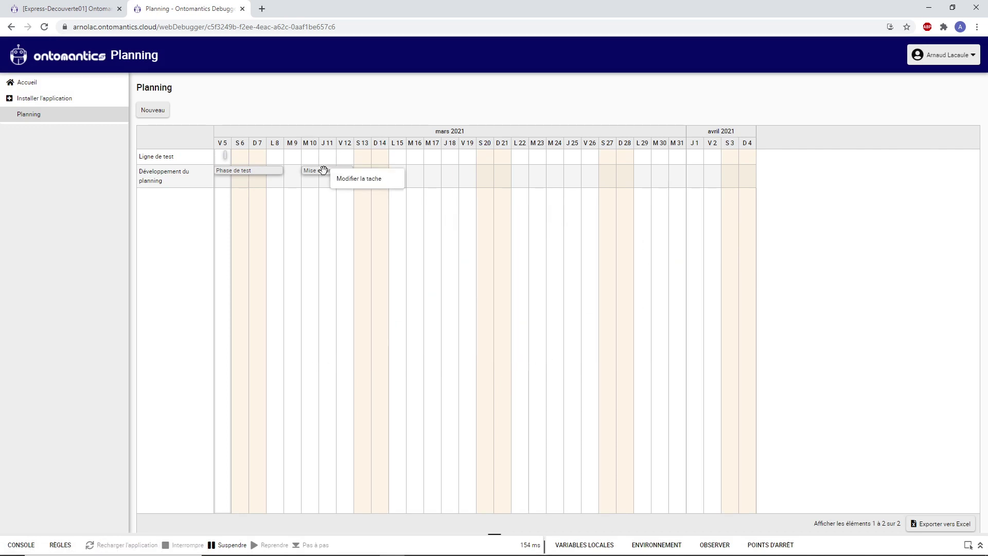
pyautogui.click(358, 180)
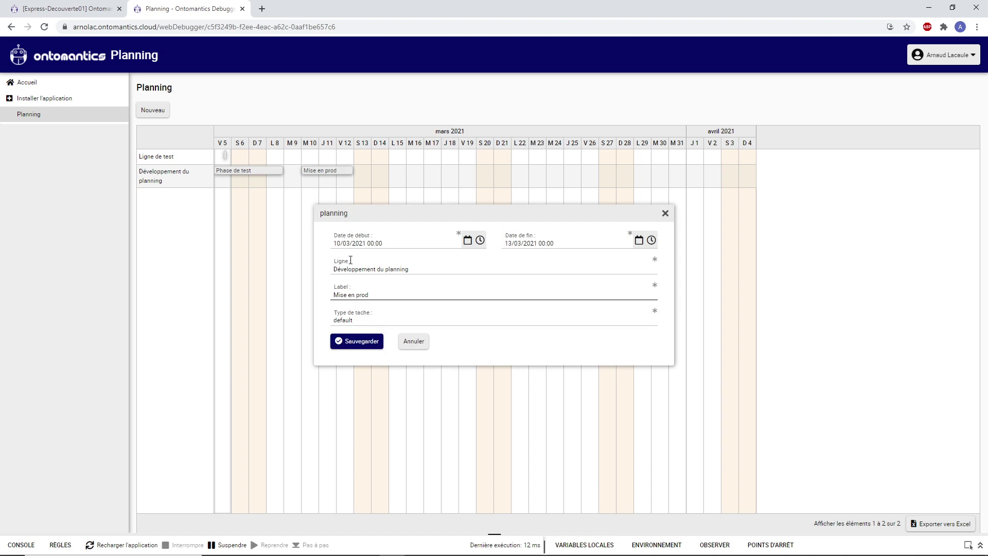
pyautogui.click(663, 215)
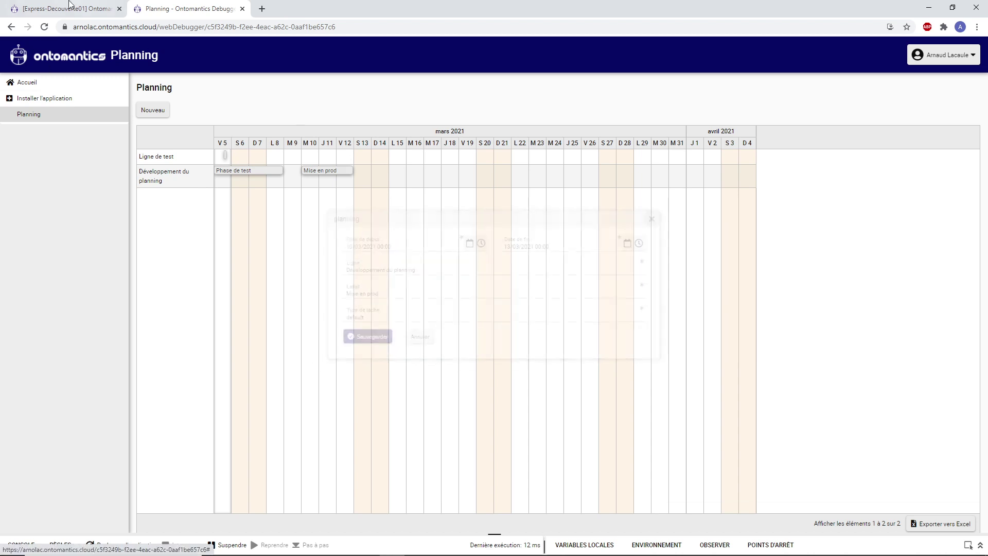
# Step: In the designer, give the "Modifier la tache" menu element the Alternate Pencil icon and save it
pyautogui.click(66, 5)
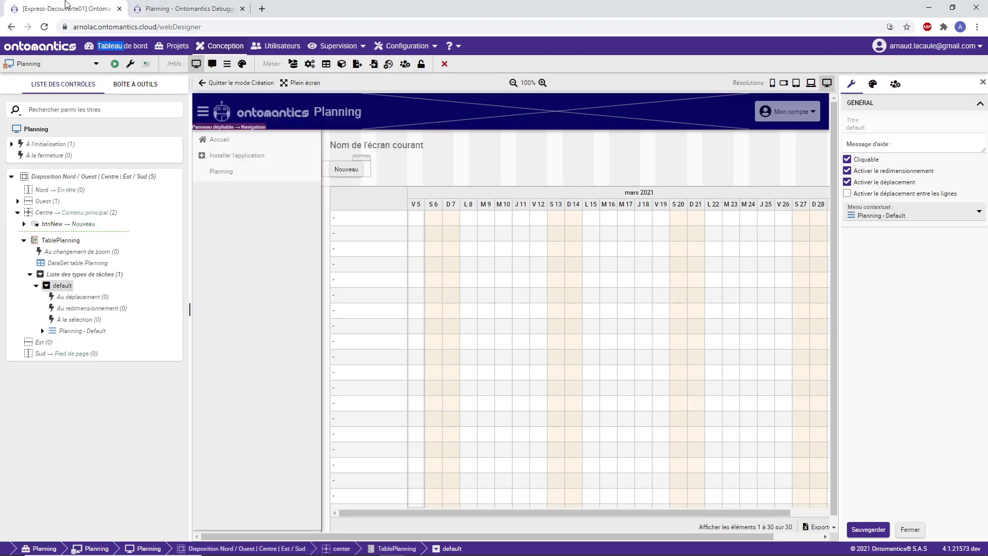
pyautogui.click(227, 64)
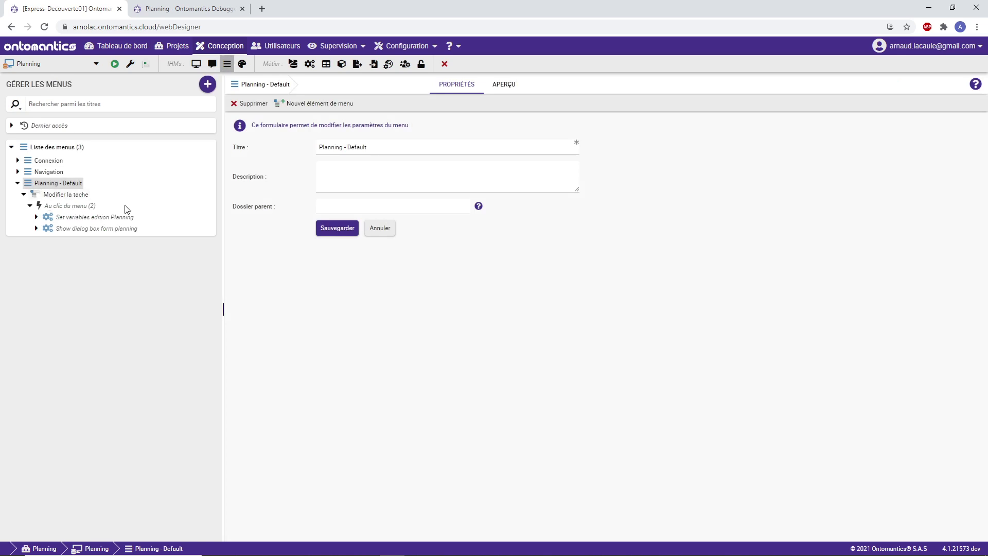
pyautogui.click(44, 196)
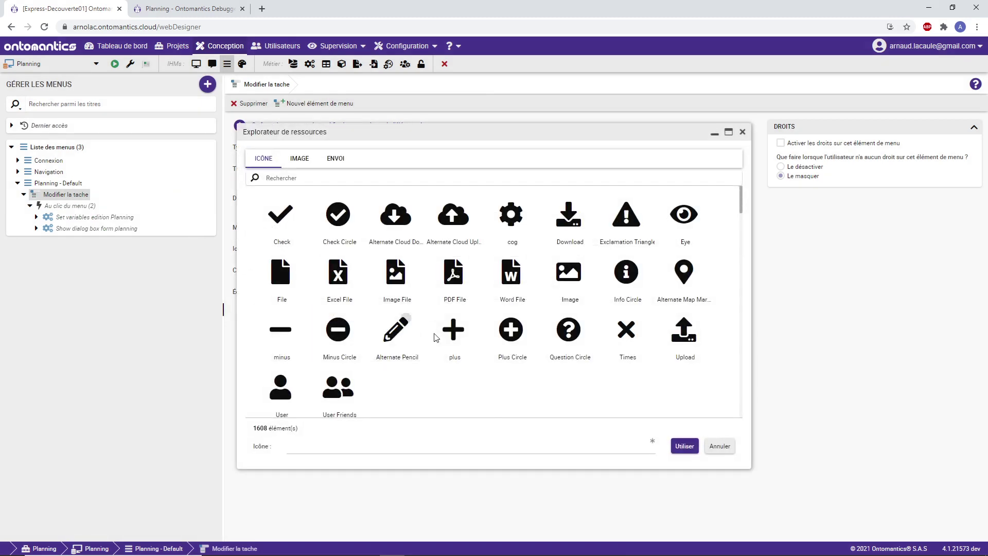
pyautogui.click(395, 331)
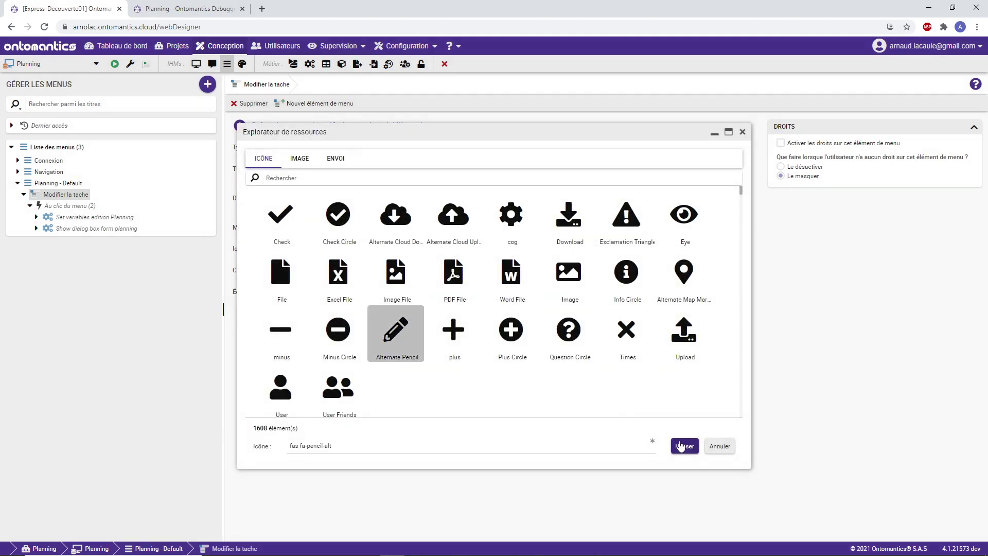
pyautogui.click(680, 447)
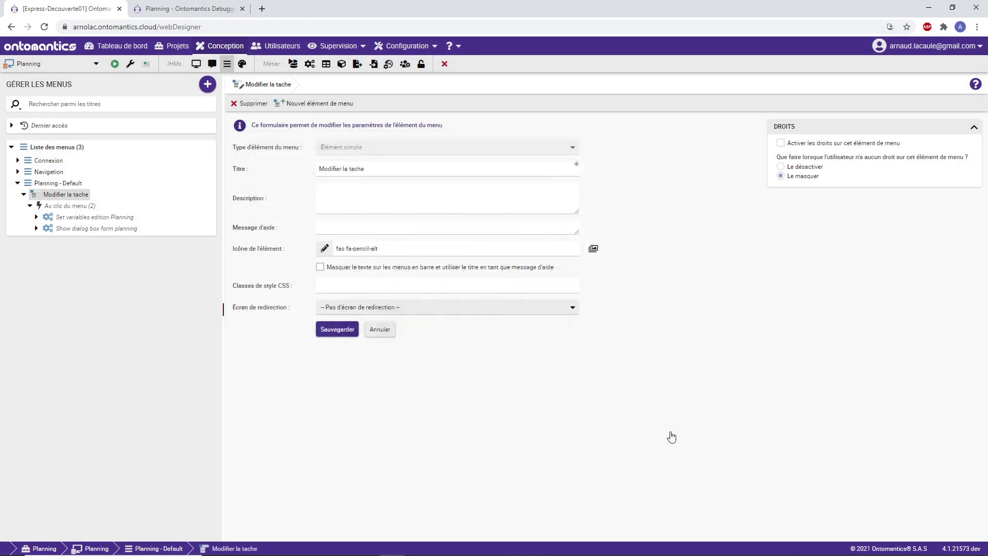
pyautogui.click(329, 330)
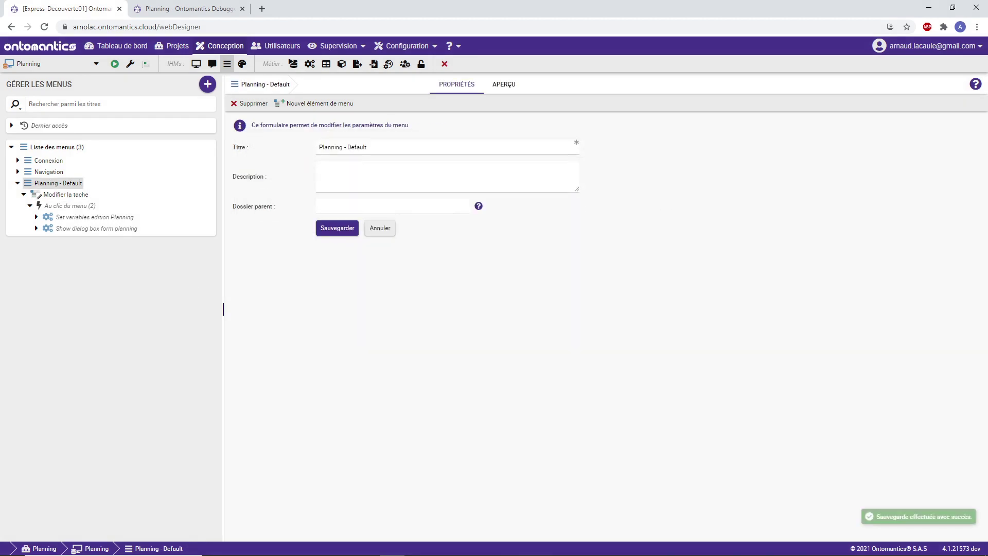
pyautogui.rightClick(60, 194)
pyautogui.click(110, 204)
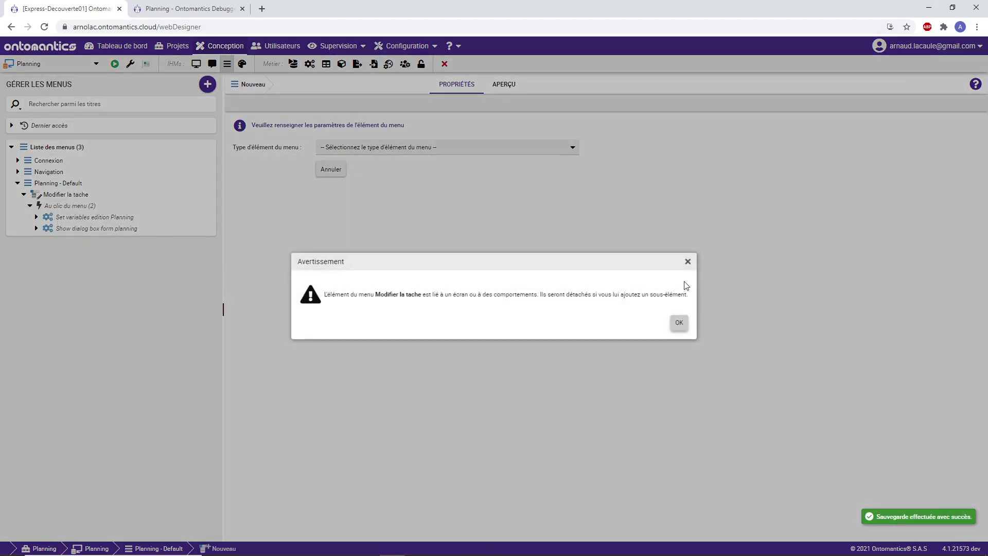
pyautogui.click(688, 262)
# Step: Add a menu element of type Élément simple titled "Supprimer" to the "Planning - Default" menu and save it
pyautogui.rightClick(54, 184)
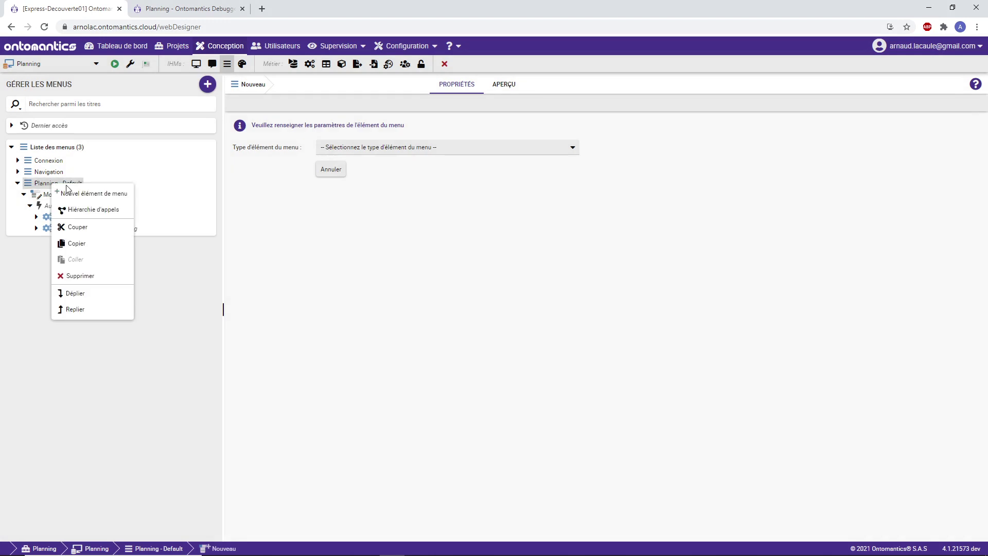
pyautogui.click(99, 194)
pyautogui.click(401, 148)
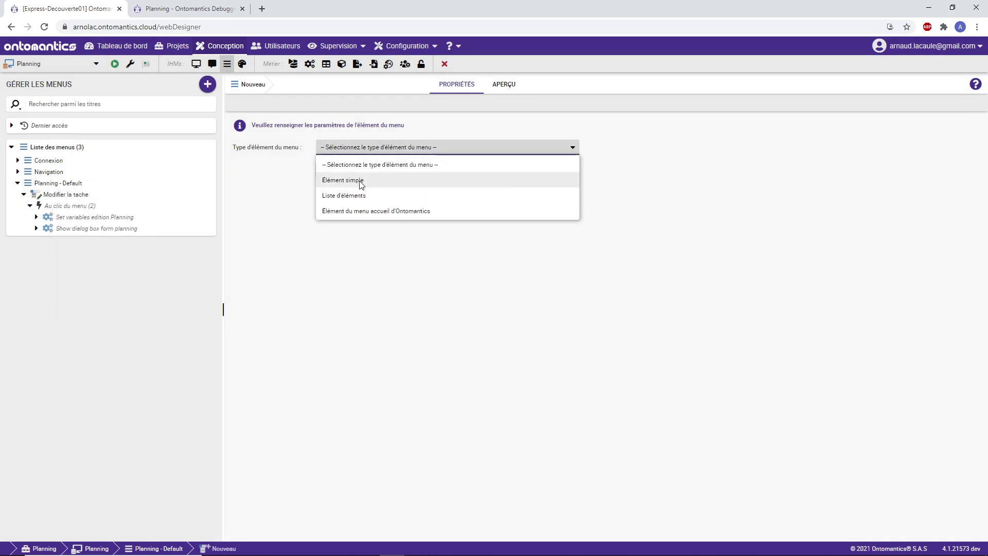
pyautogui.click(357, 180)
pyautogui.click(361, 170)
pyautogui.write('S')
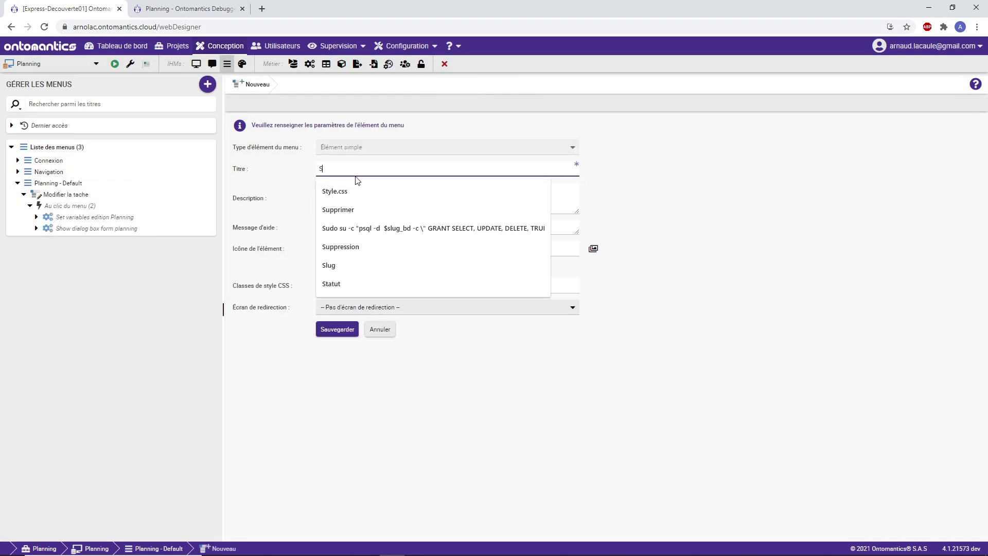
pyautogui.write('uppr')
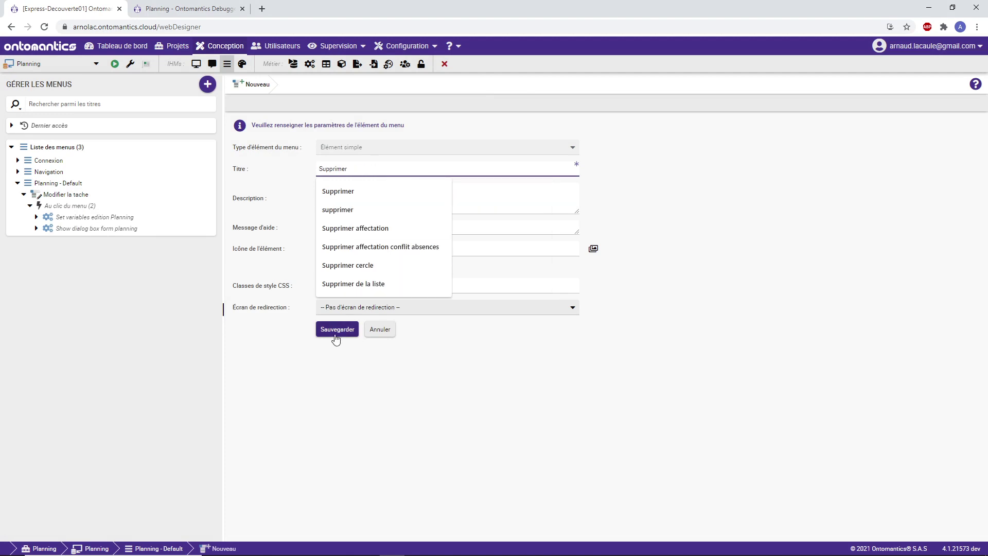
pyautogui.write('imer')
pyautogui.click(336, 332)
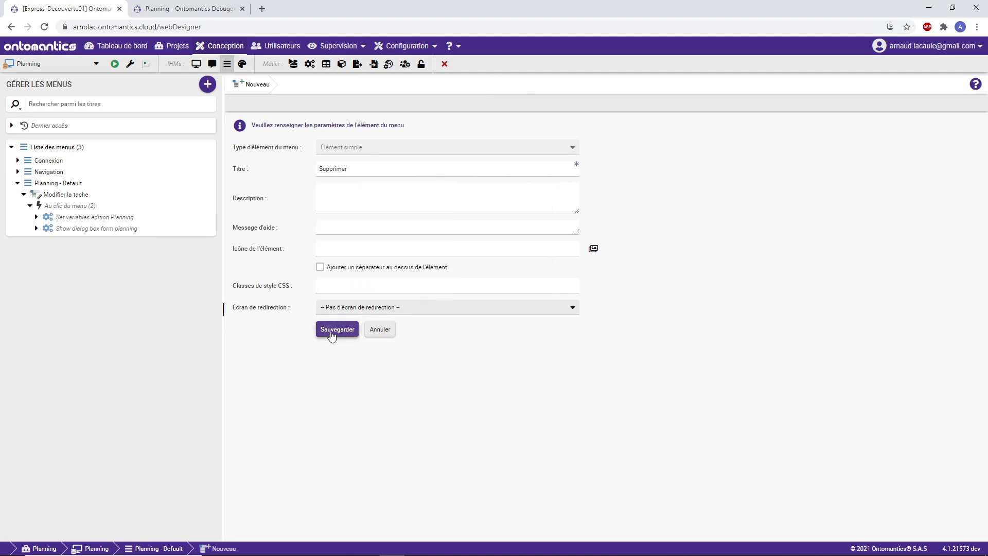
pyautogui.click(332, 334)
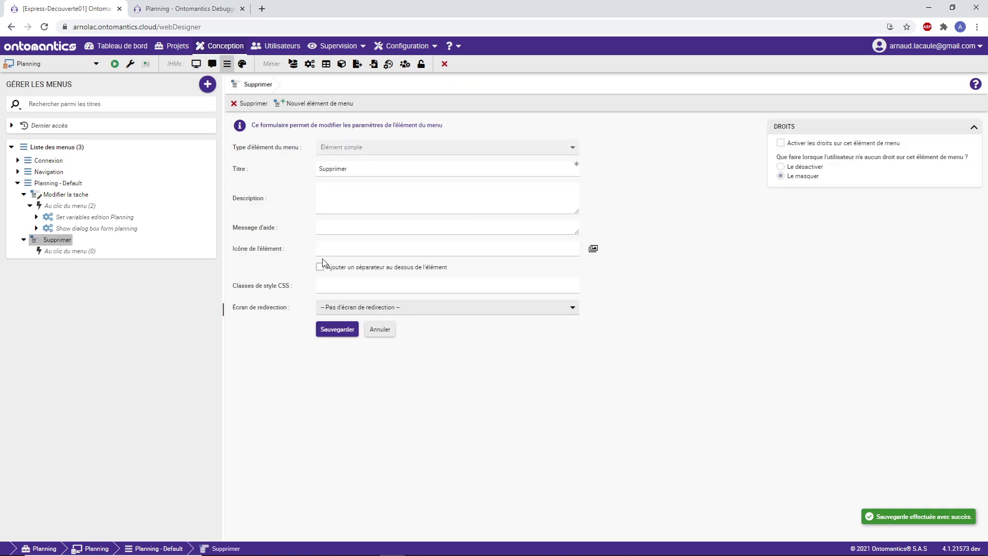
# Step: Give the "Supprimer" menu element the Check icon and save it
pyautogui.click(594, 248)
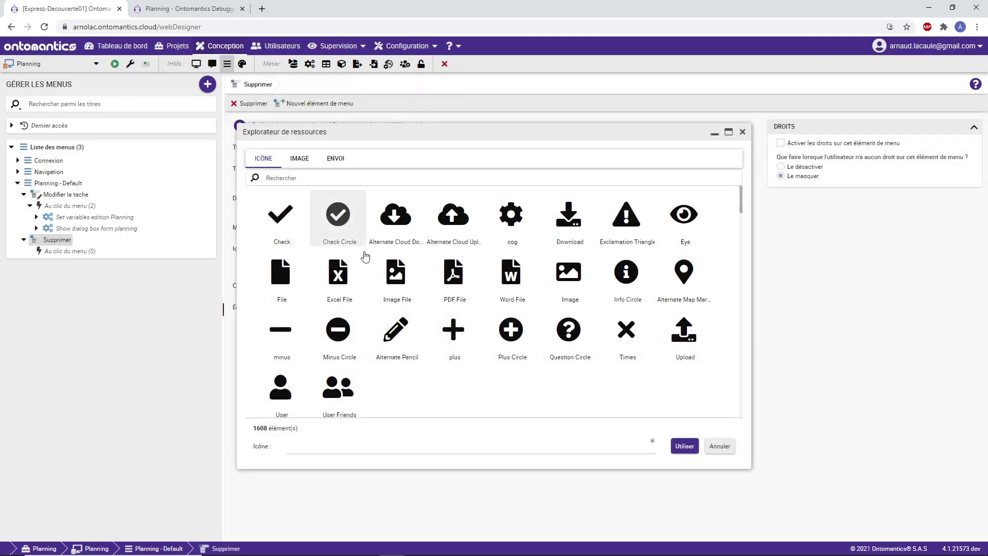
pyautogui.click(263, 223)
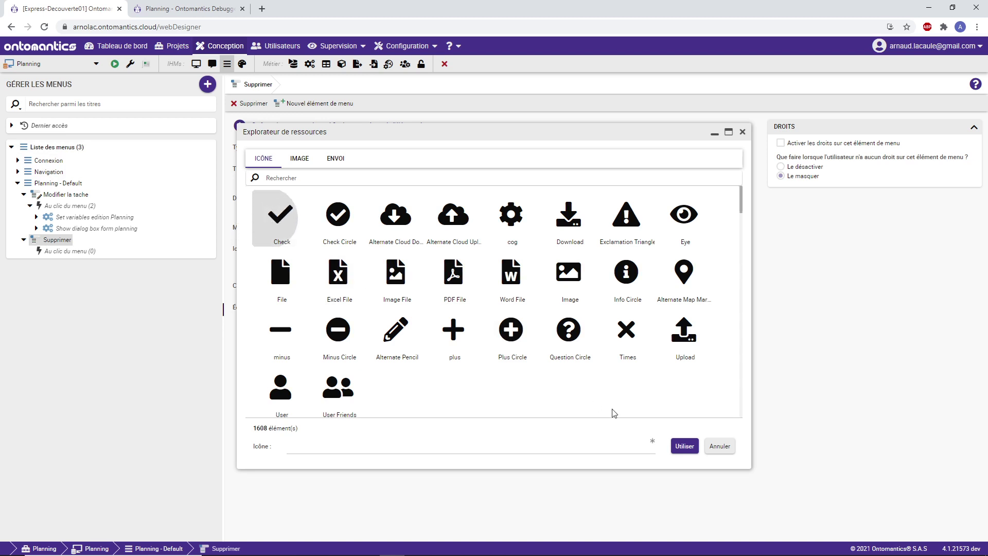
pyautogui.click(687, 446)
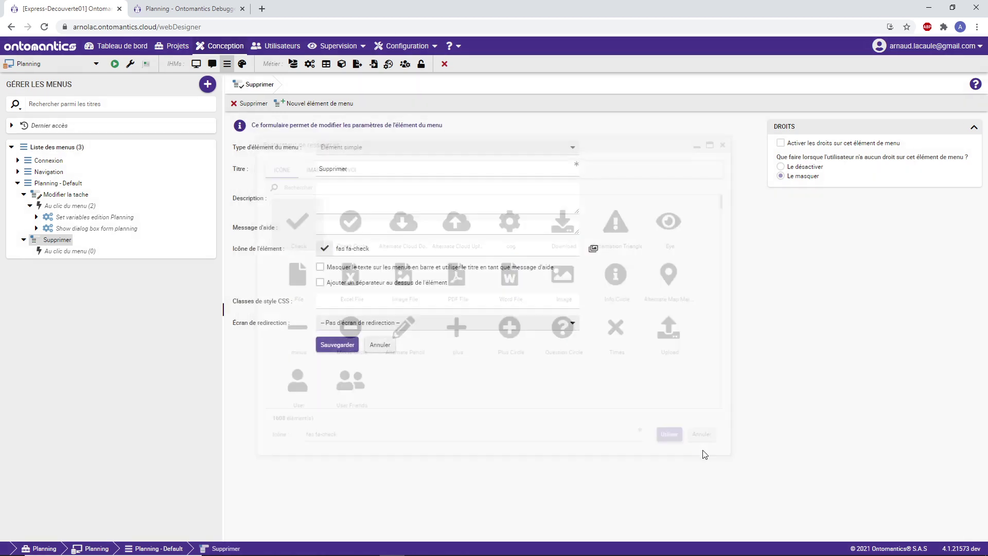
pyautogui.click(335, 344)
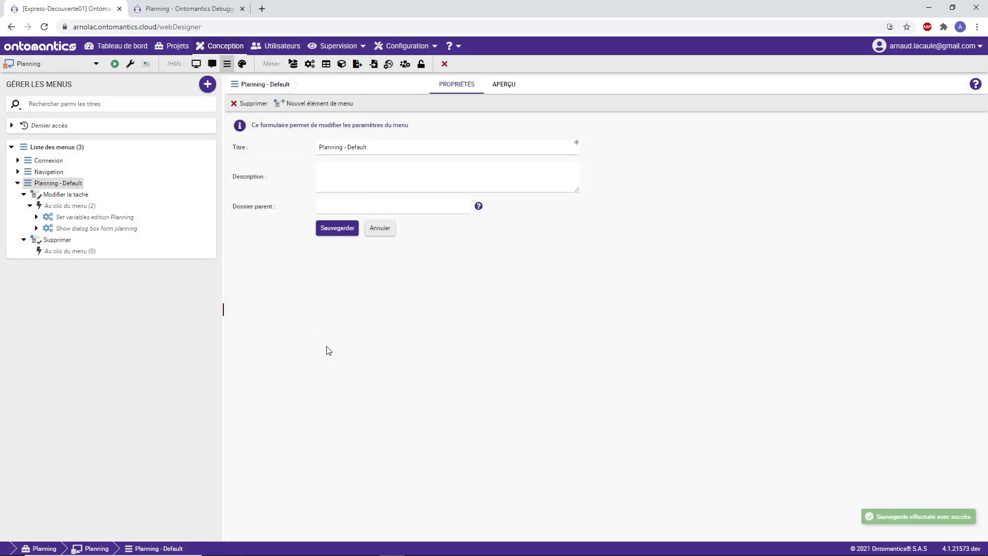
# Step: Attach the existing behaviour "Show message box delete Planning" to the "Au clic du menu" event of "Supprimer"
pyautogui.rightClick(65, 259)
pyautogui.click(98, 284)
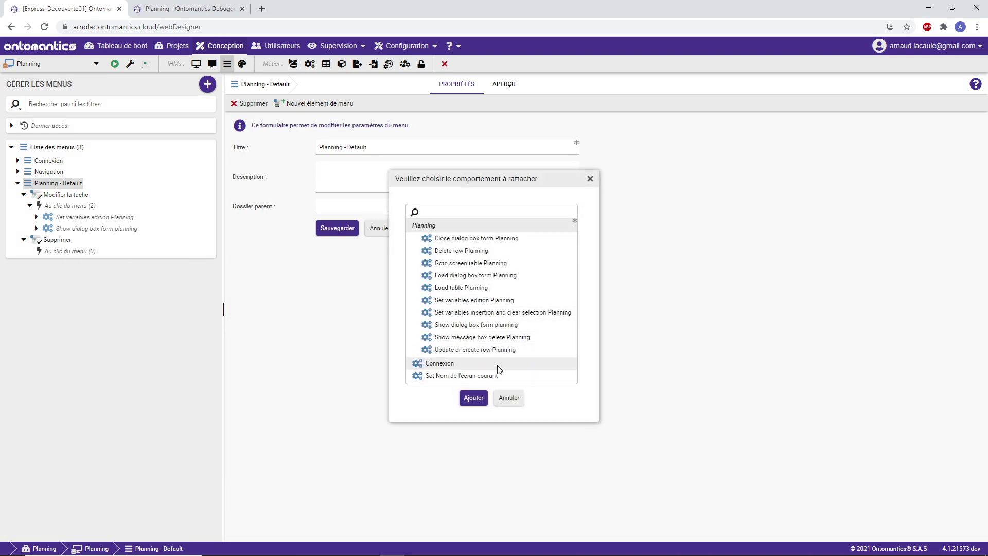
pyautogui.click(497, 338)
pyautogui.click(473, 398)
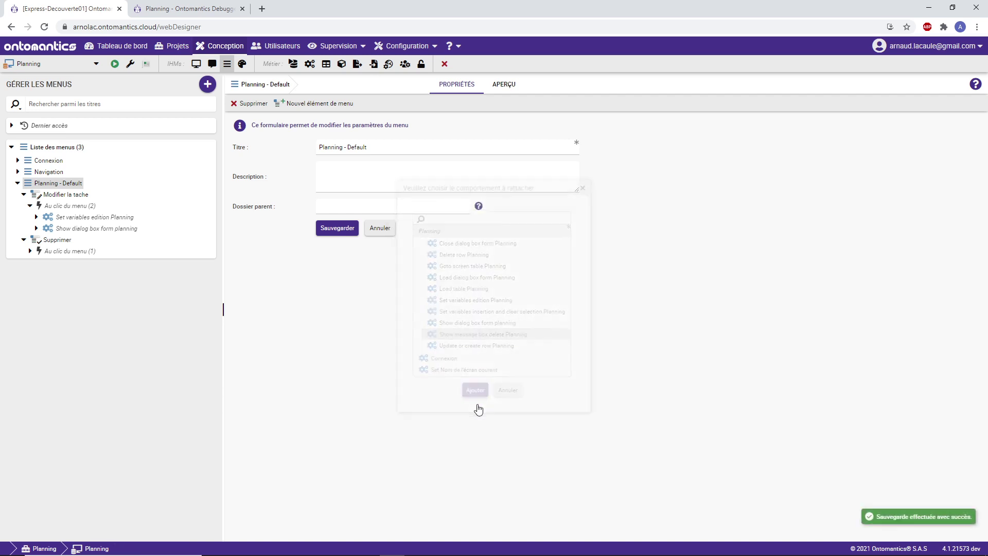
# Step: Reload the application in the debugger, open the Planning screen and delete the "Ligne de test" task through its context menu, confirming the deletion
pyautogui.click(175, 9)
pyautogui.click(104, 544)
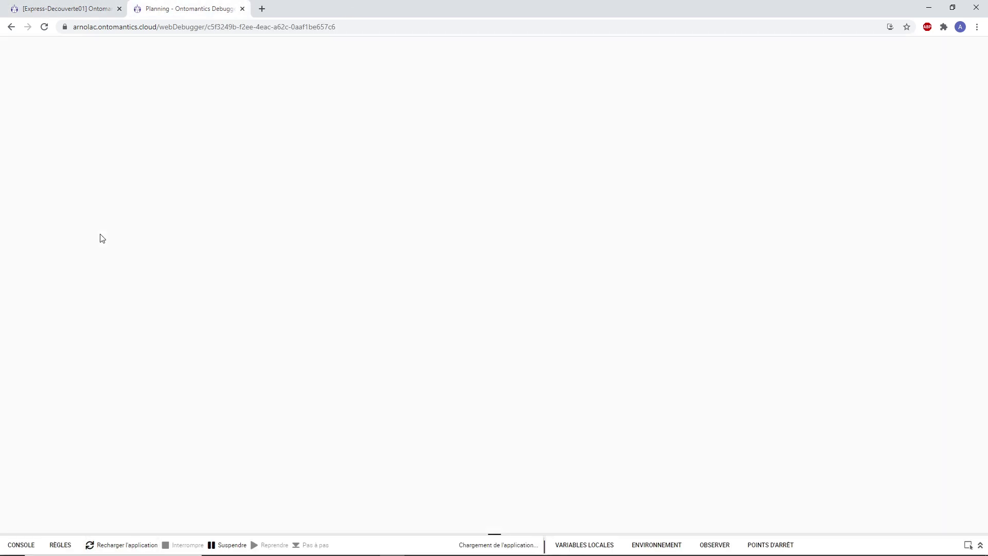
pyautogui.click(66, 115)
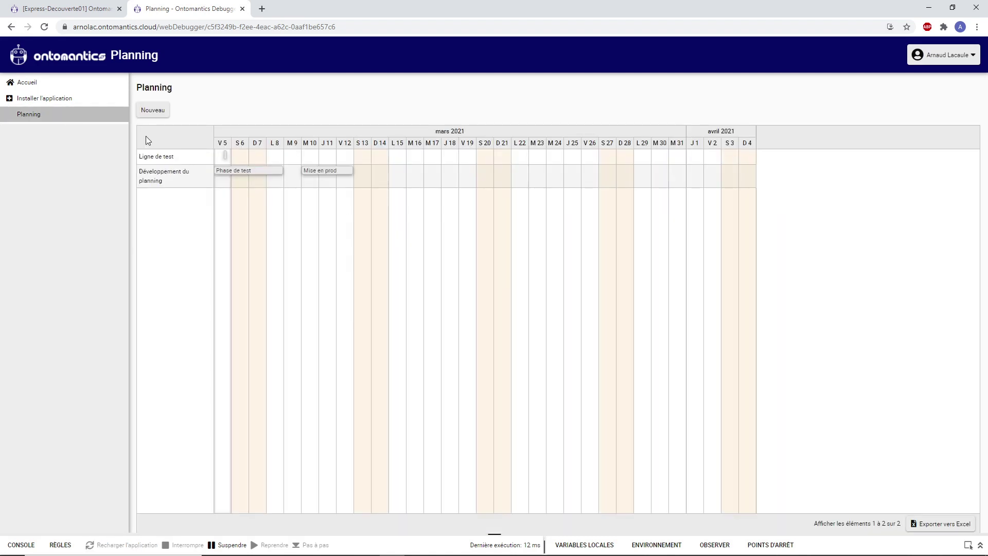
pyautogui.rightClick(223, 156)
pyautogui.click(242, 182)
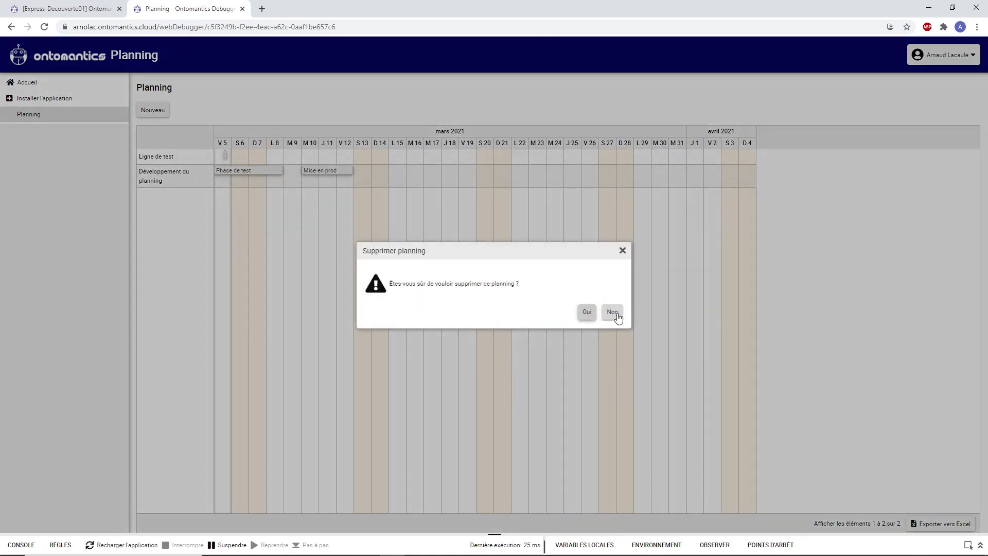
pyautogui.click(585, 313)
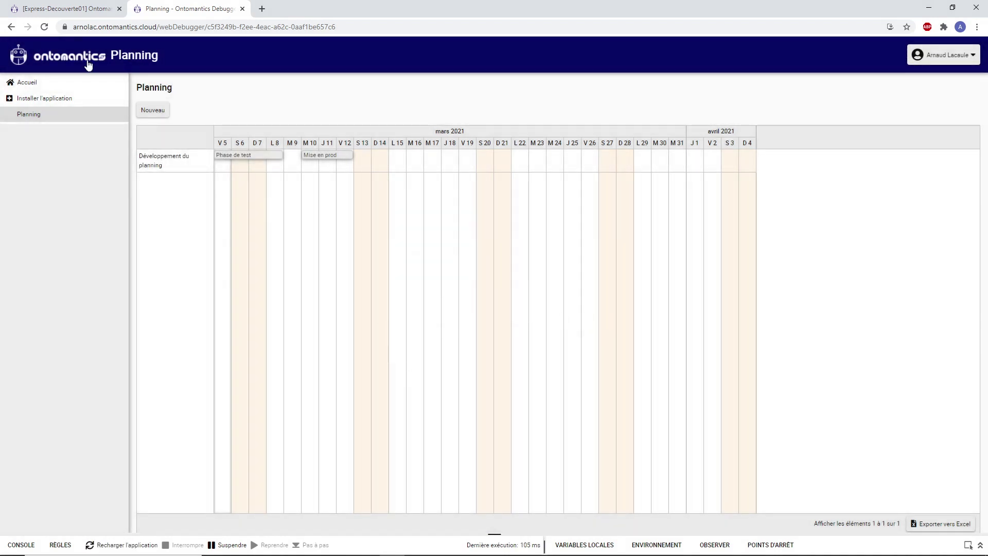
# Step: Set the colour of TablePlanning's "default" task type to dark red #940b0b, save it and reload the application in the debugger
pyautogui.click(51, 9)
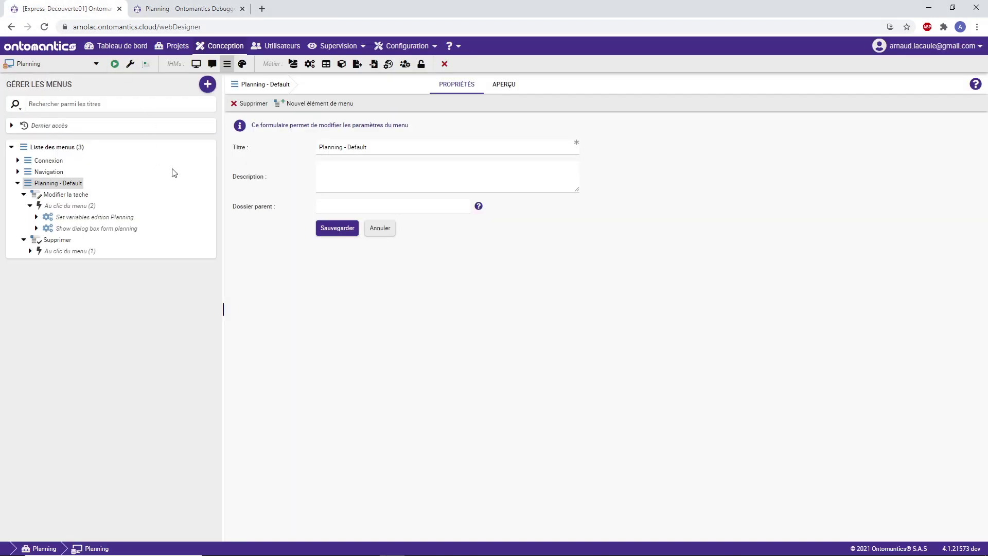
pyautogui.click(196, 64)
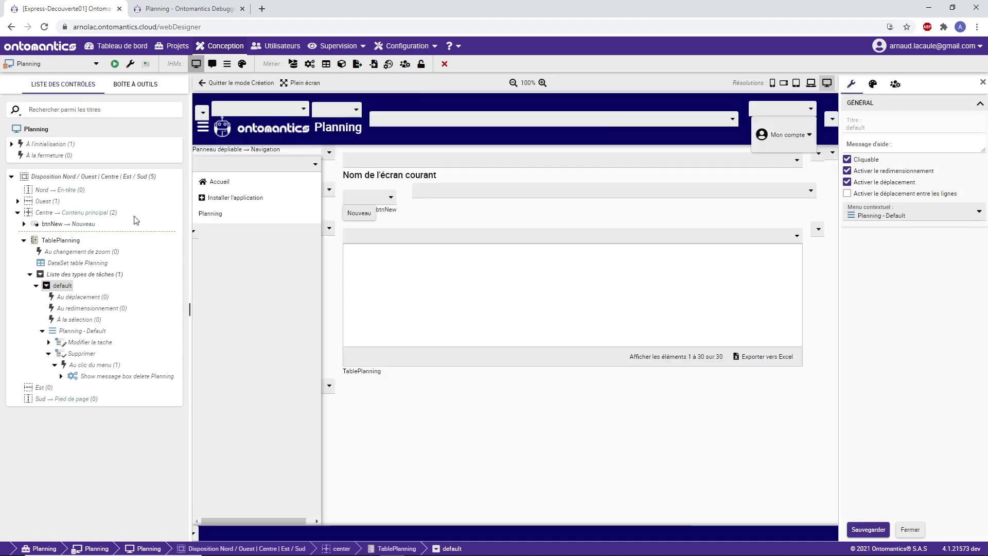
pyautogui.click(36, 286)
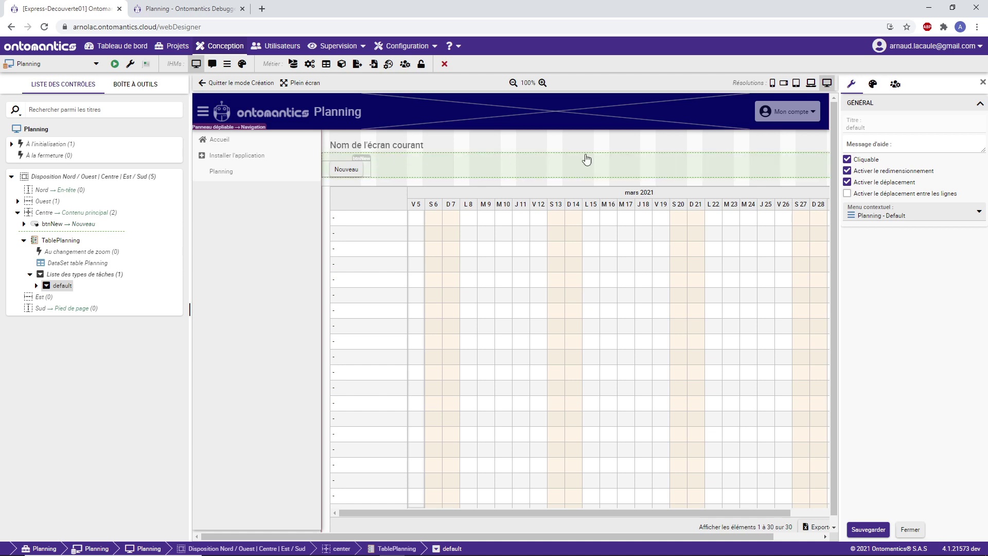
pyautogui.click(872, 85)
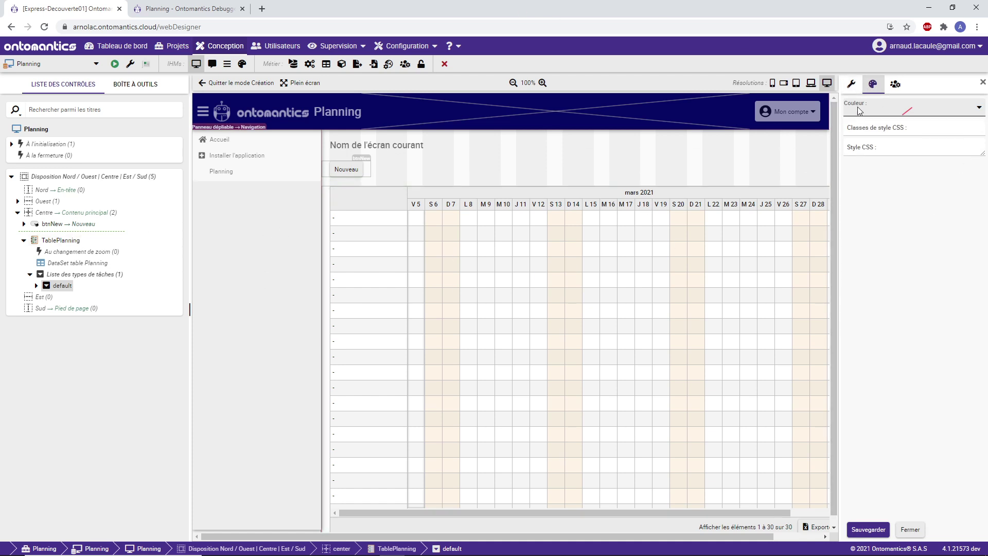
pyautogui.click(921, 110)
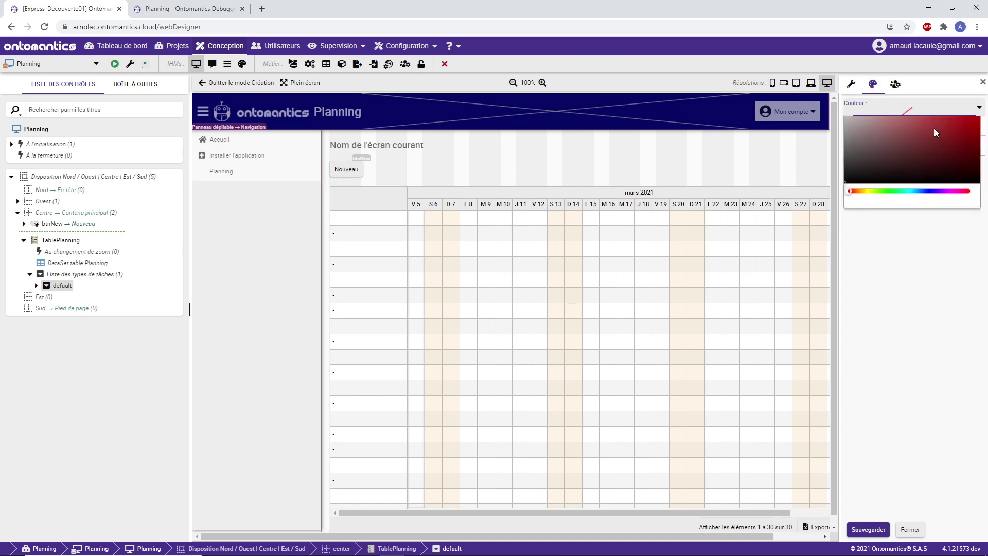
pyautogui.click(948, 168)
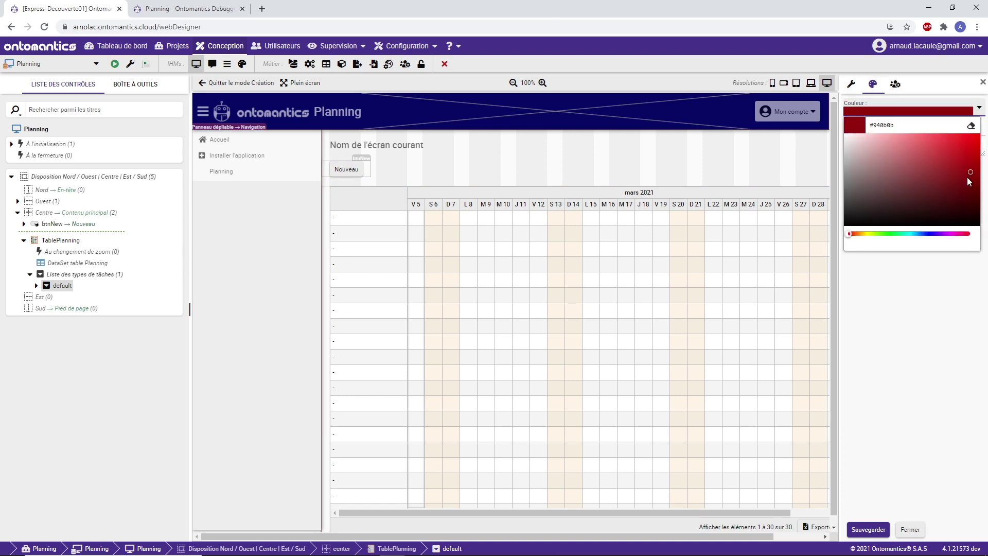
pyautogui.click(867, 529)
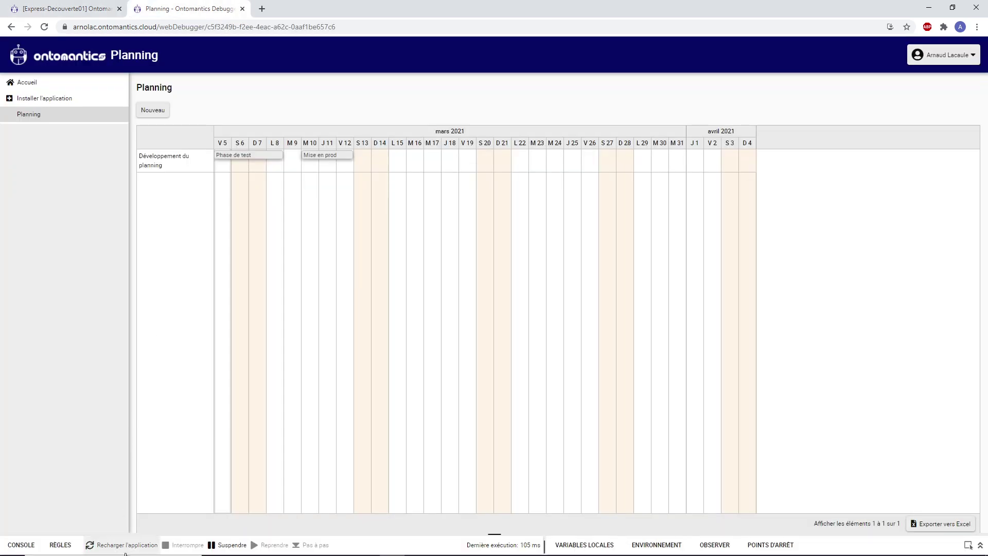
pyautogui.click(125, 550)
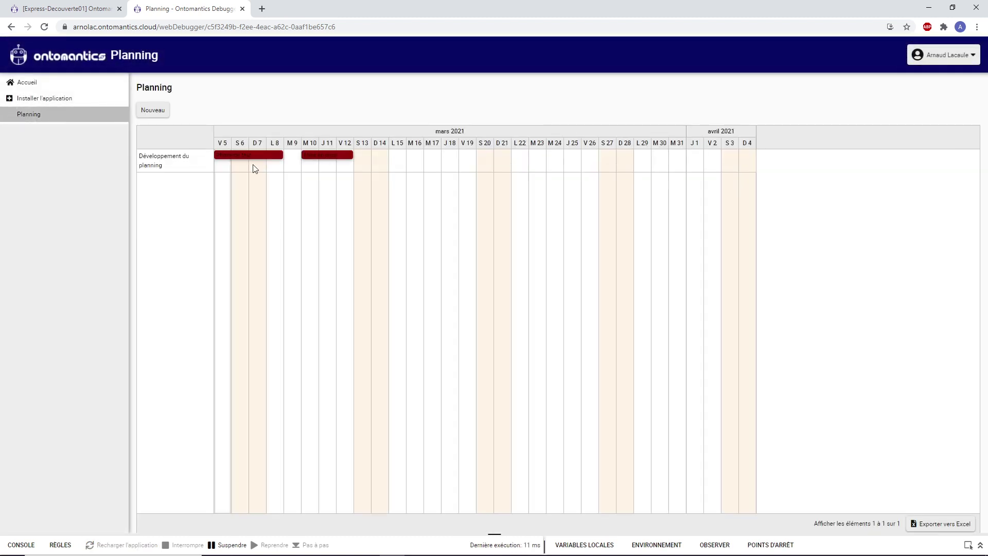
# Step: Make the first column of TablePlanning filterable with the "Colonne filtrable" option and save the control
pyautogui.click(66, 8)
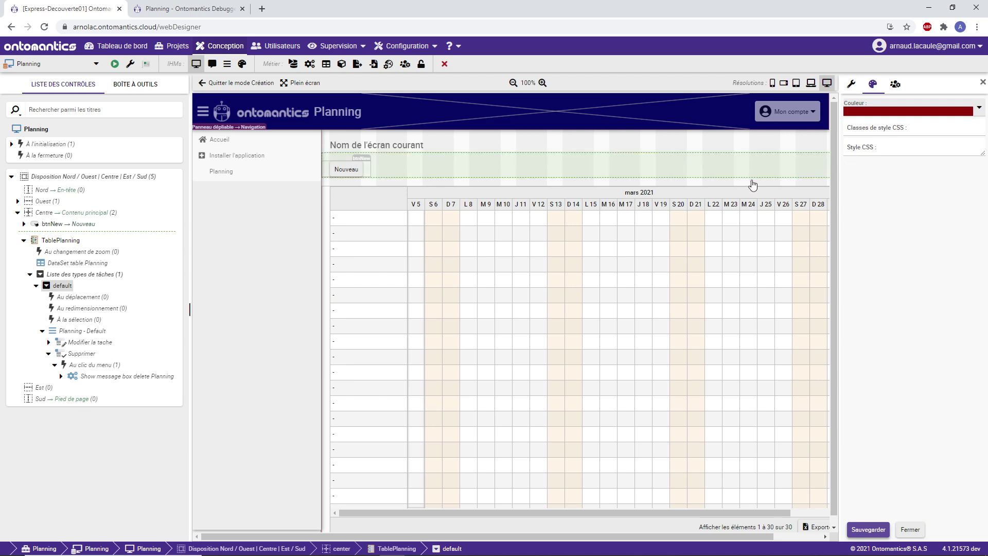
pyautogui.click(40, 238)
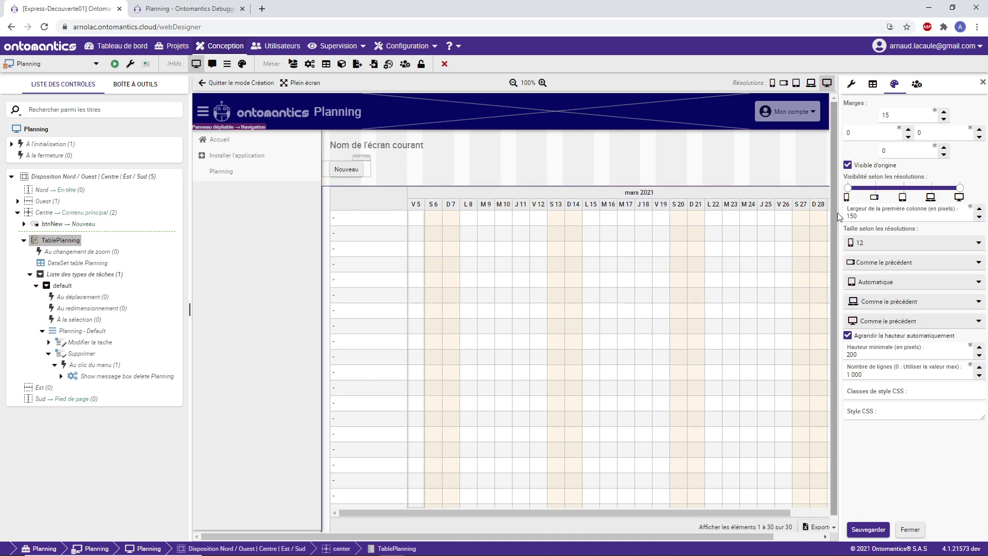
pyautogui.click(851, 83)
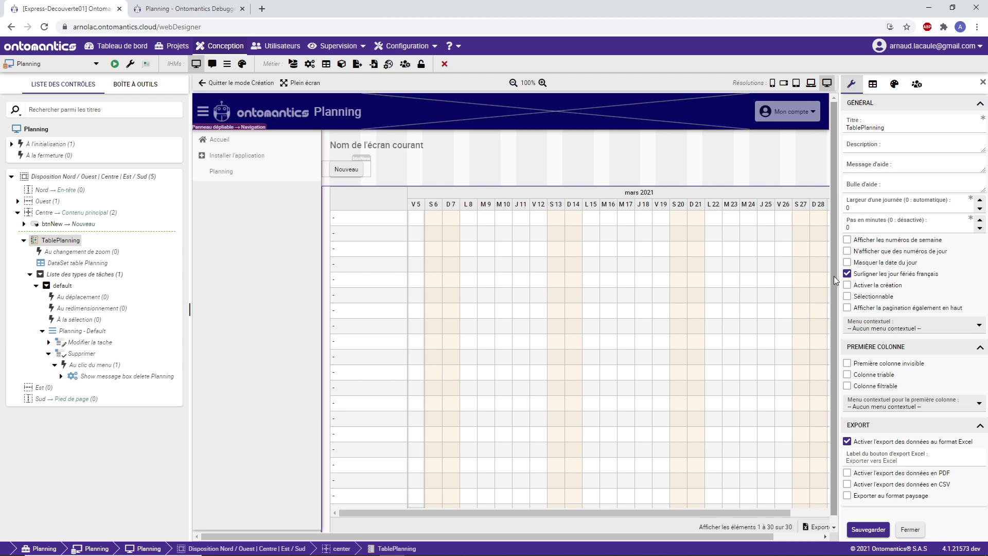
pyautogui.click(847, 385)
pyautogui.click(857, 530)
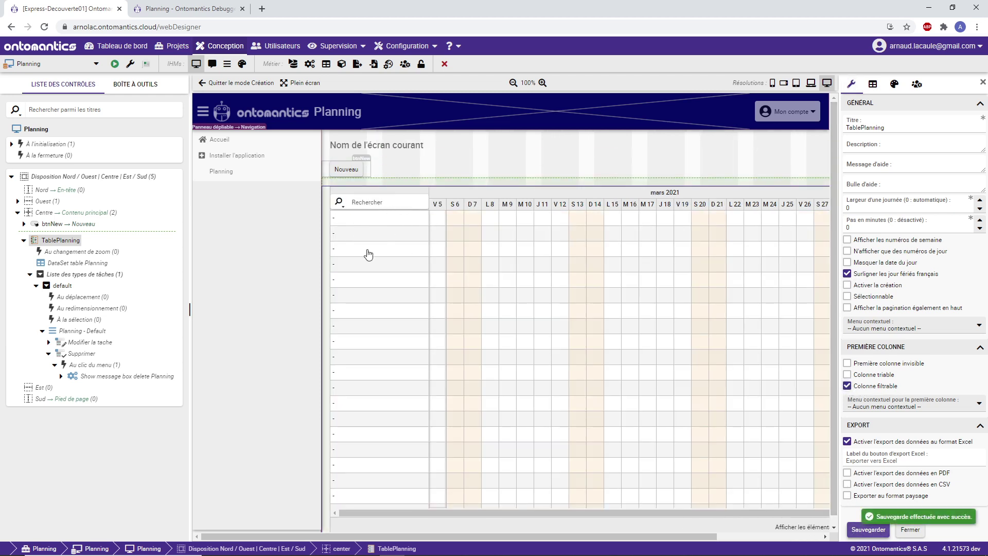
# Step: Reload the application in the debugger and open the Planning screen to check the first column's search filter
pyautogui.click(172, 4)
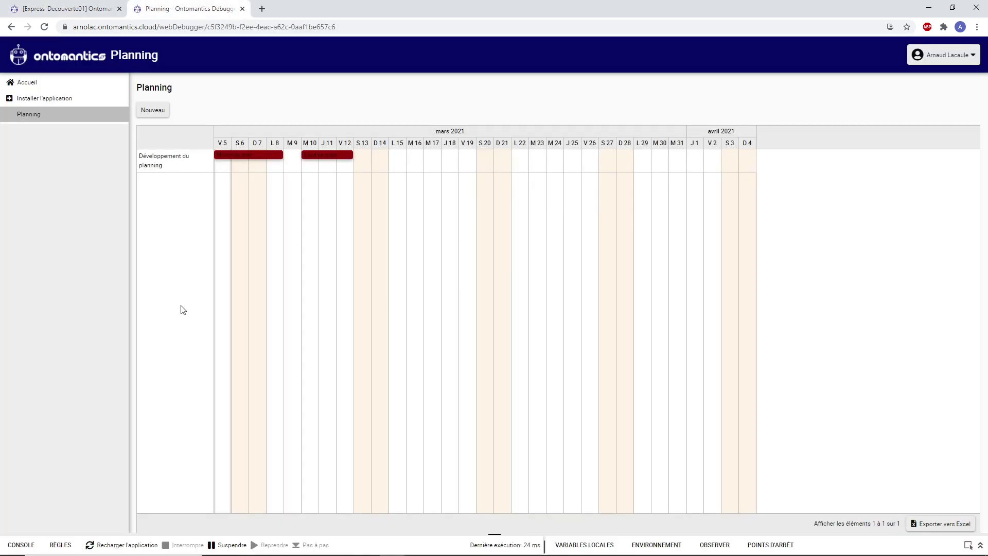
pyautogui.click(130, 547)
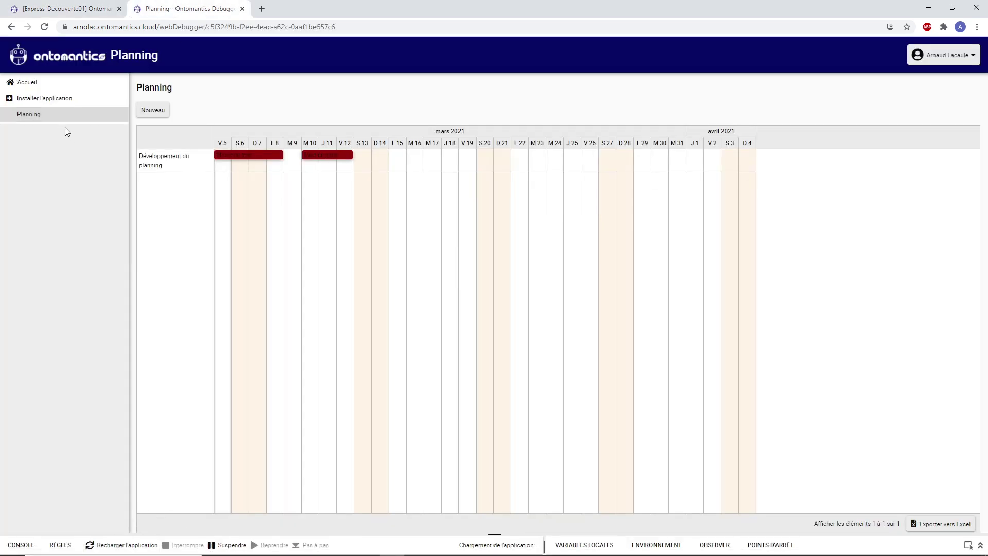
pyautogui.click(51, 115)
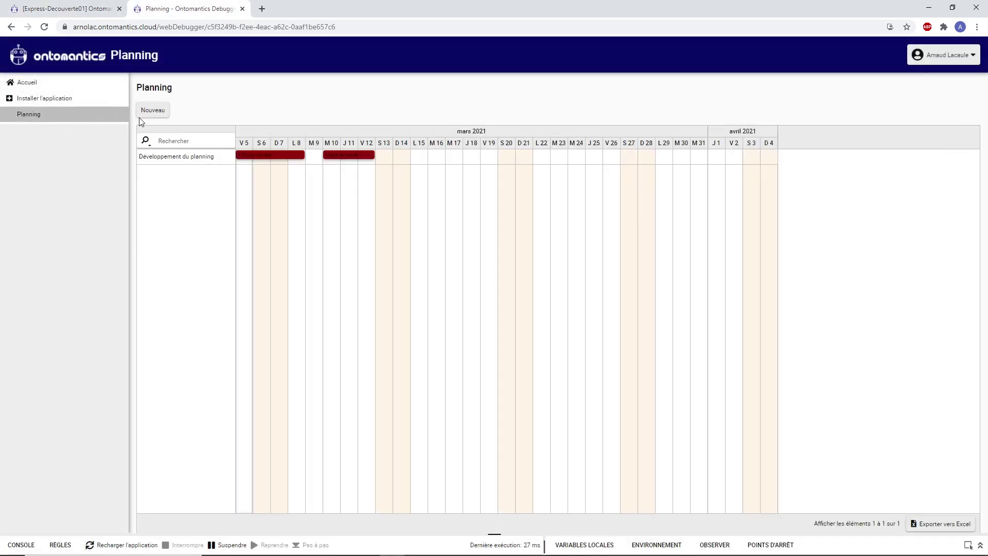
pyautogui.click(97, 8)
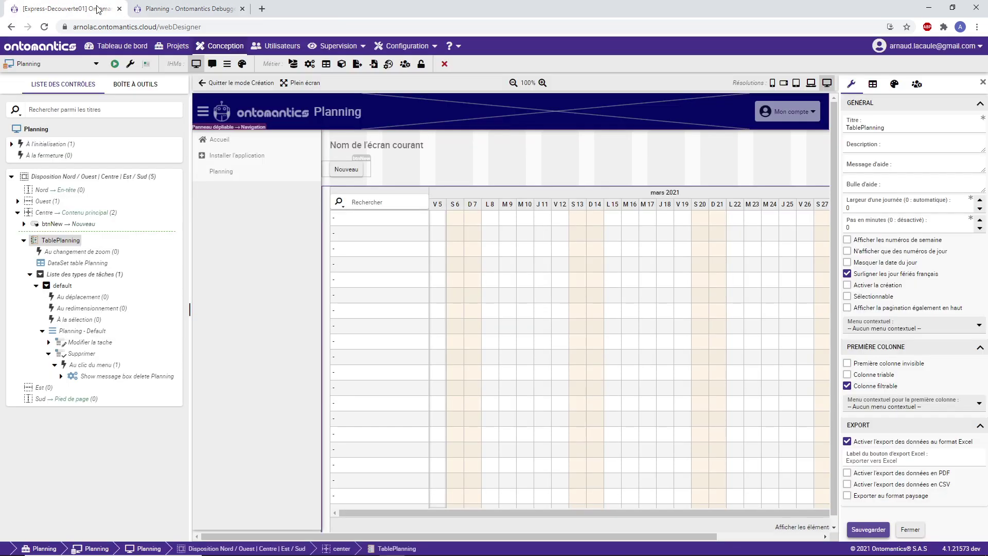
pyautogui.click(190, 9)
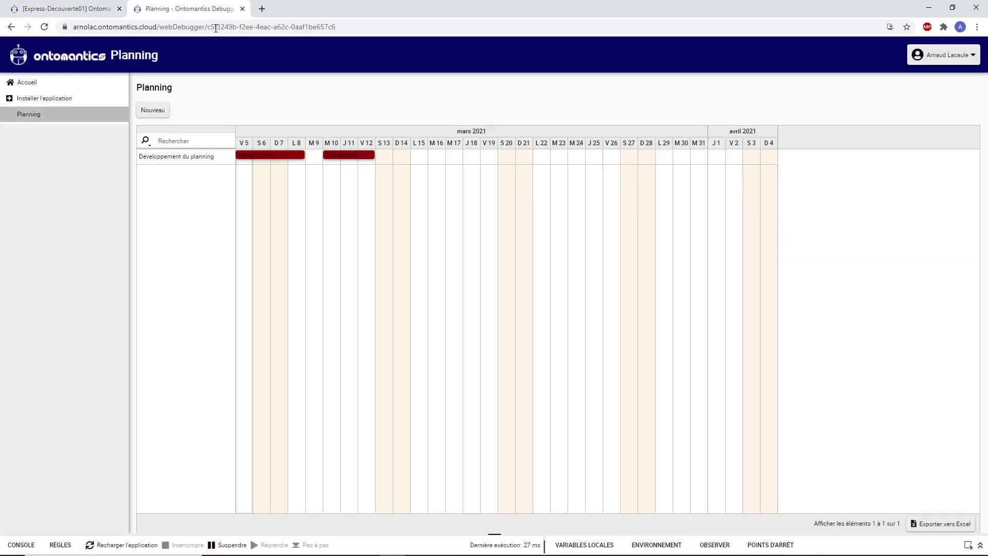
# Step: Review TablePlanning's dataset column functions in the designer, and reopen the Planning screen in creation mode to view the available visualisation elements
pyautogui.click(60, 5)
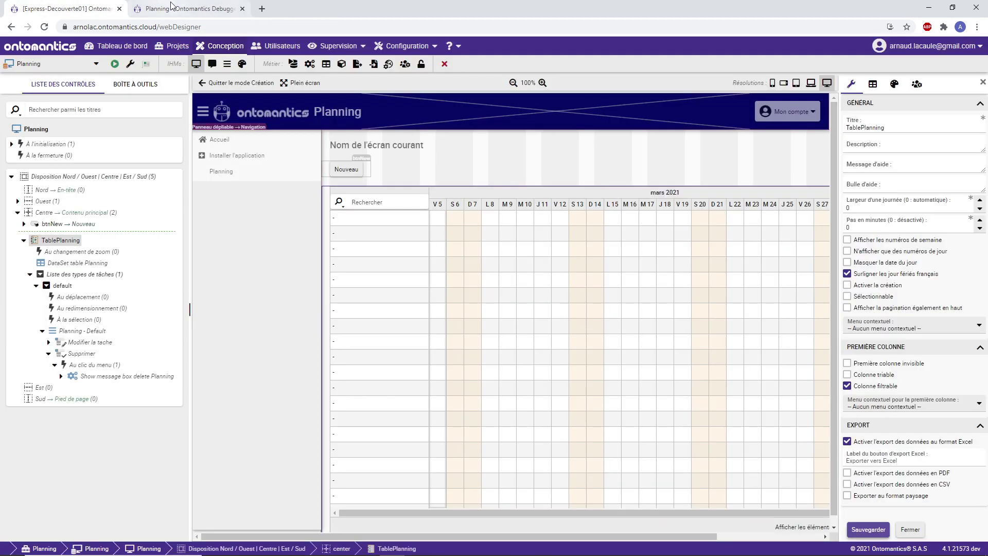
pyautogui.click(872, 84)
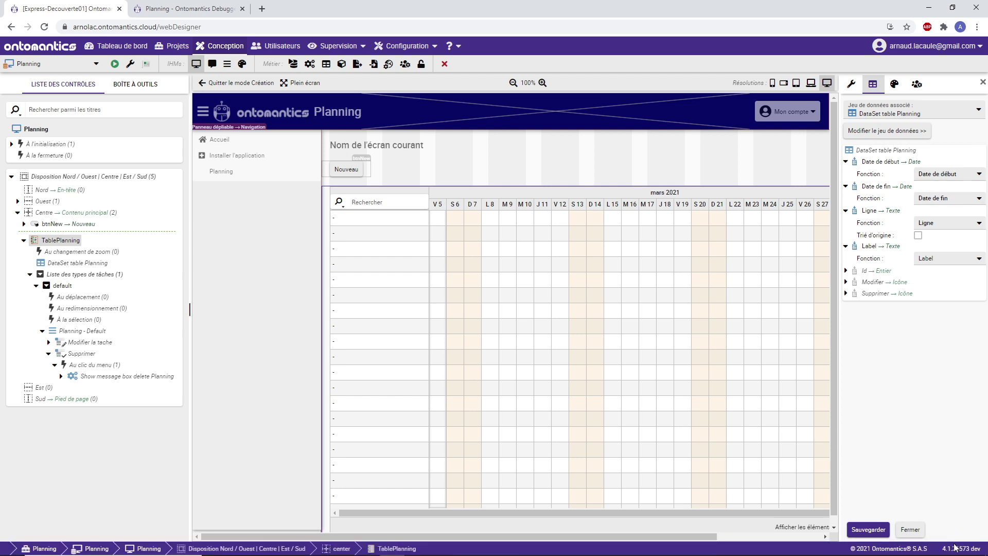
pyautogui.click(234, 82)
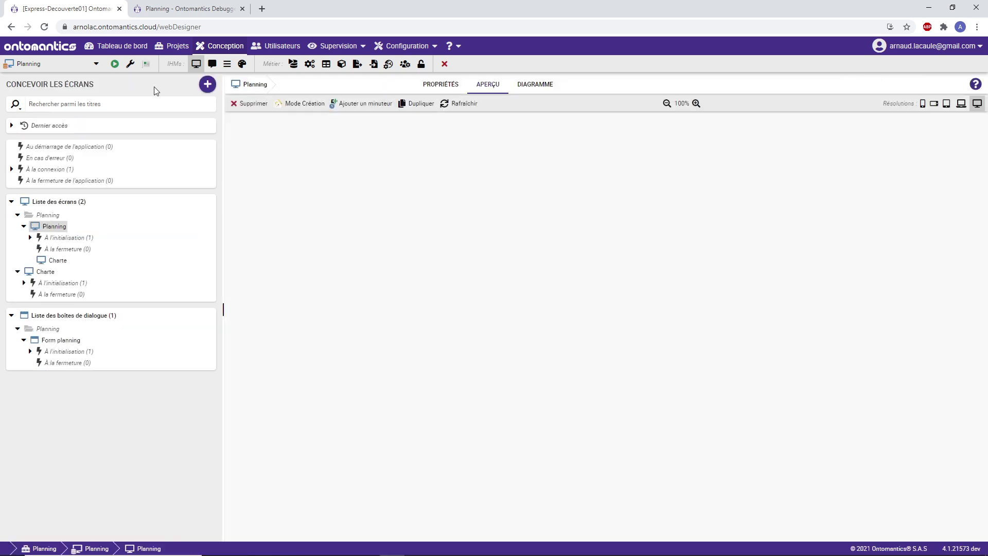
pyautogui.click(304, 104)
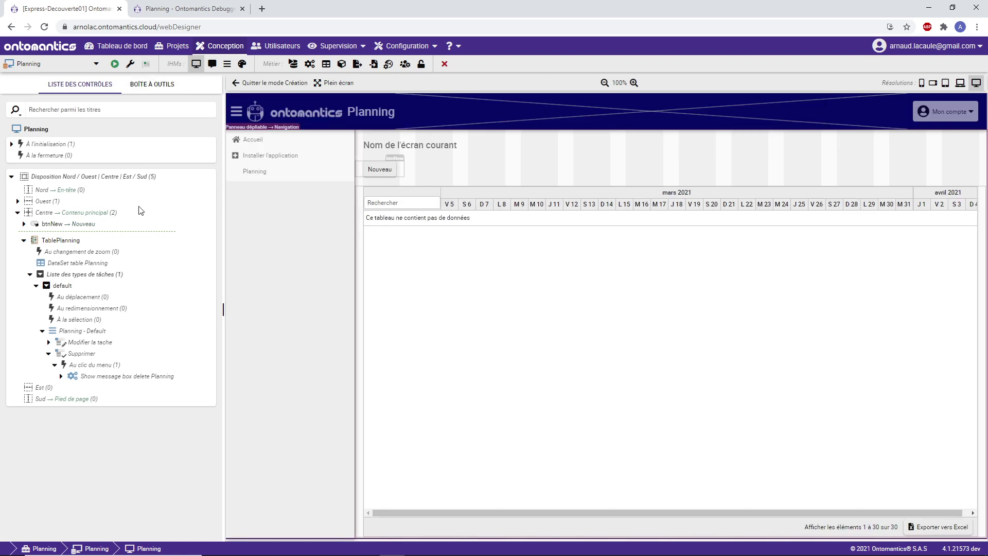
pyautogui.click(152, 85)
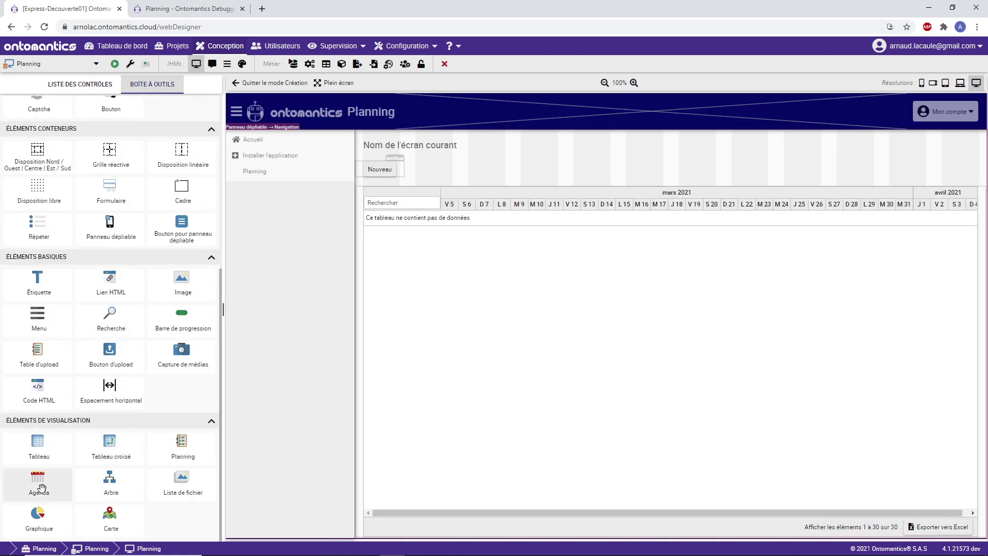